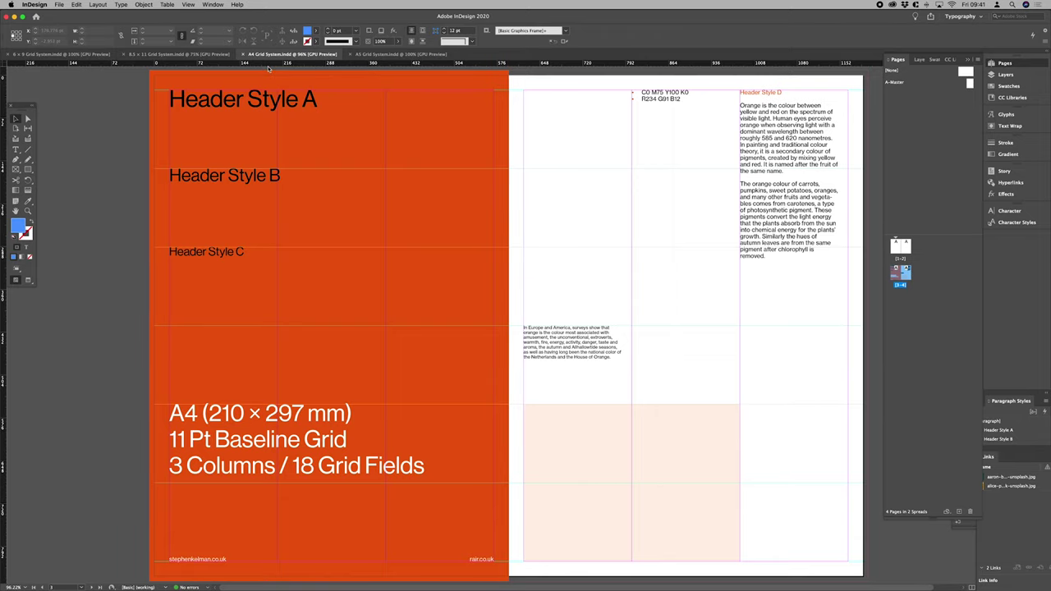
- View the A5, 8.5 × 11 and 6 × 9 grid system documents in turn
click(401, 54)
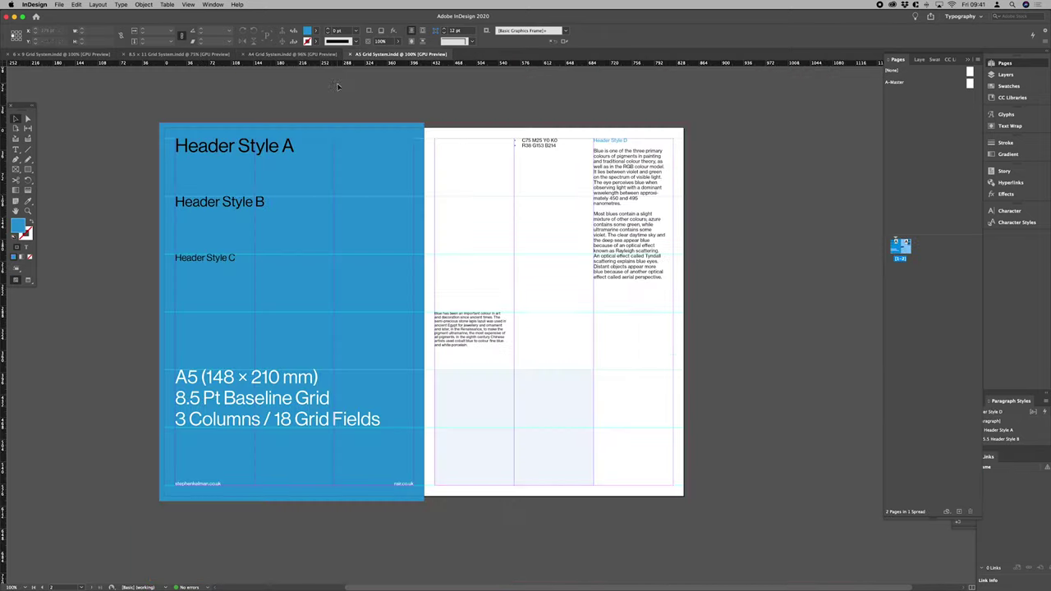
click(179, 55)
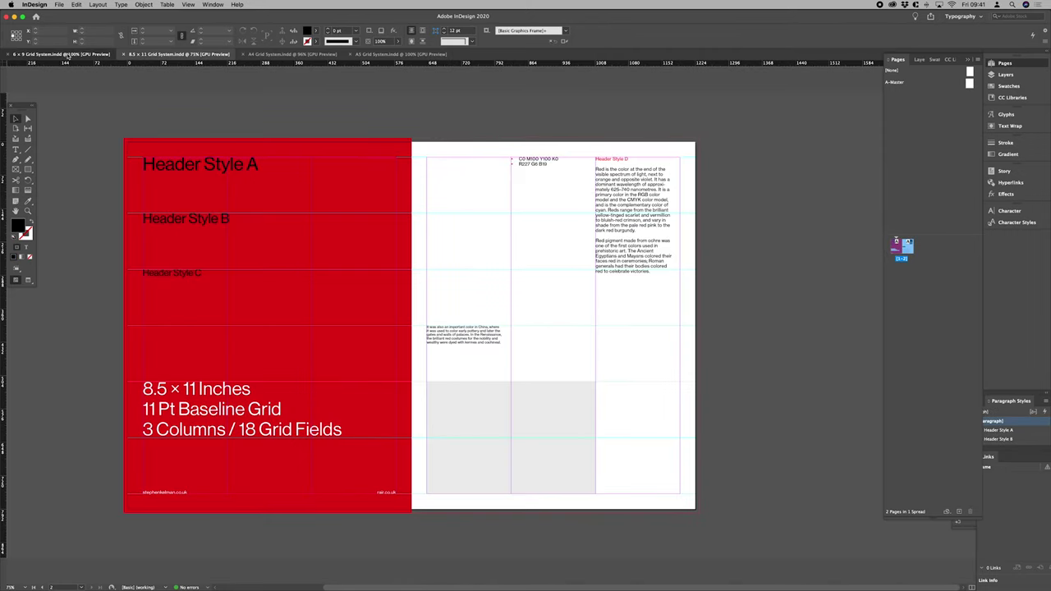
click(66, 55)
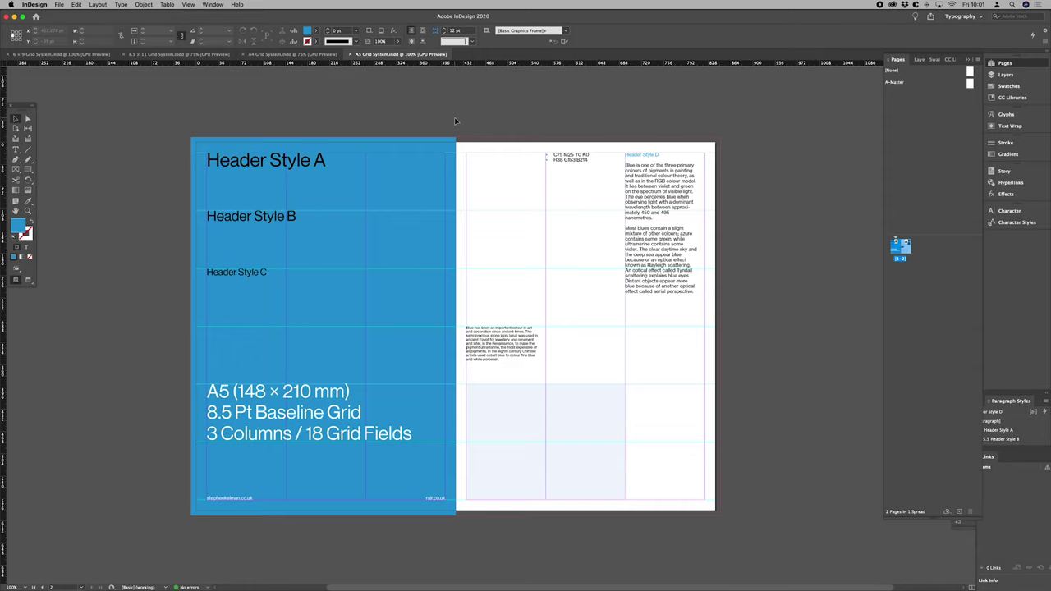
- Examine the type size, leading and paragraph style of the body text in the A5 document
double_click(654, 182)
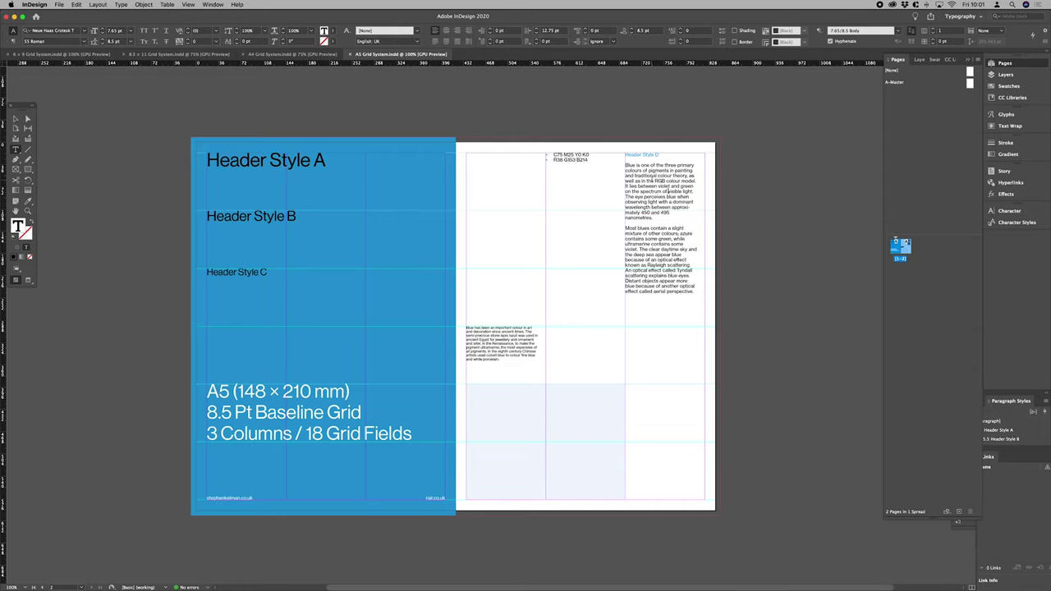
drag(654, 181, 662, 201)
click(15, 119)
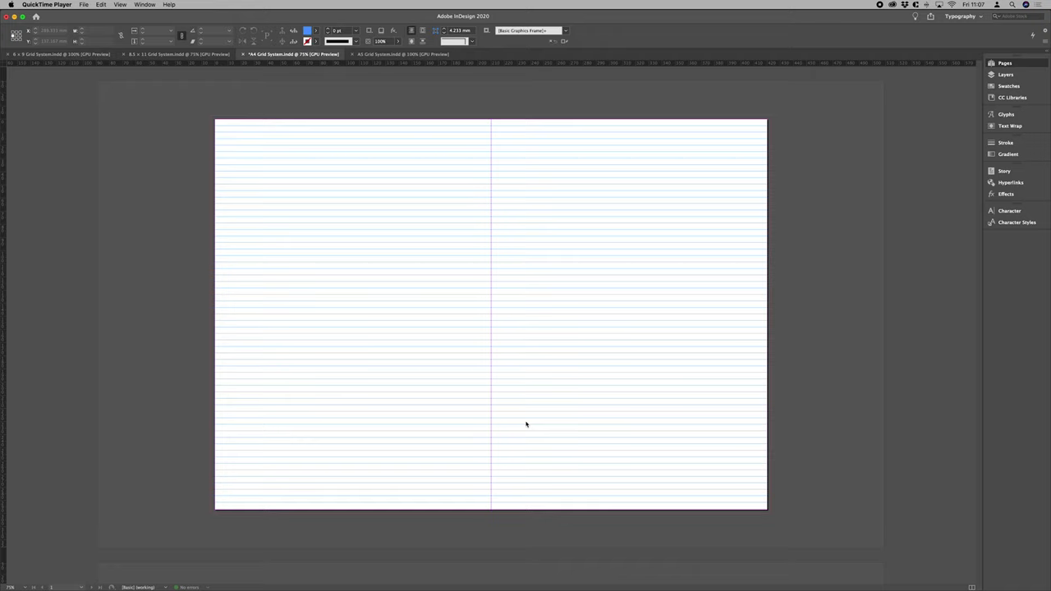
- Hide the baseline grid on the blank spread of the A4 document
click(528, 419)
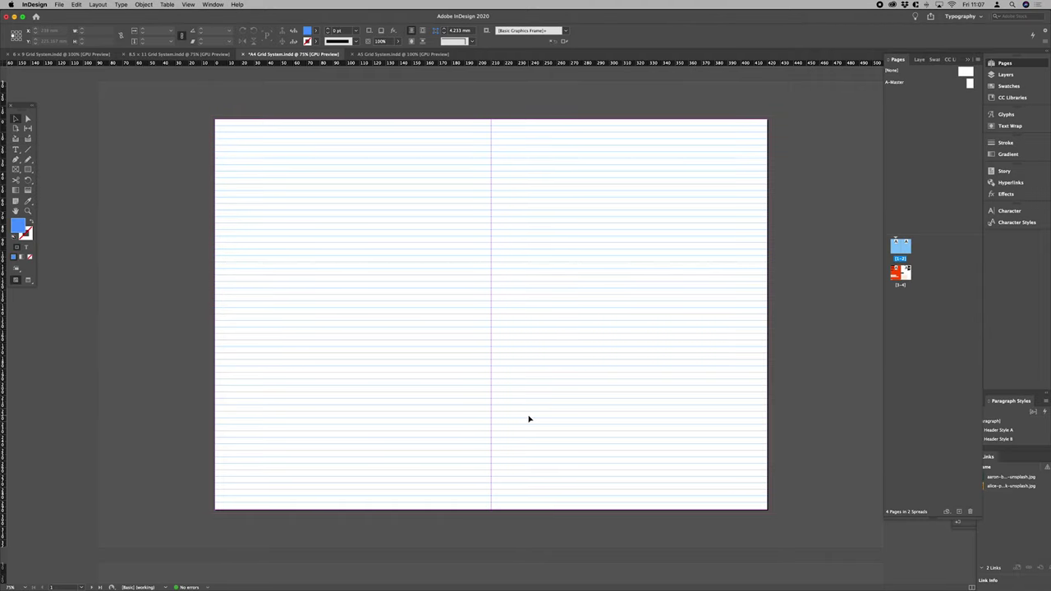
key(alt+super+apostrophe)
key(super+equal)
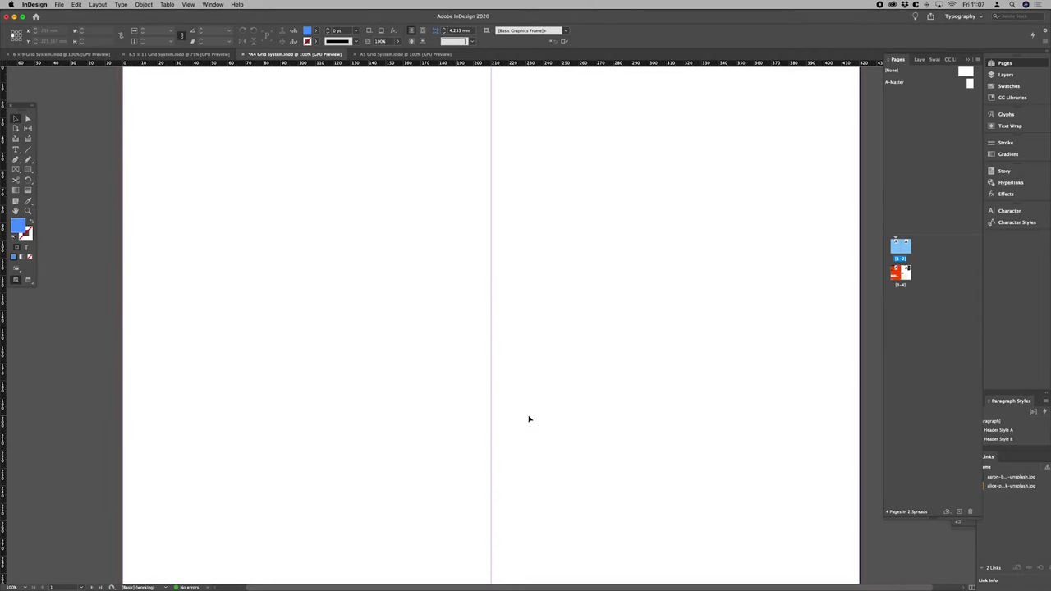
key(super+minus)
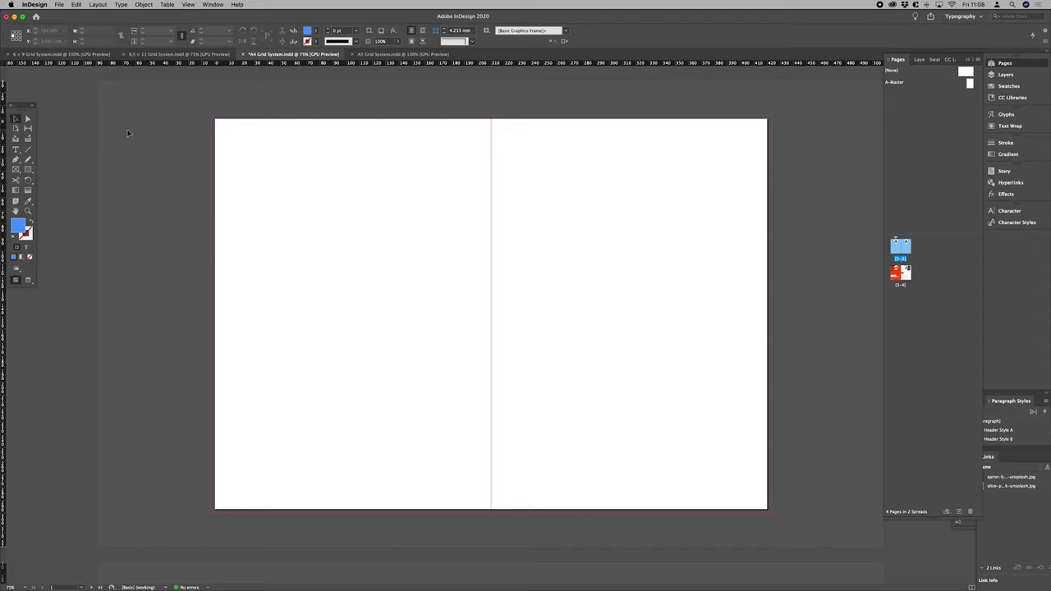
- Set both the horizontal and vertical ruler units to Points in the preferences
click(27, 4)
mouse_move(49, 22)
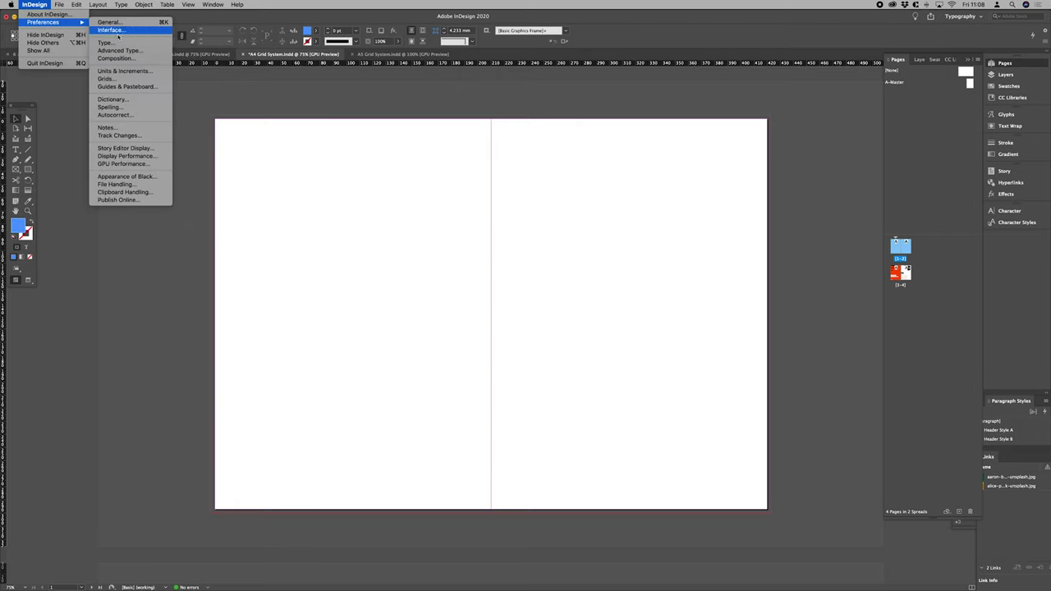
click(142, 72)
click(552, 202)
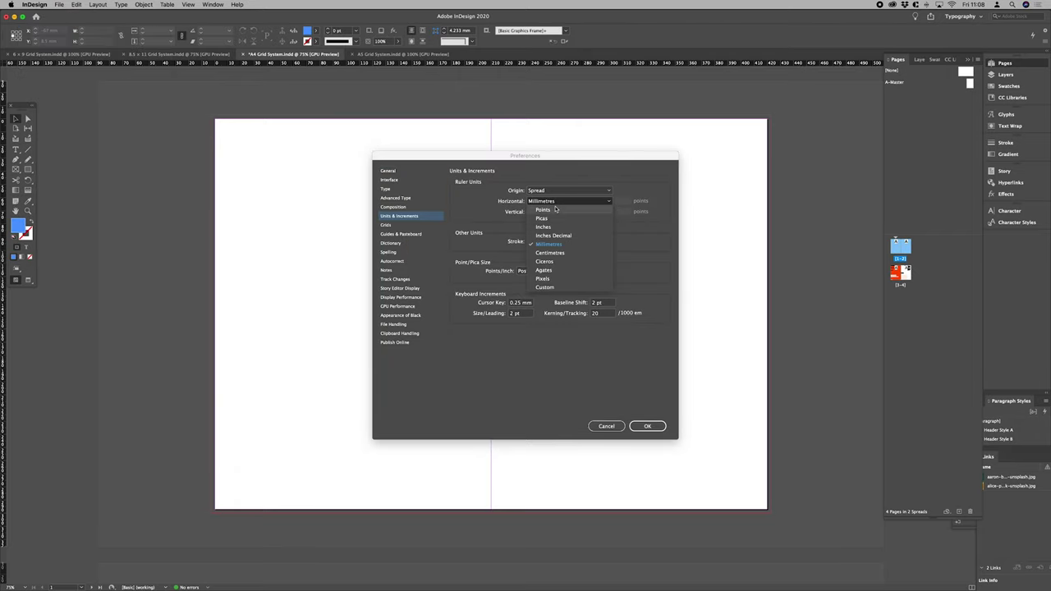
click(554, 210)
click(554, 214)
click(544, 220)
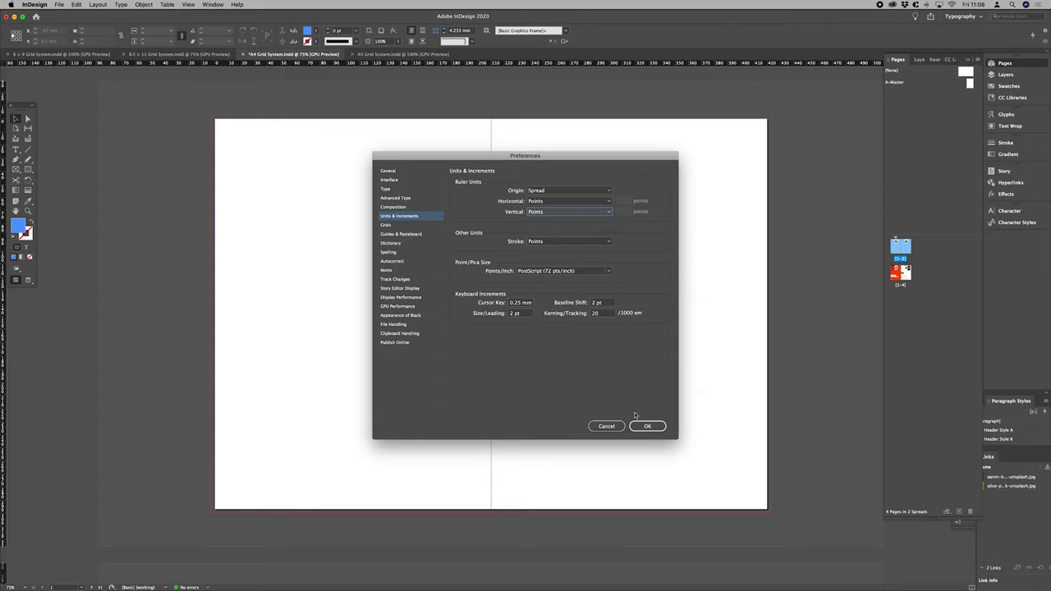
- Set the baseline grid to increment every 11 pt and apply the preferences
click(402, 228)
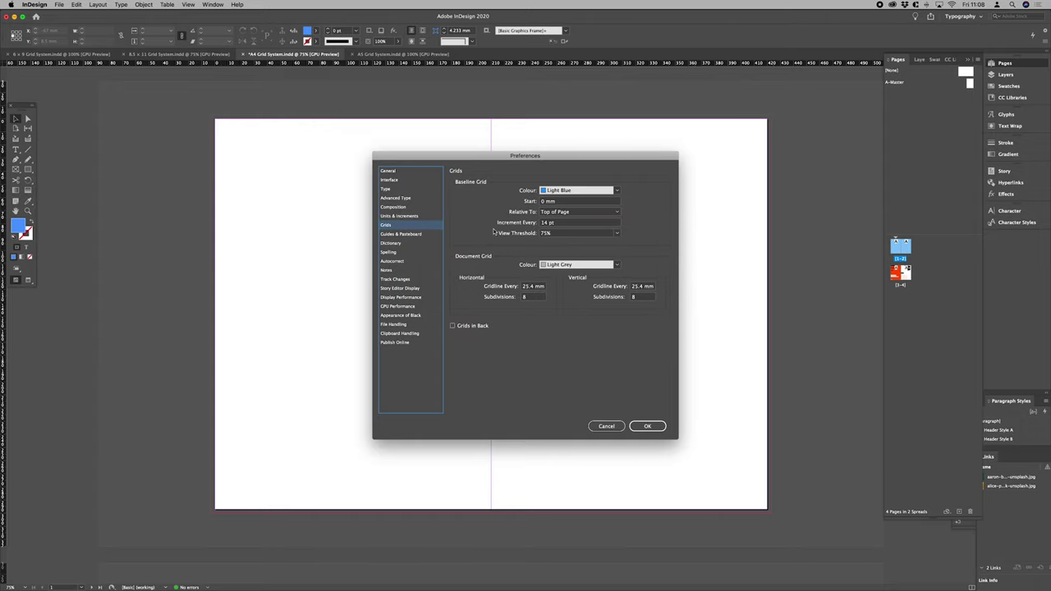
triple_click(570, 225)
text(13)
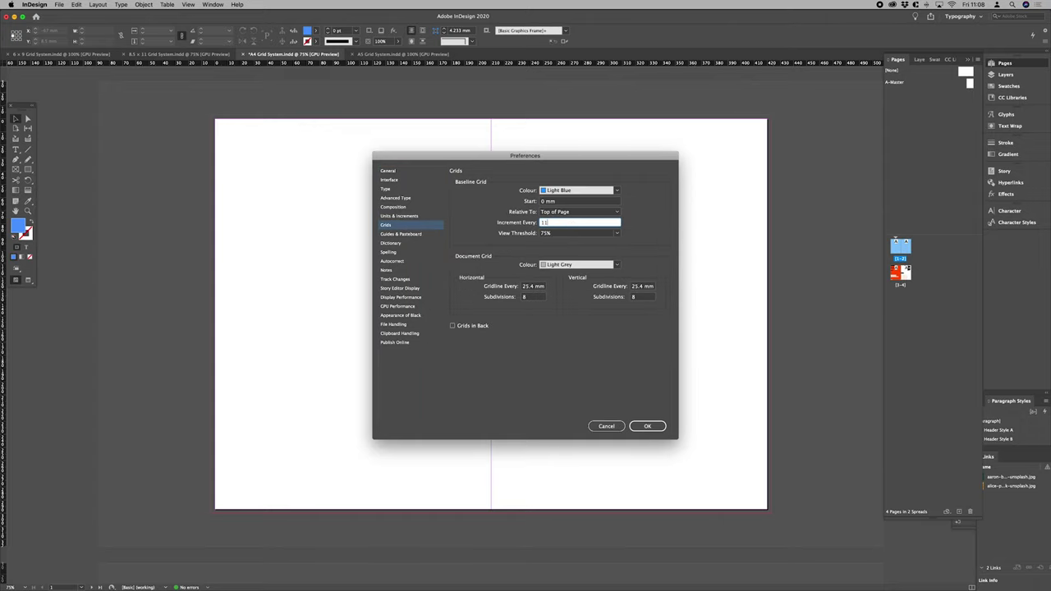
text(1)
key(Return)
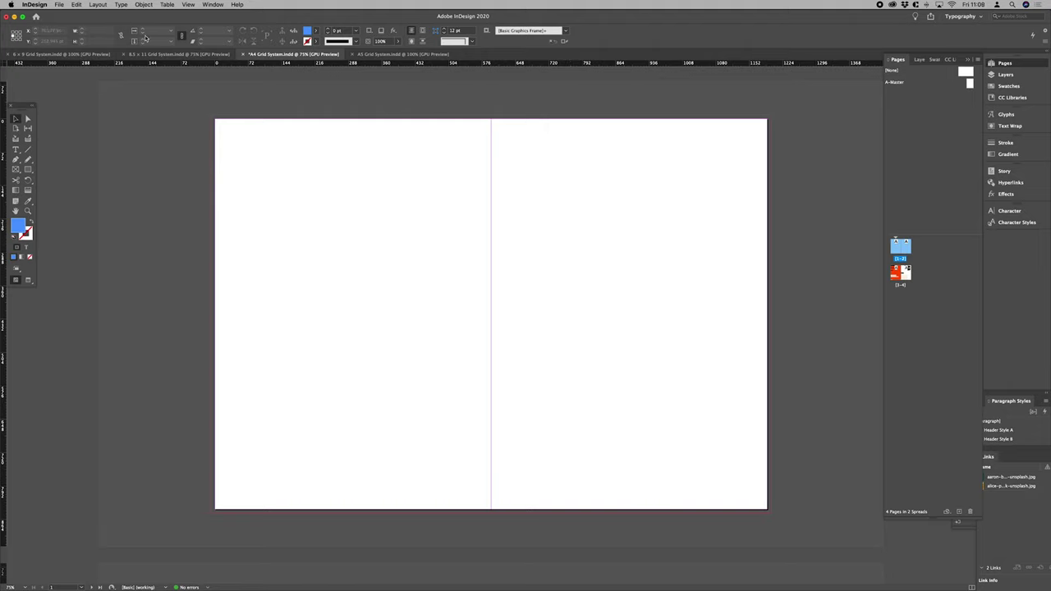
- Show the baseline grid on the A4 spread
click(188, 4)
mouse_move(245, 175)
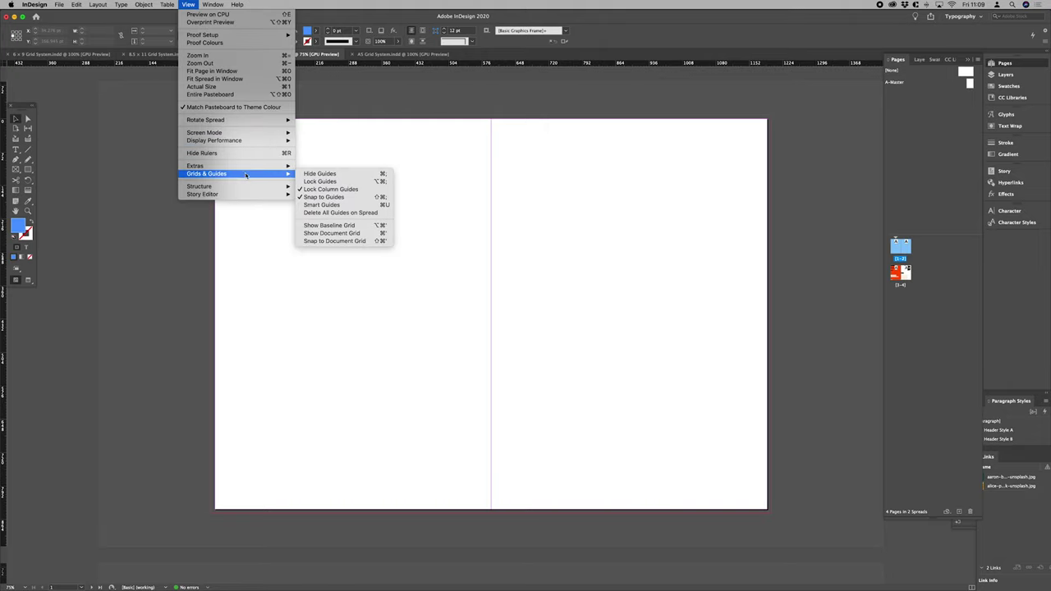
click(330, 225)
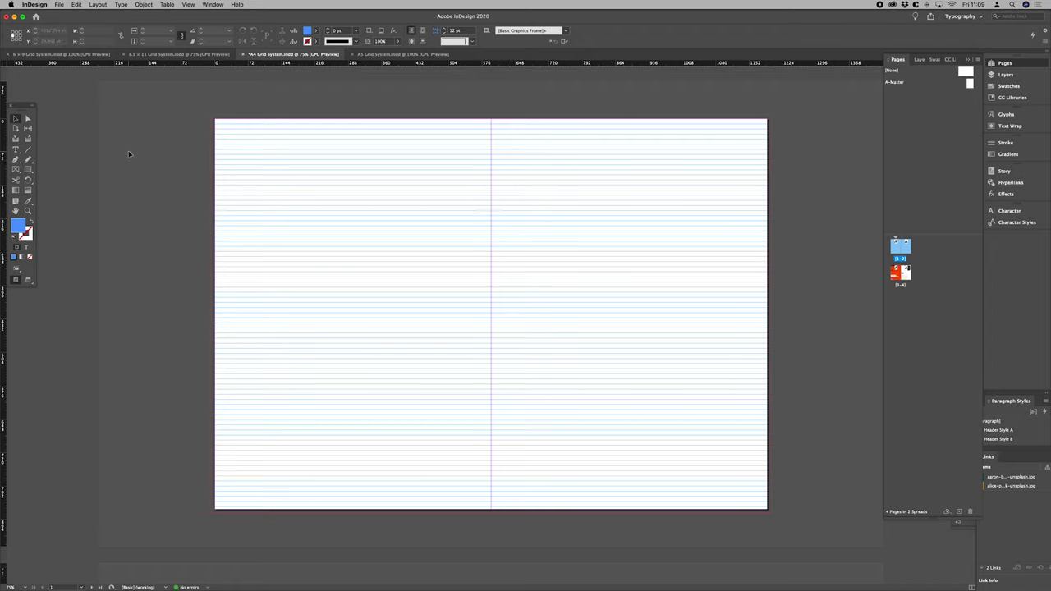
- Set all four page margins of the A4 spread to 22 pt
click(98, 5)
click(123, 22)
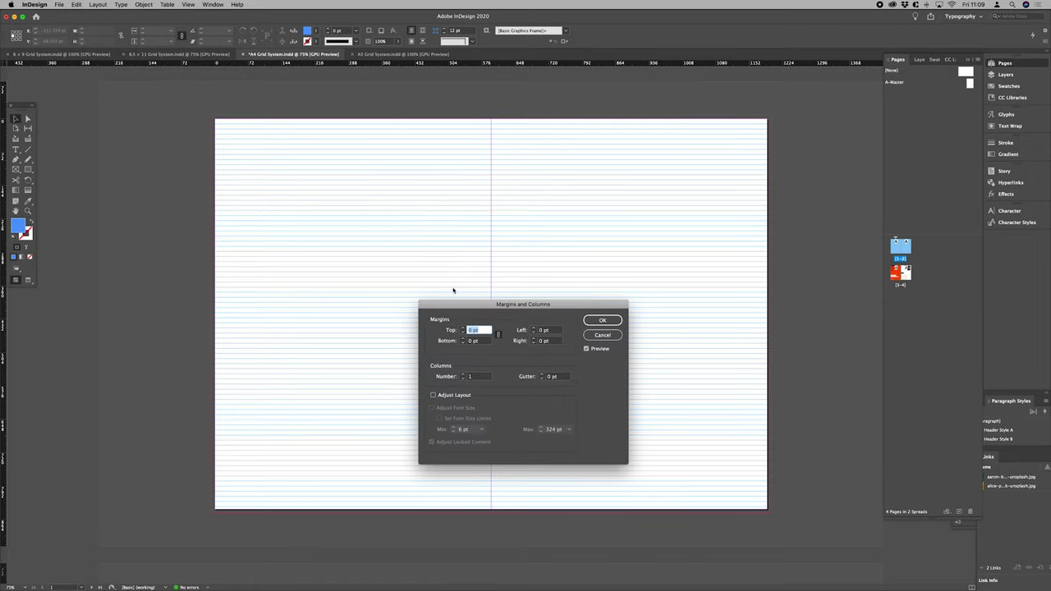
text(22)
key(Tab)
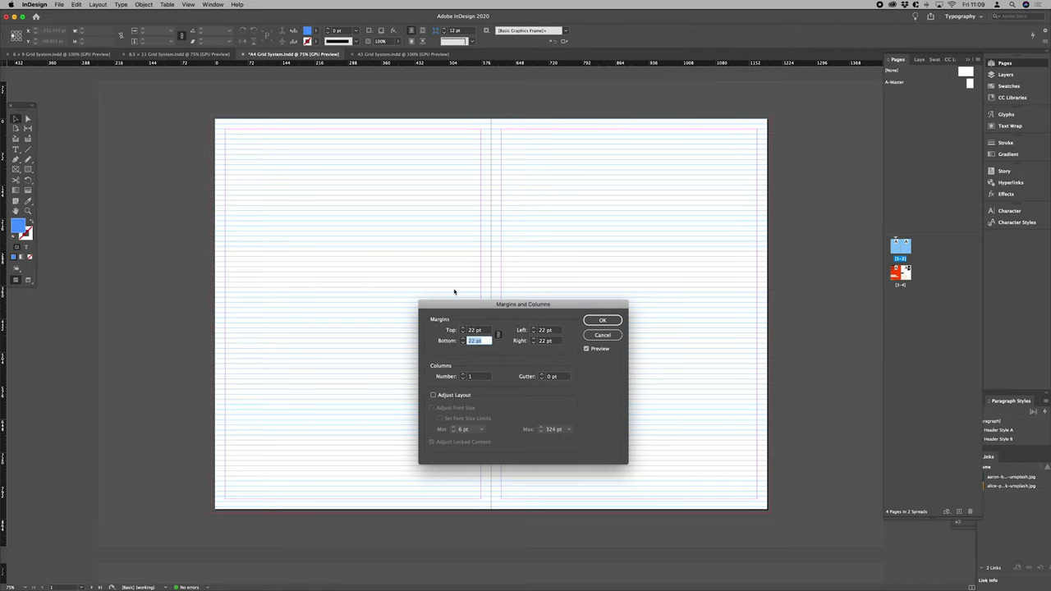
click(602, 321)
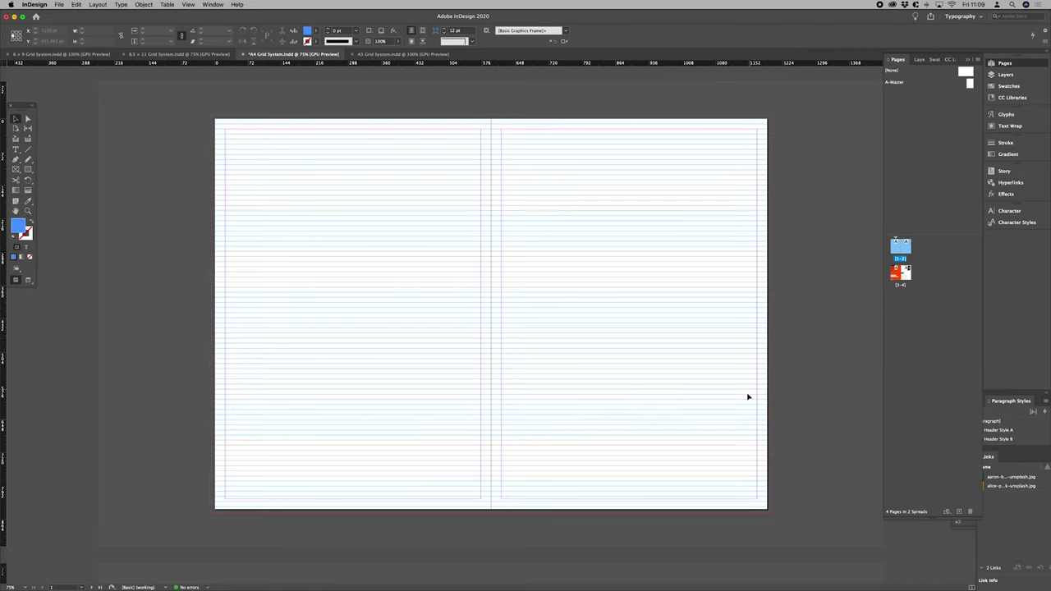
- Draw a square about 27.9 pt in size from a baseline near the bottom margin down to the left page's lower edge
super+click(498, 427)
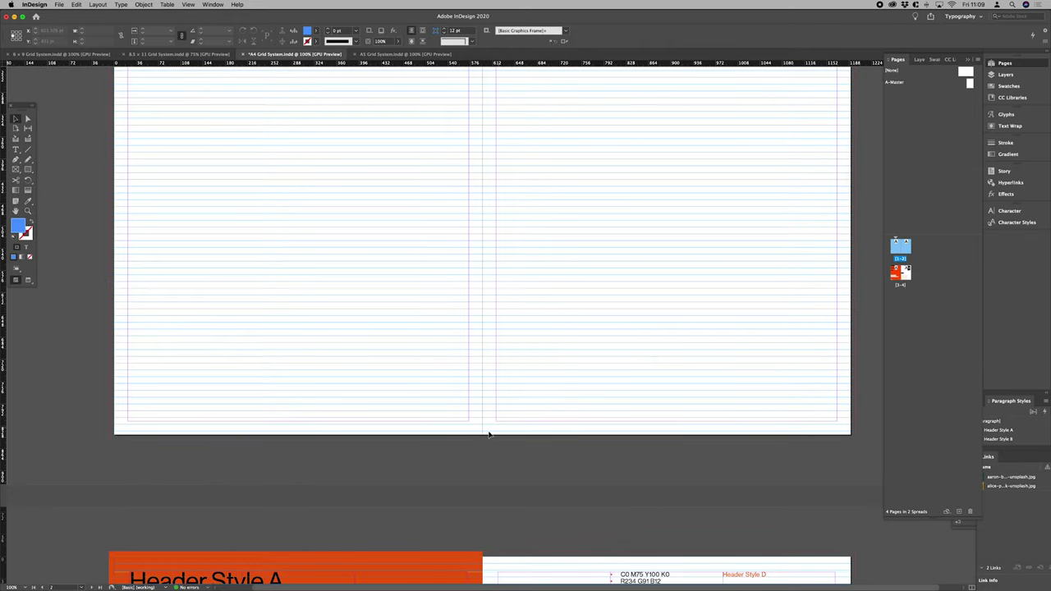
drag(476, 390, 524, 525)
drag(570, 391, 551, 380)
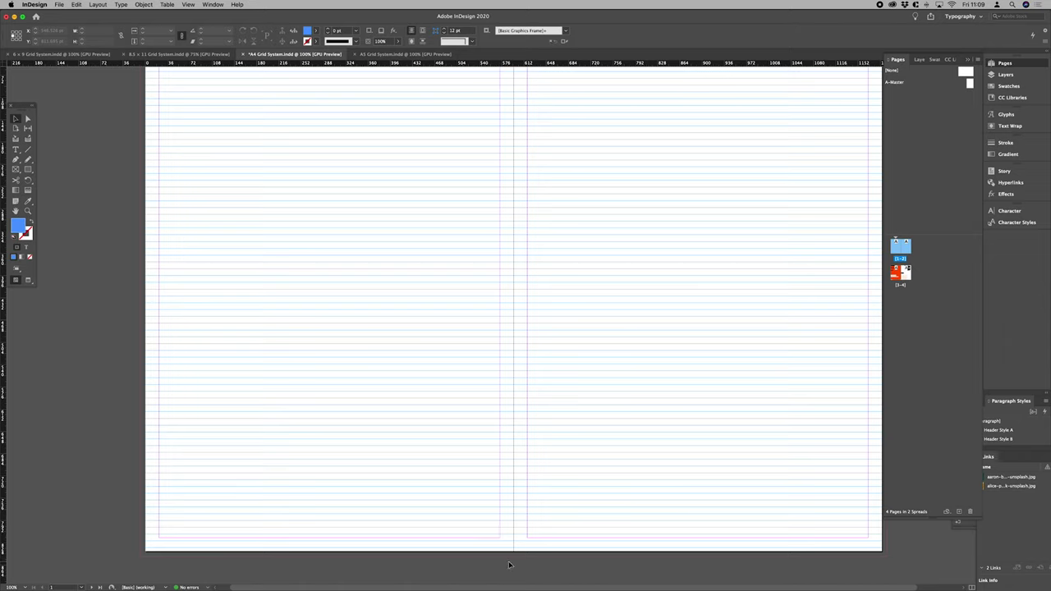
click(28, 169)
drag(469, 536, 486, 552)
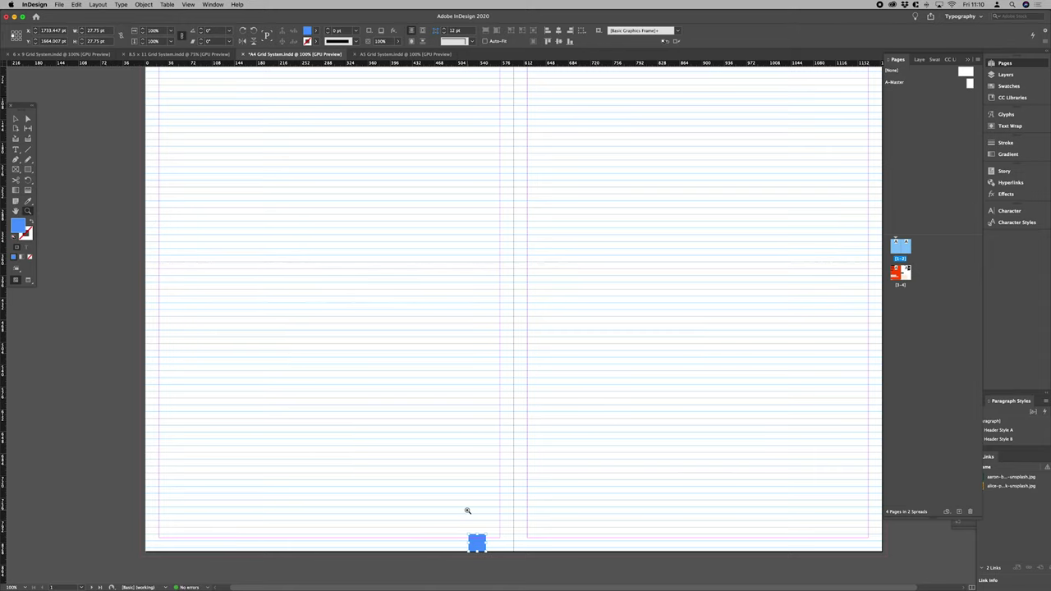
super+click(467, 509)
super+click(467, 509)
drag(551, 279, 555, 508)
key(v)
scroll(547, 469, up, 2)
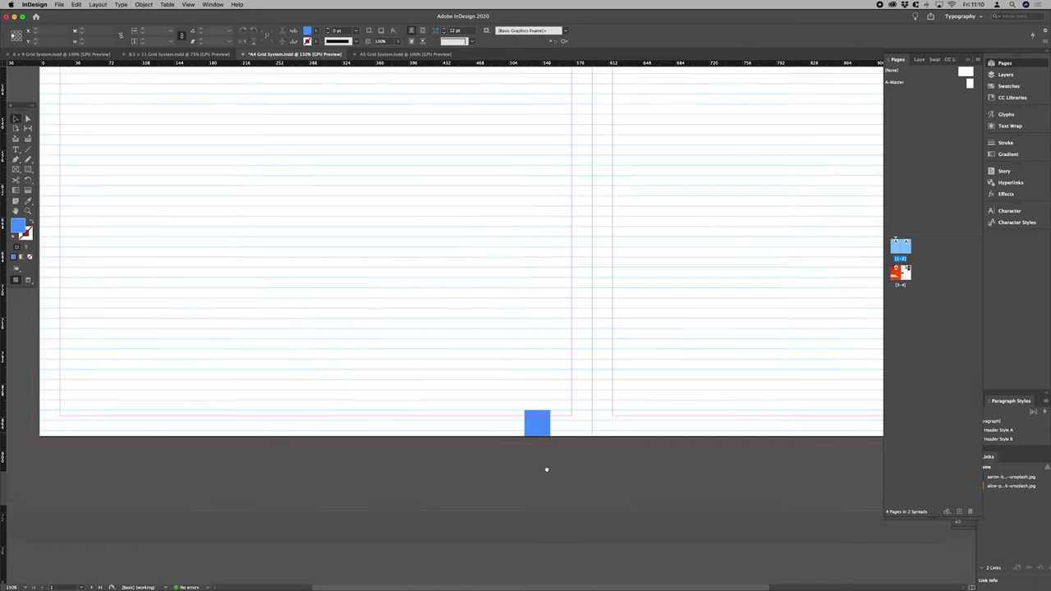
mouse_move(550, 450)
mouse_down()
mouse_move(563, 463)
mouse_move(545, 450)
mouse_up()
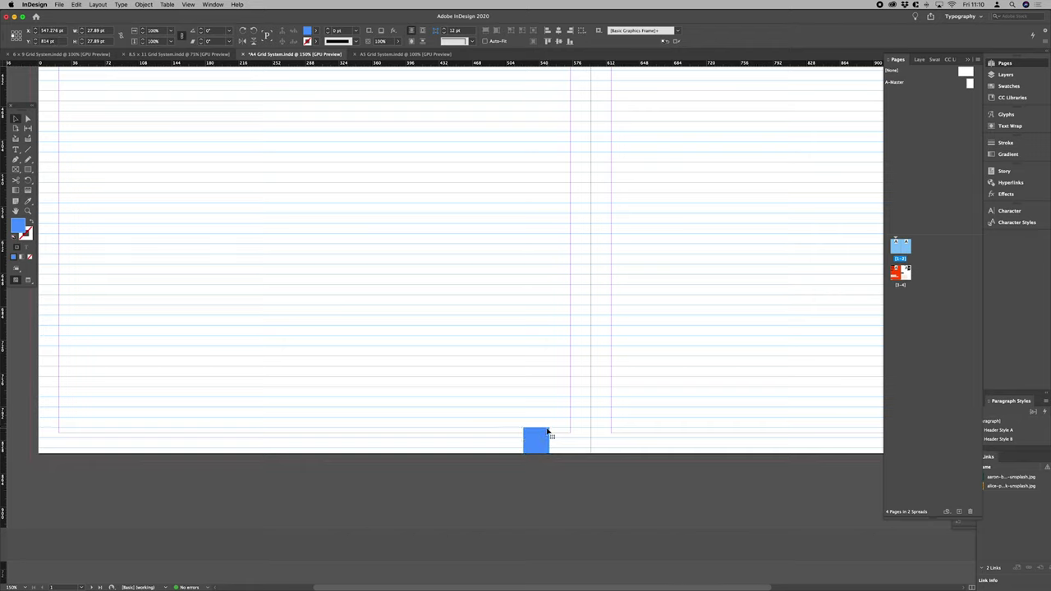
- Copy the measuring square's size value and delete the square
click(94, 31)
click(478, 359)
click(546, 436)
key(Delete)
key(alt+super+0)
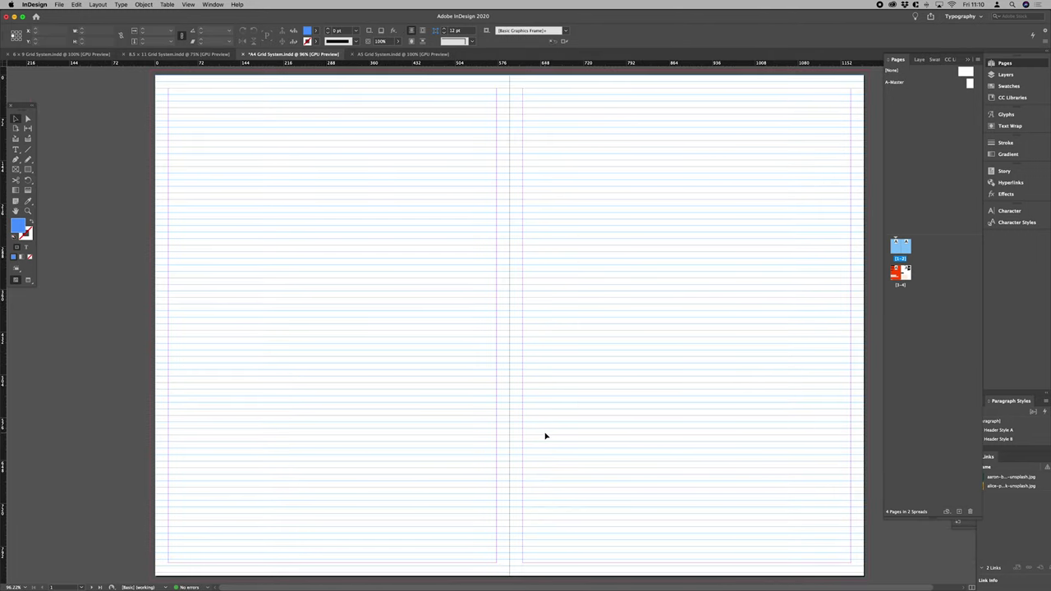
- Set the bottom margin to the copied 27.89 pt value and save the document
click(77, 5)
click(123, 31)
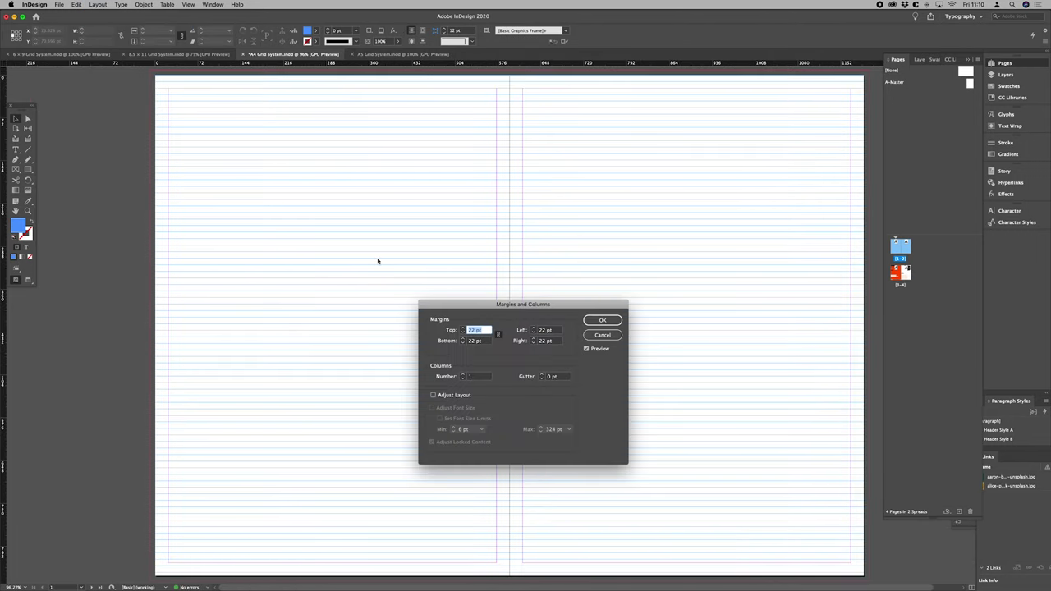
double_click(483, 341)
key(Return)
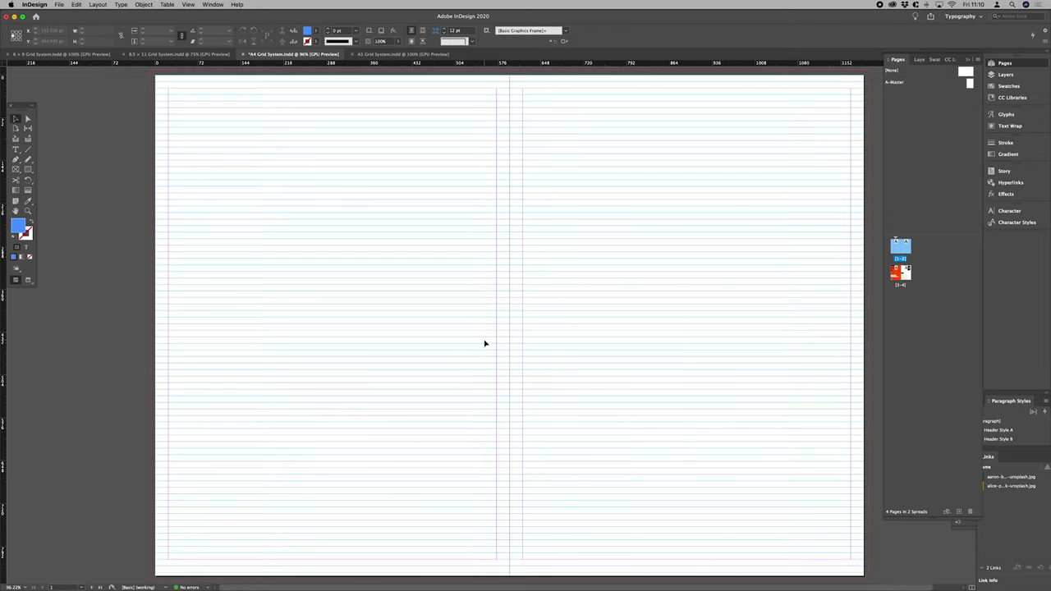
key(super+s)
- Create guides for six rows with a 0 pt gutter, fitted to the margins
drag(524, 330, 504, 333)
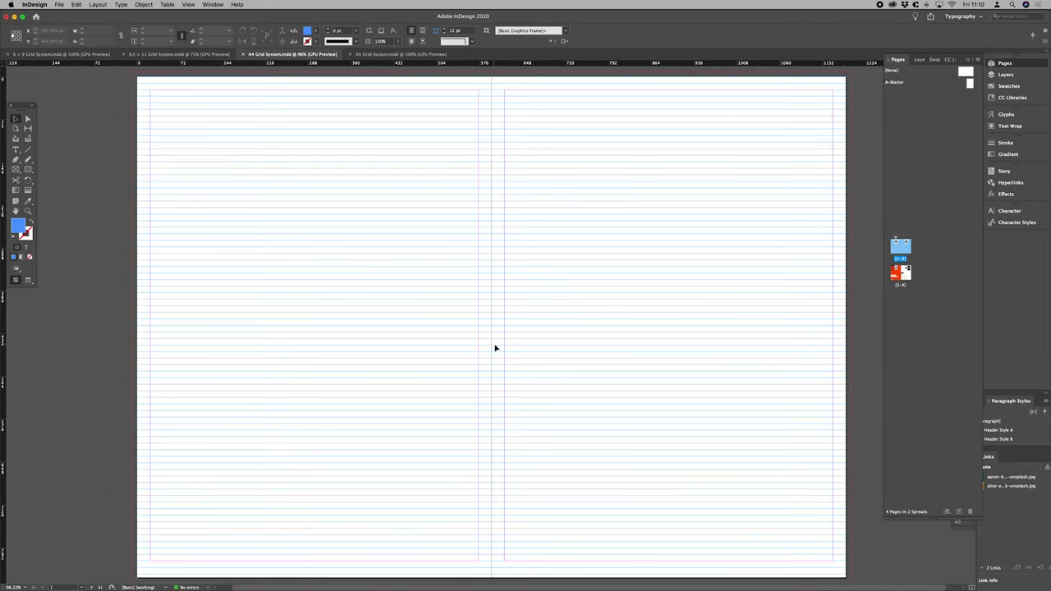
click(98, 4)
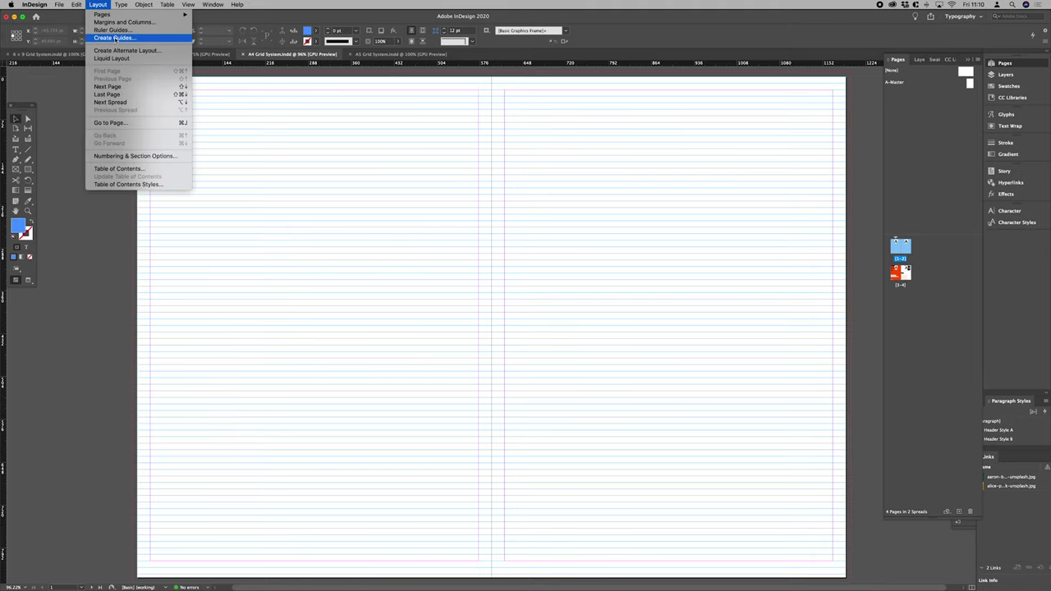
click(107, 38)
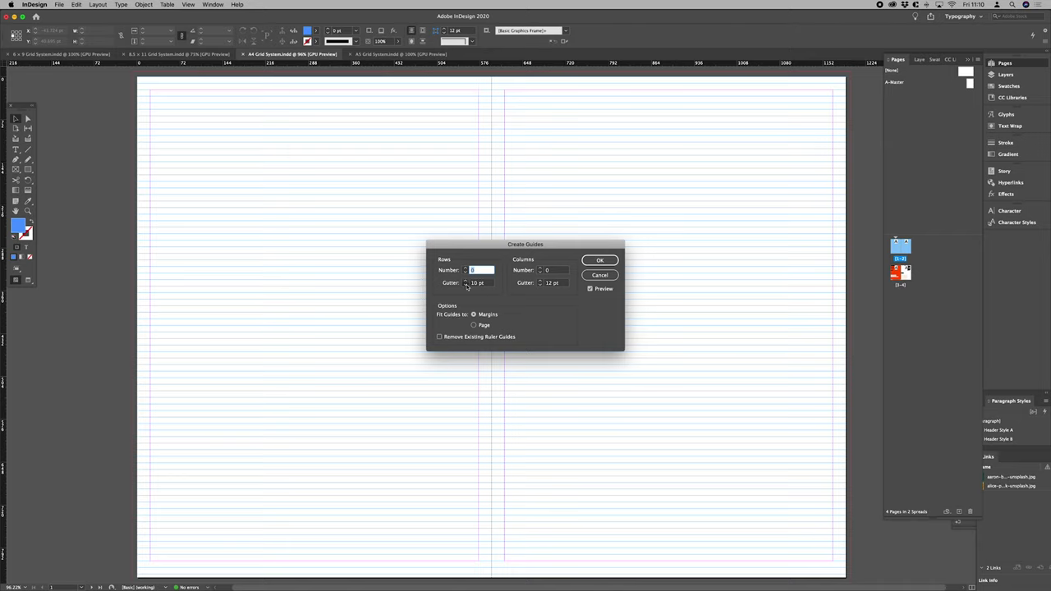
click(465, 284)
double_click(466, 269)
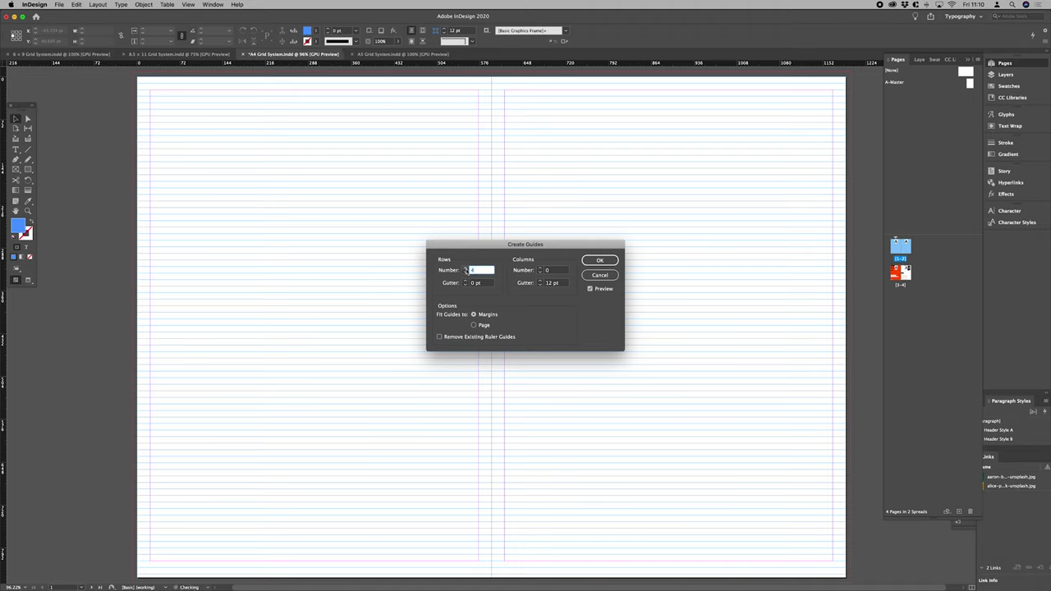
click(465, 268)
click(465, 268)
click(600, 261)
- Check the row guides with the baseline grid shown and hidden, and view the spread in preview mode
key(alt+super+apostrophe)
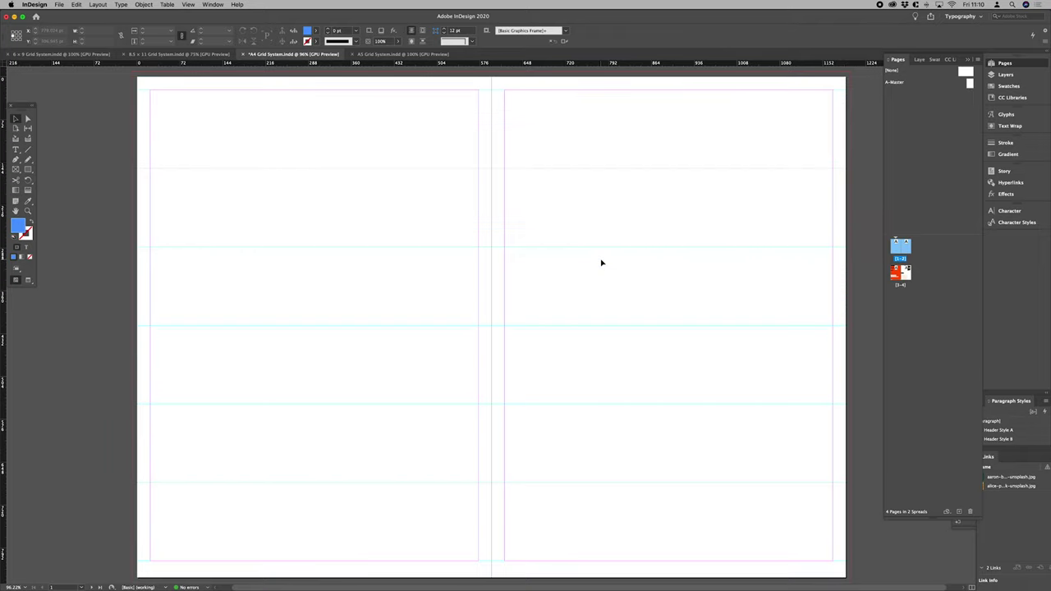
key(super+alt+apostrophe)
key(super+alt+apostrophe)
key(w)
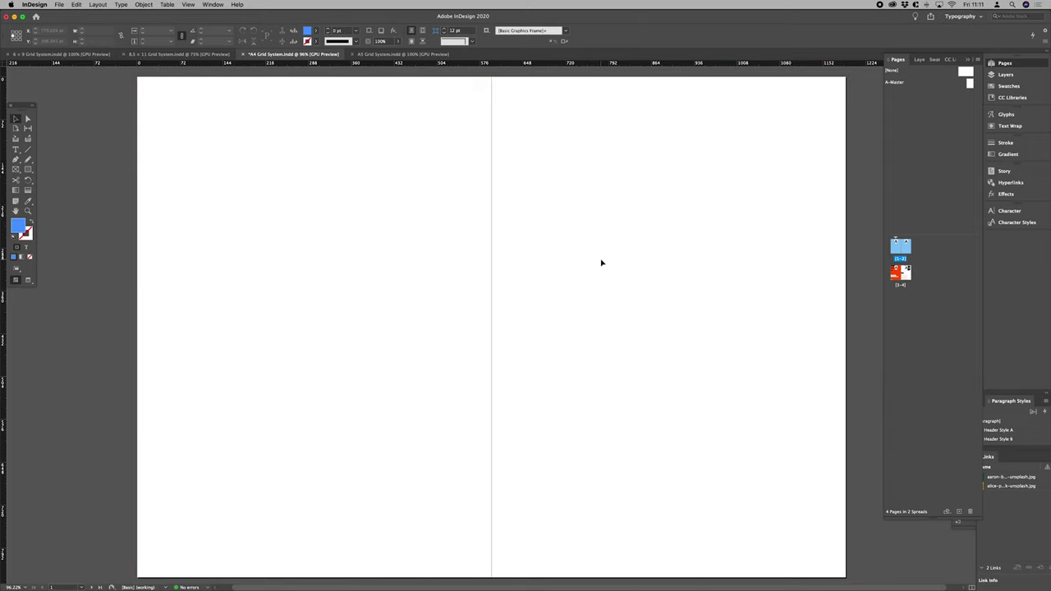
key(w)
key(super+alt+apostrophe)
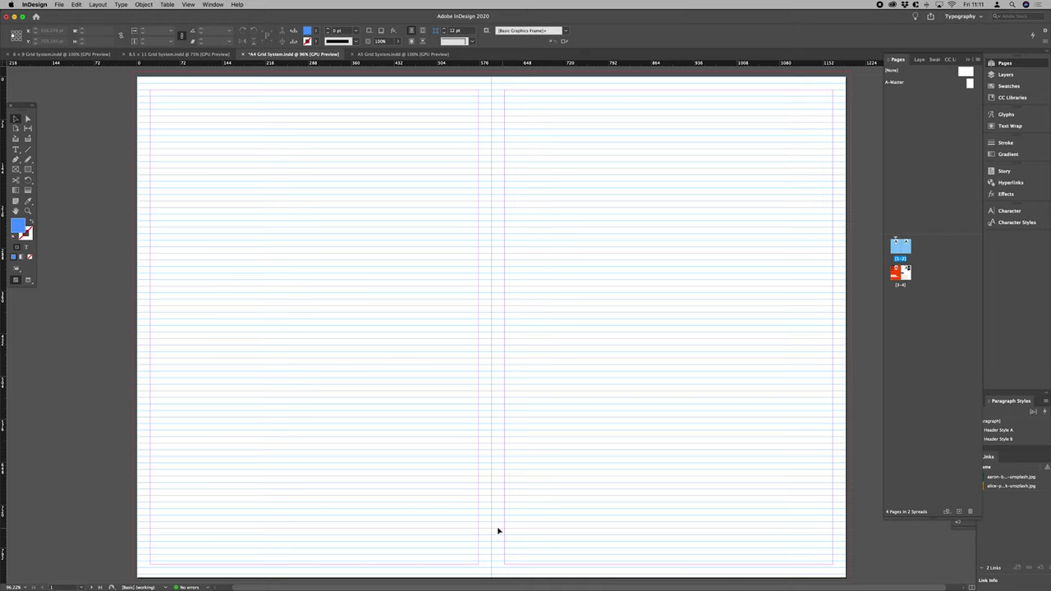
- Undo the recent edits back to before the measuring square was deleted
key(super+z)
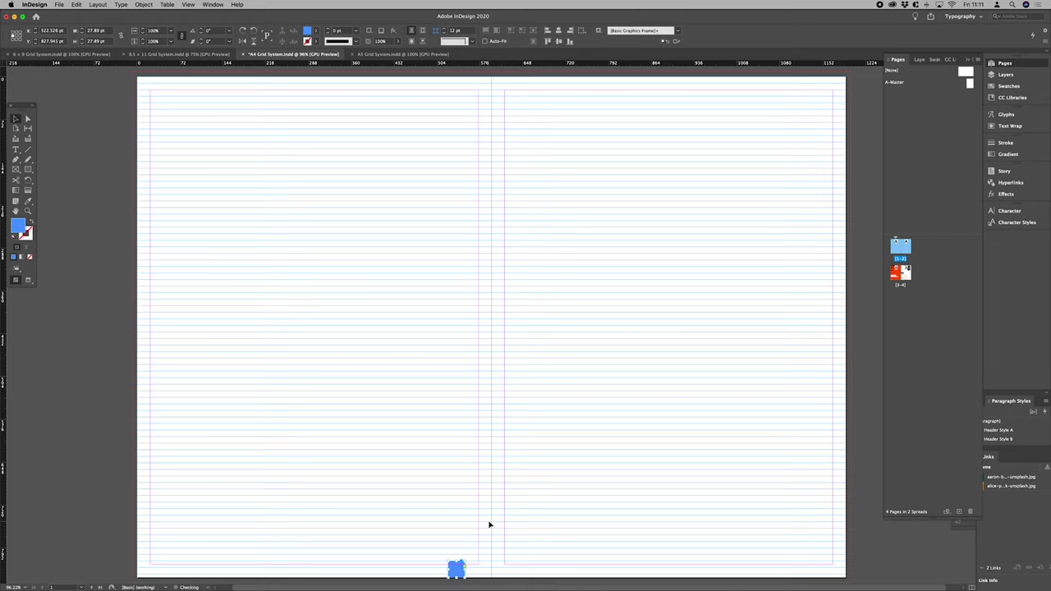
key(BackSpace)
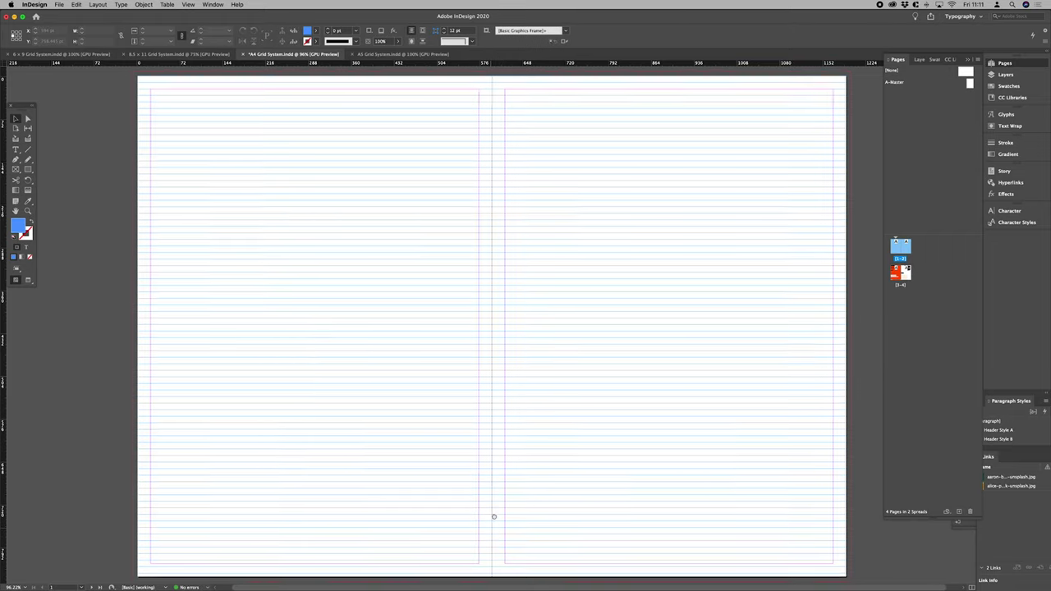
drag(495, 516, 495, 516)
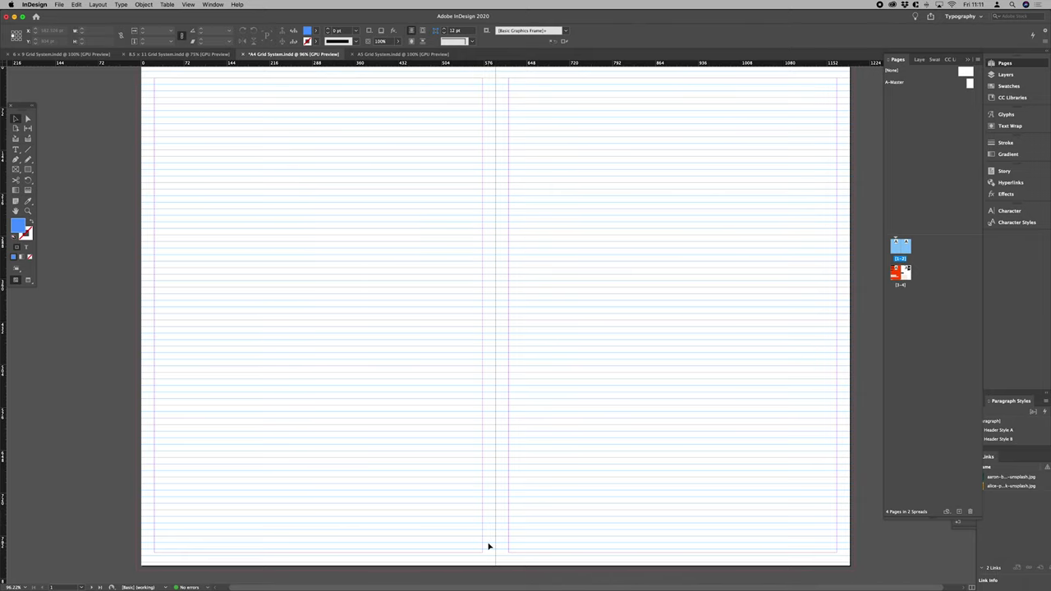
key(super+z)
- Shrink the blue measuring square so it spans only from the last baseline above the bottom margin to the margin line, about 5.89 pt
key(z)
click(480, 535)
key(v)
scroll(500, 486, up, 4)
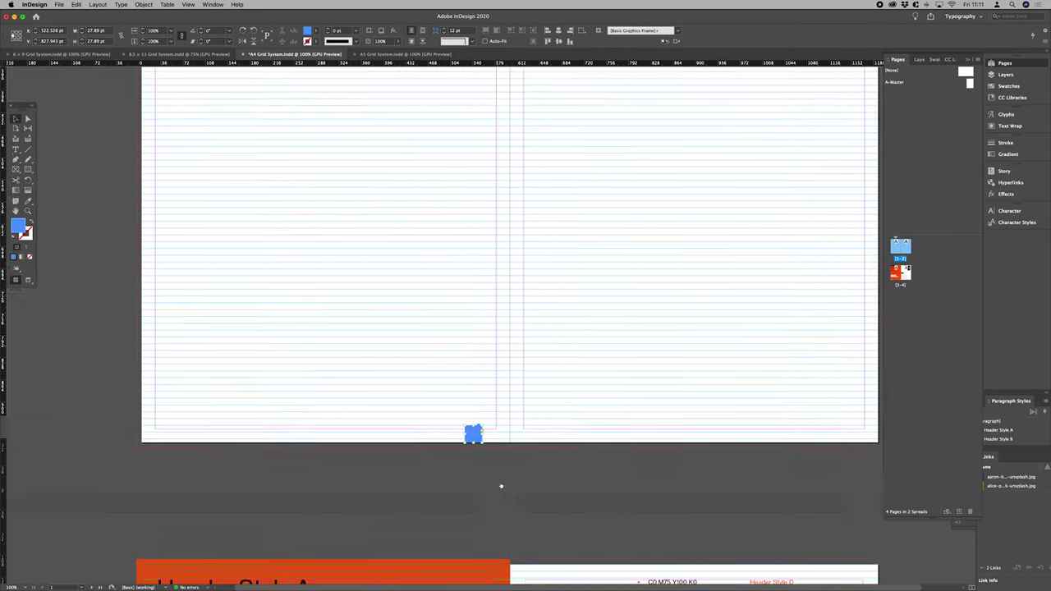
key(z)
click(495, 488)
key(v)
scroll(481, 357, up, 4)
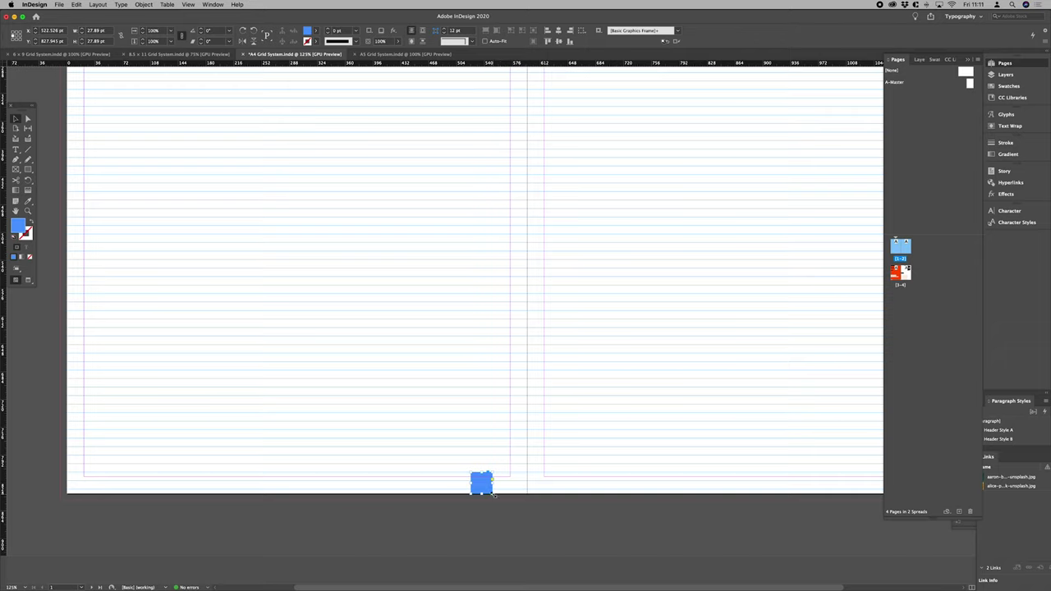
drag(493, 494, 482, 480)
click(480, 486)
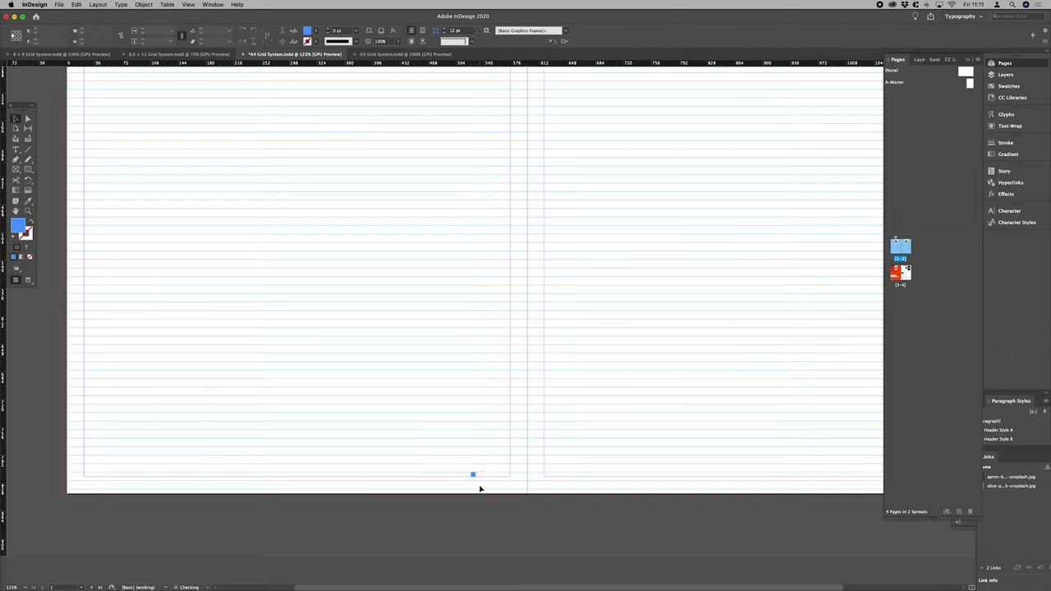
- Measure the width and height of the shrunken blue square between the last baseline and the bottom margin
key(z)
click(479, 477)
scroll(503, 442, up, 5)
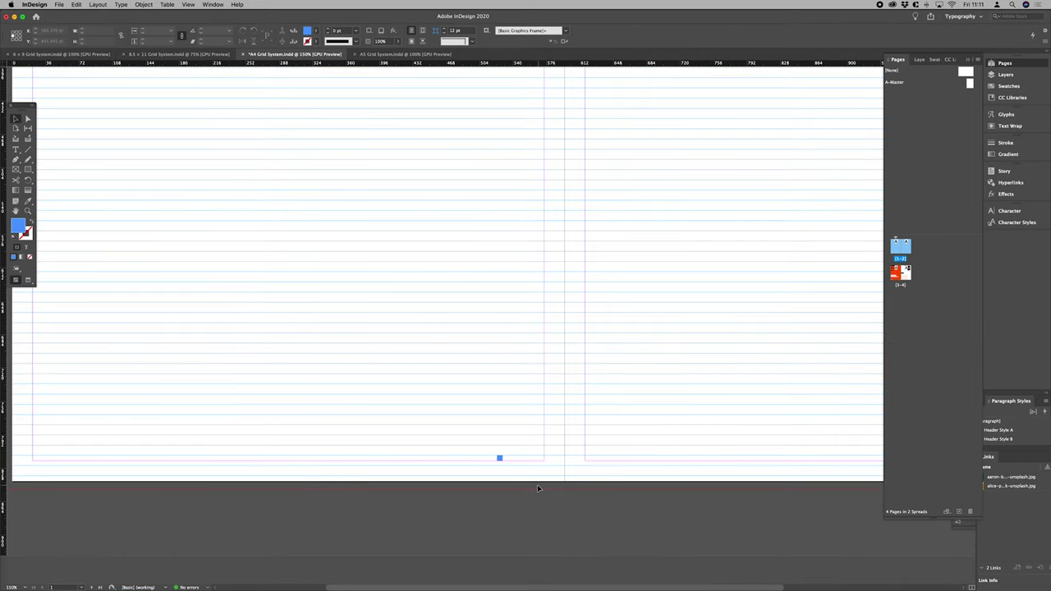
key(z)
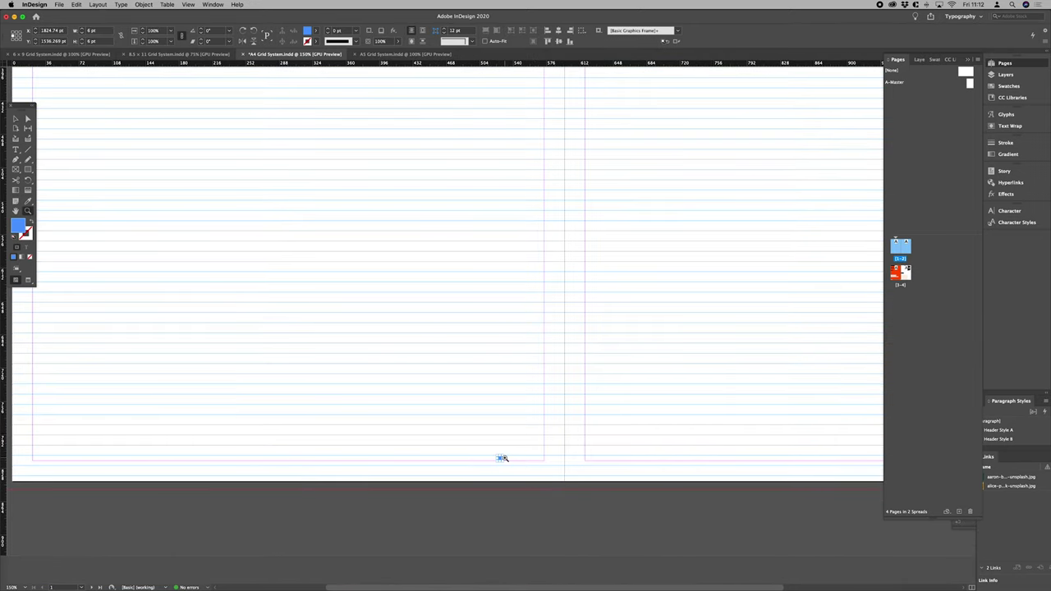
click(500, 457)
click(517, 388)
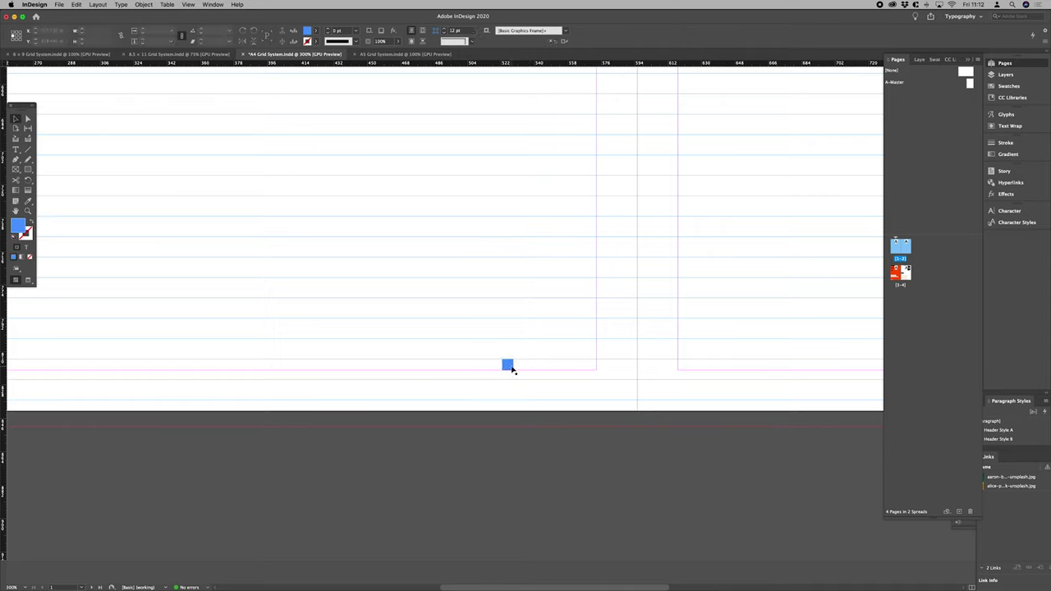
click(510, 366)
drag(513, 370, 514, 367)
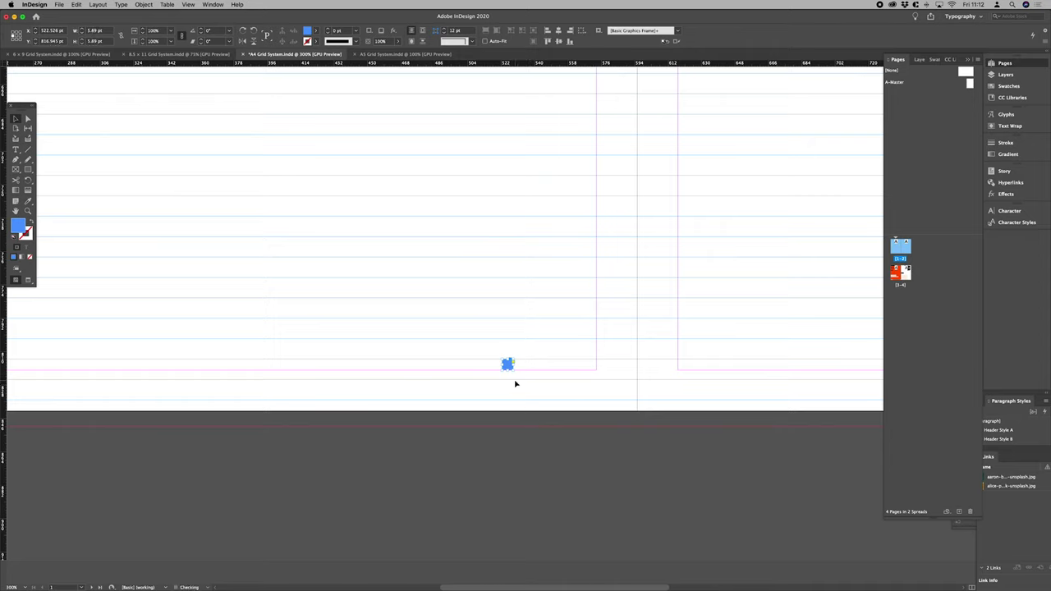
click(94, 41)
click(470, 334)
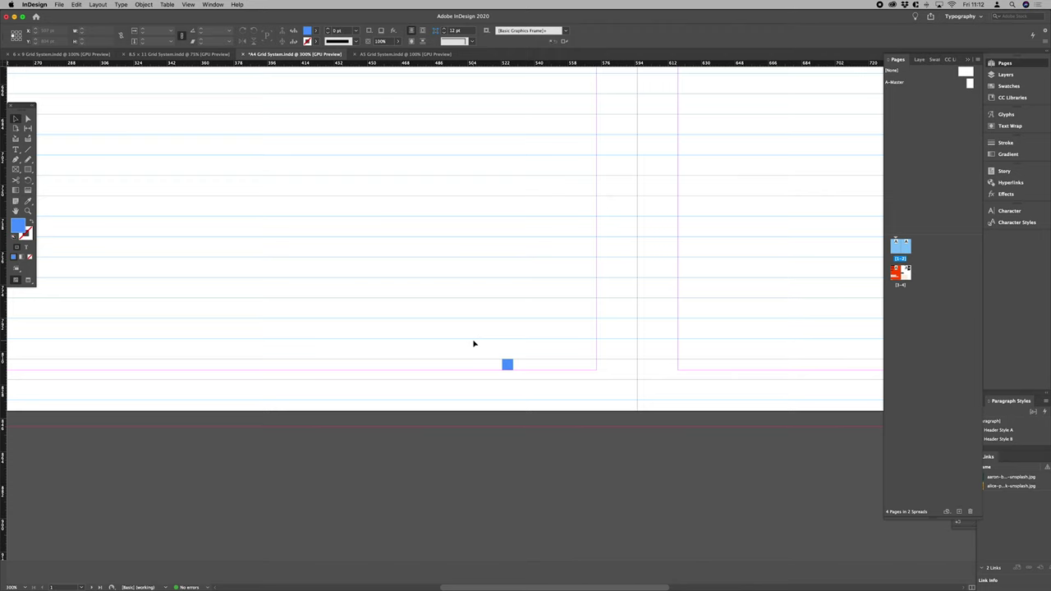
- Delete the measuring square, switch to Calculator and divide 5.89 by 2
key(super+alt+0)
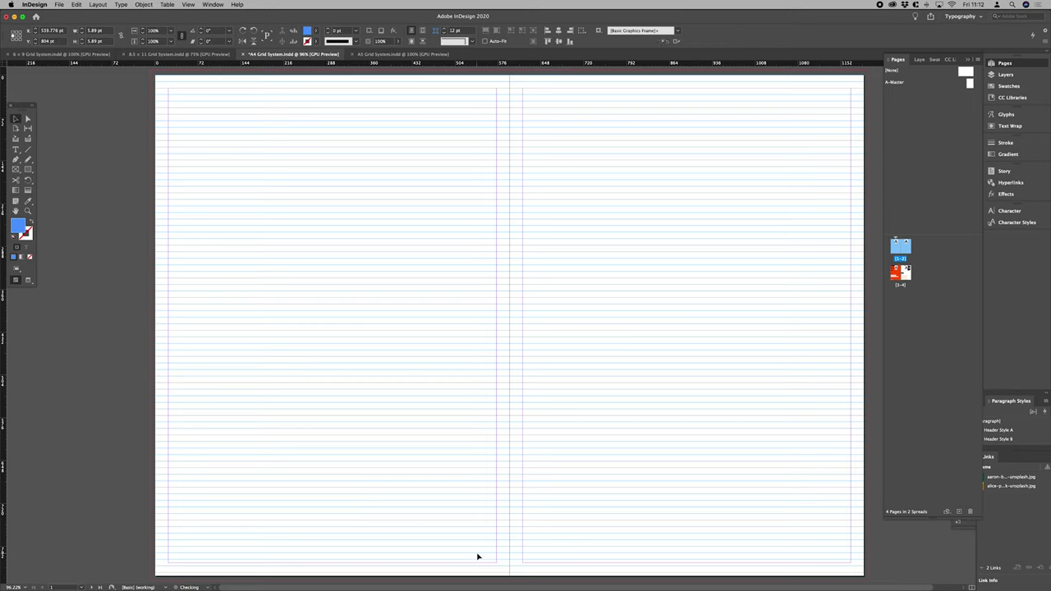
key(super+Tab)
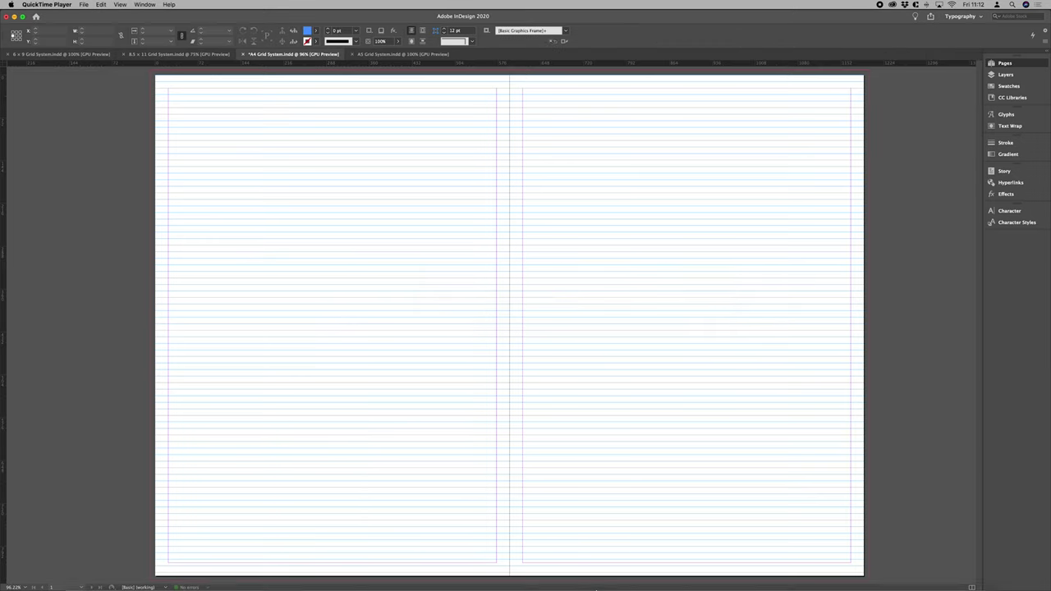
mouse_move(547, 571)
click(616, 569)
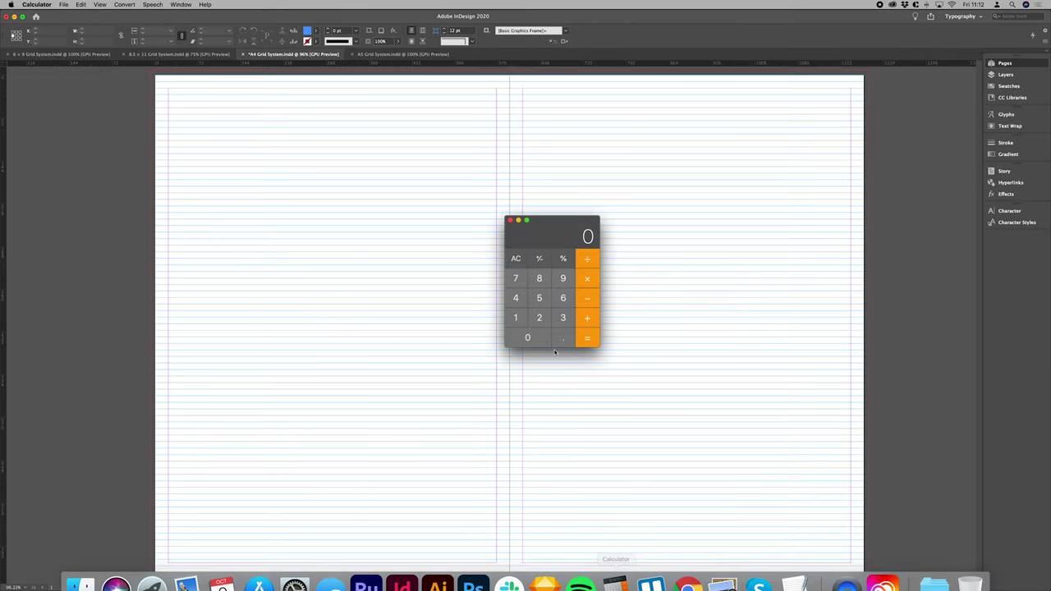
click(539, 298)
click(564, 338)
click(539, 278)
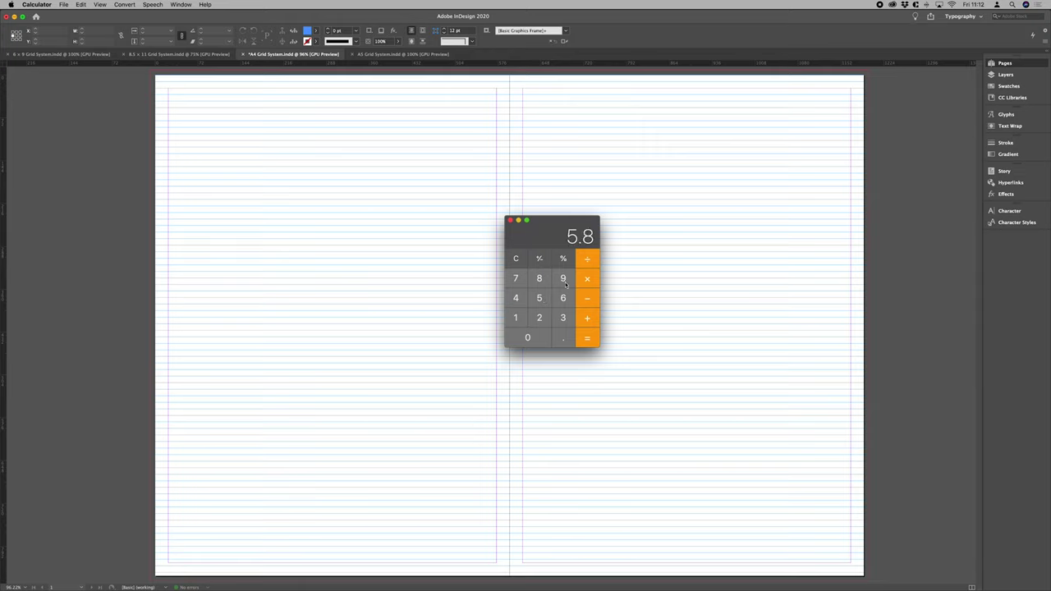
click(563, 278)
click(587, 259)
click(540, 318)
click(587, 338)
click(509, 220)
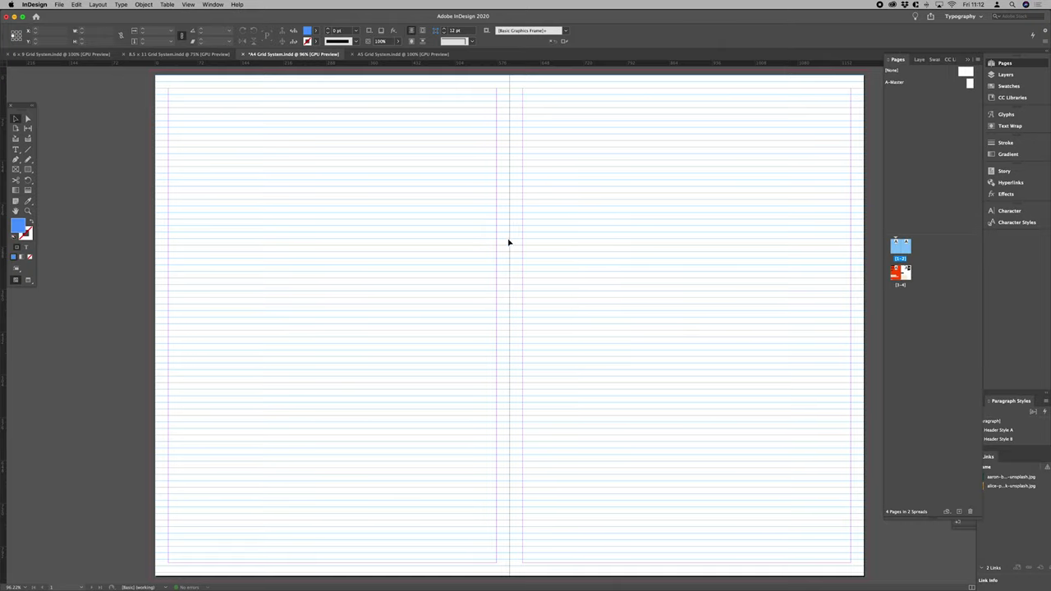
- Add 2.945 pt to both the top and bottom margins, making each 24.945 pt
drag(597, 284, 583, 286)
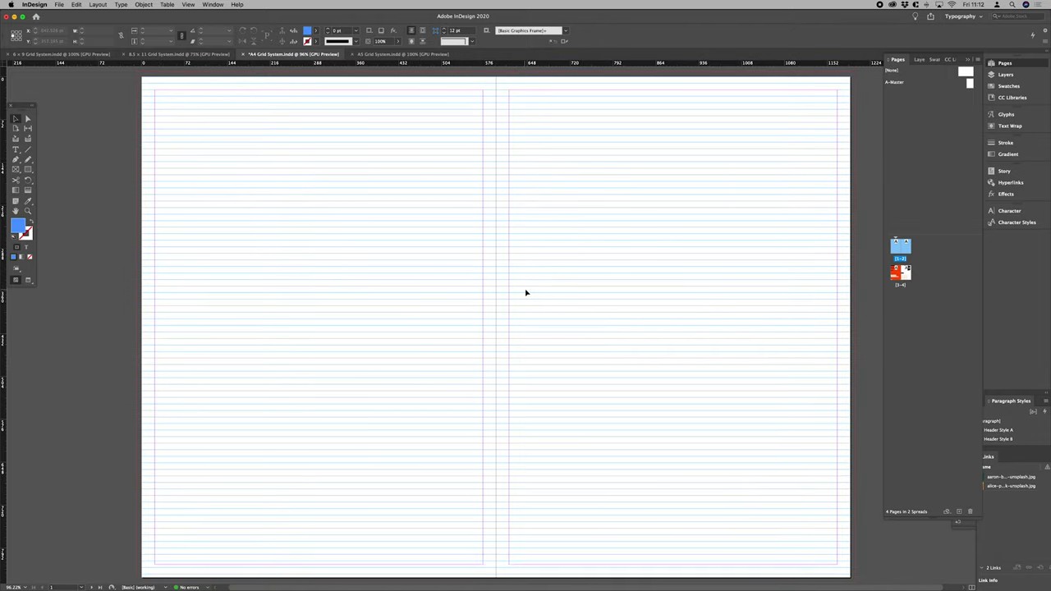
click(99, 5)
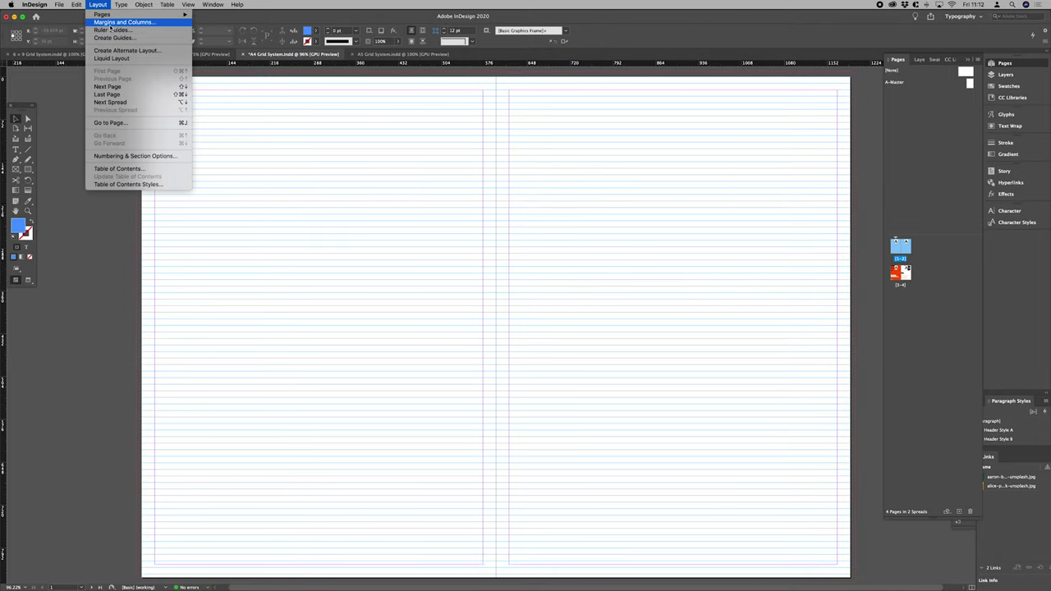
click(123, 25)
click(491, 329)
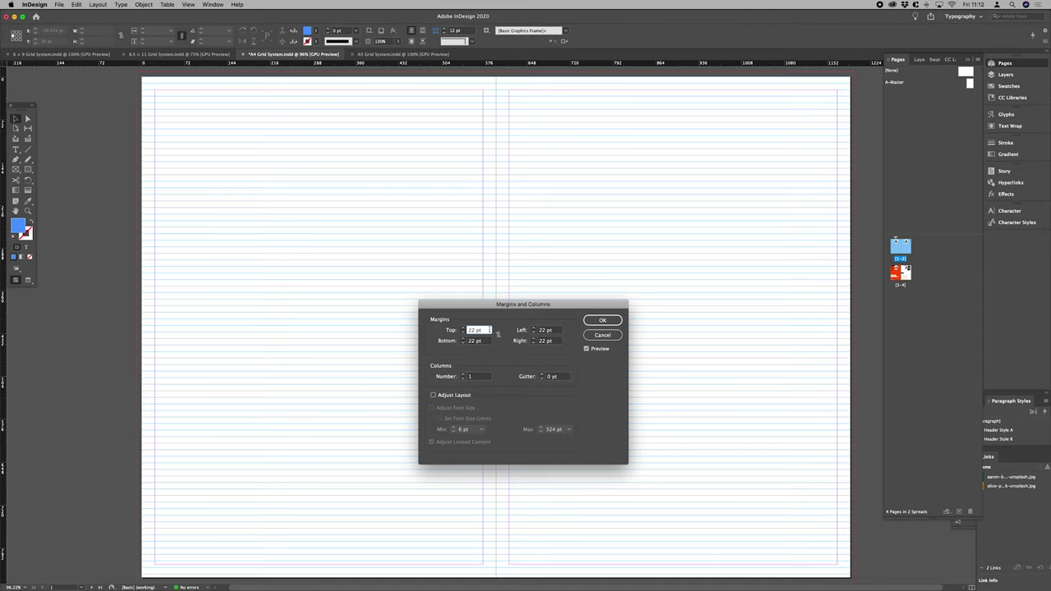
text(+2.945)
key(Tab)
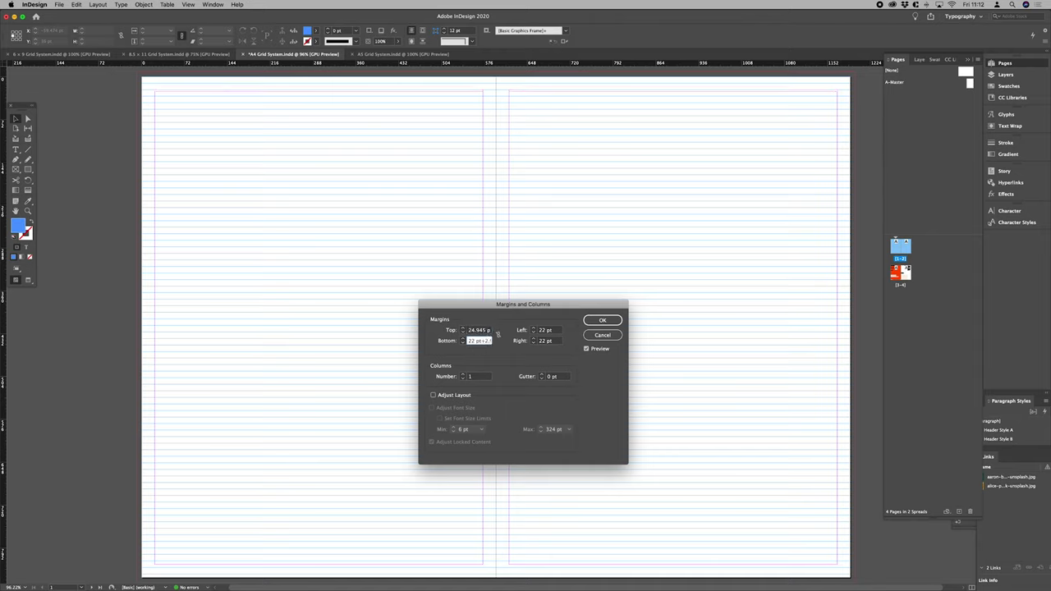
key(Return)
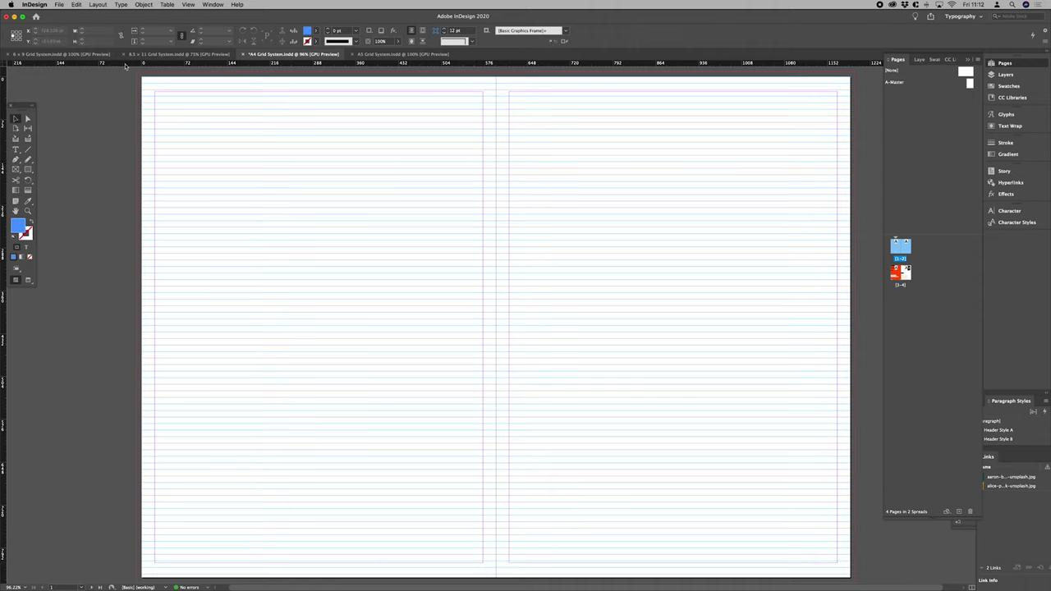
- Set the baseline grid to start at 2.945 pt in the grid preferences
click(36, 4)
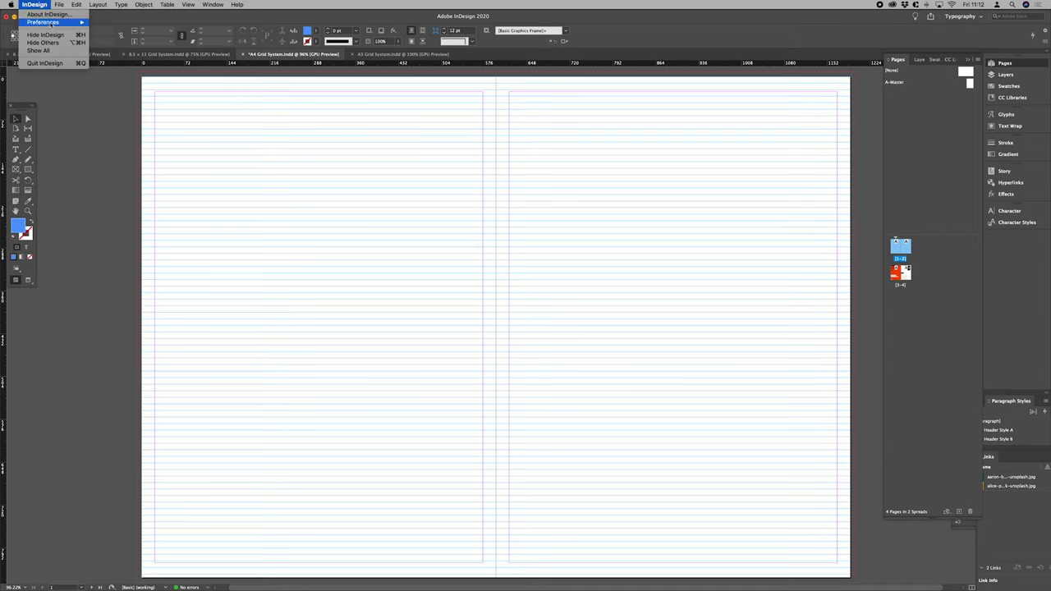
mouse_move(74, 22)
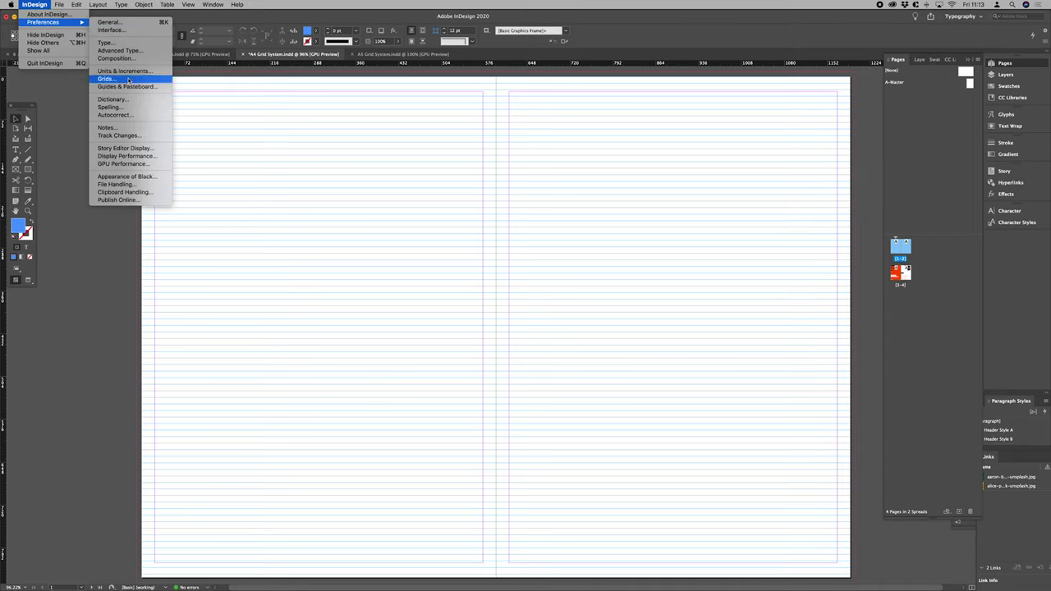
click(133, 79)
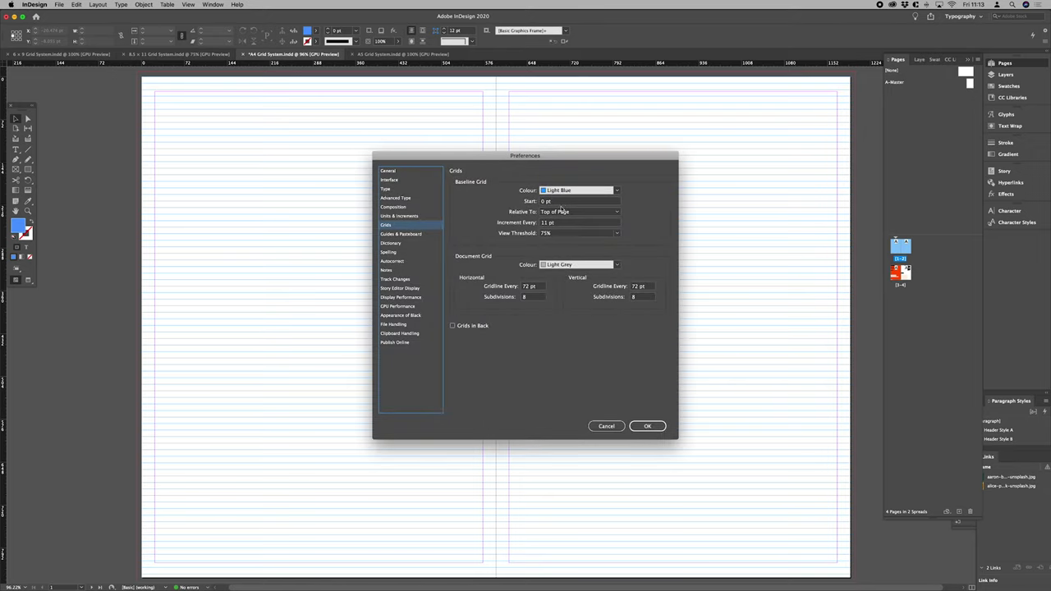
click(560, 201)
text(2.945)
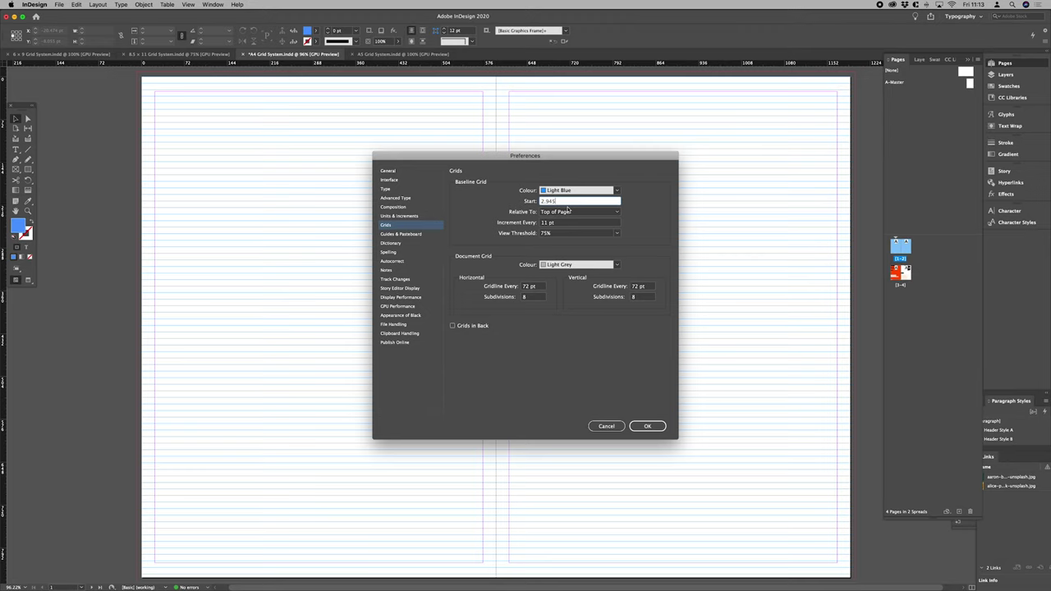
click(659, 428)
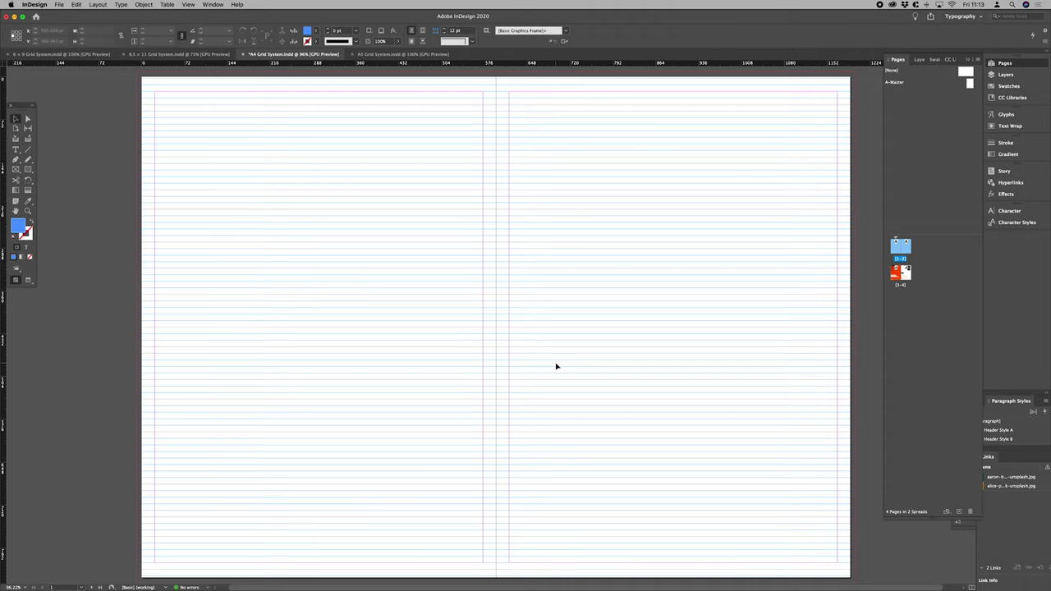
- Set the left and right margins to 24.945 pt and save the document
click(97, 4)
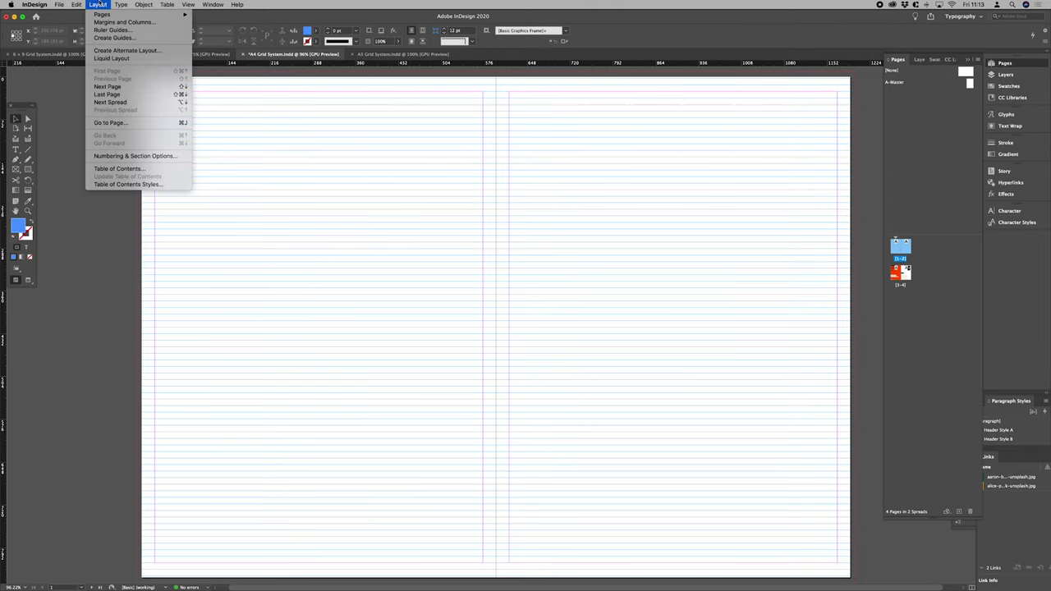
click(123, 22)
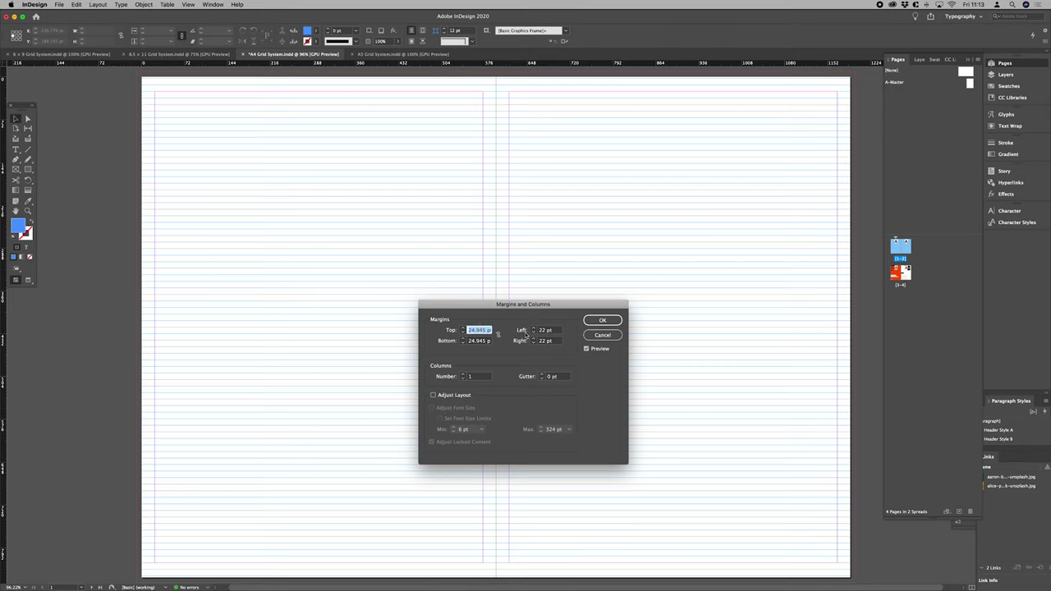
key(Tab)
text(24.945 p)
key(Tab)
text(24.945 p)
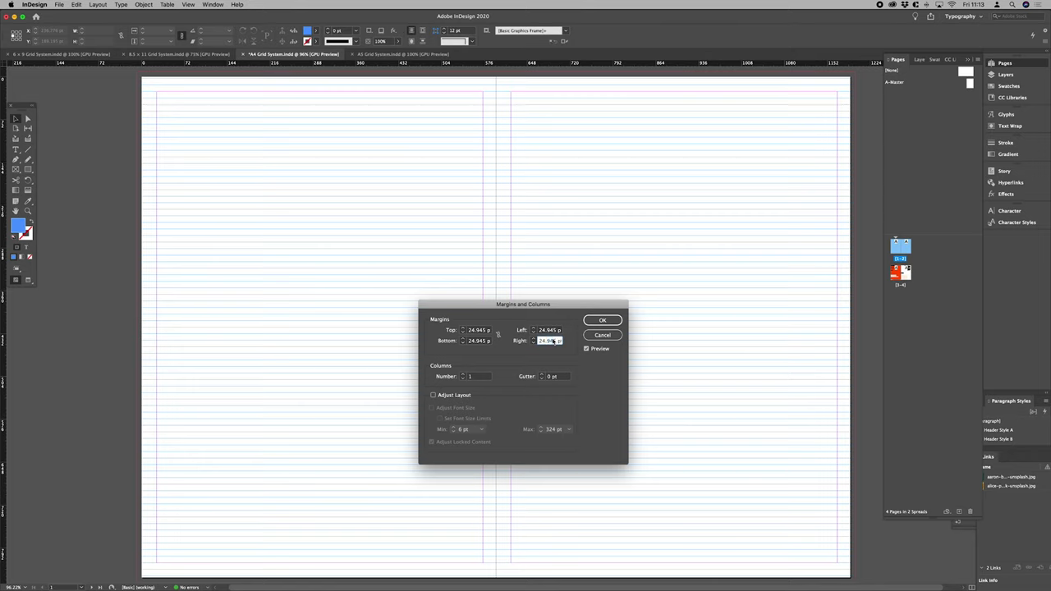
key(Tab)
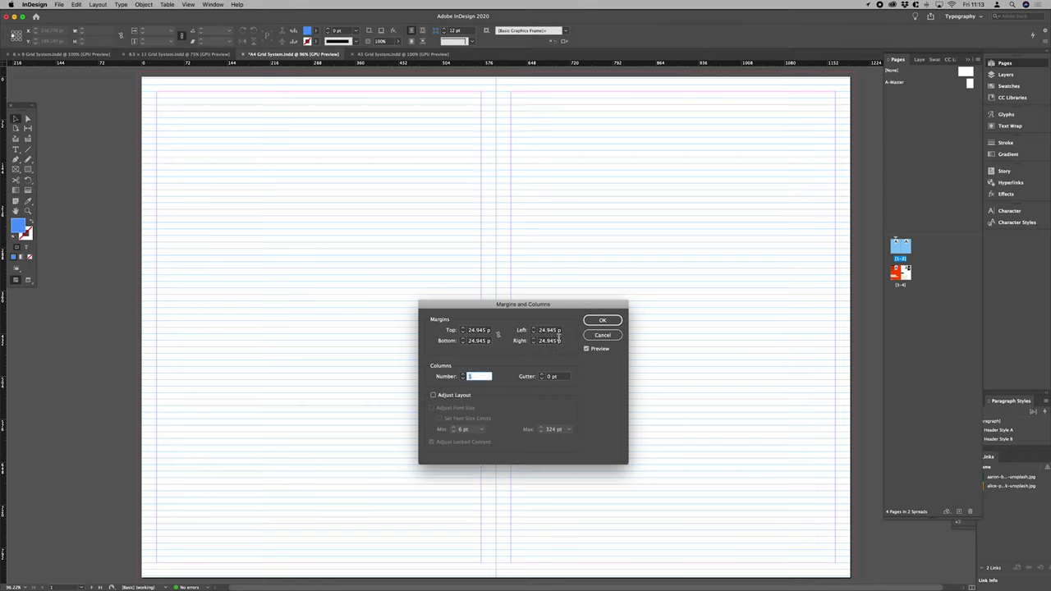
key(Return)
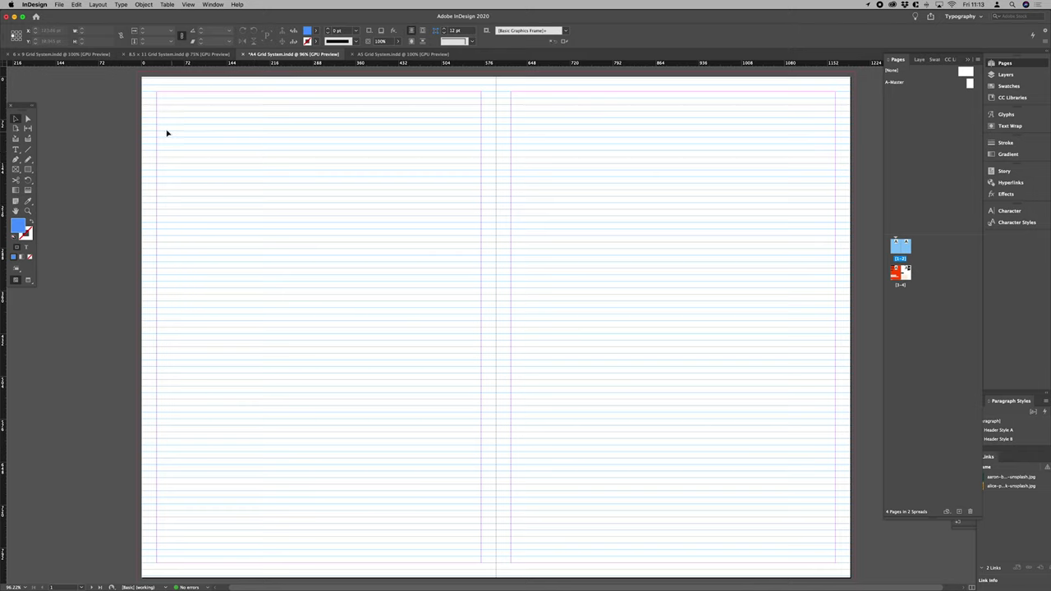
- Create guides for six rows with a 0 pt gutter, fitted to the new margins
click(103, 4)
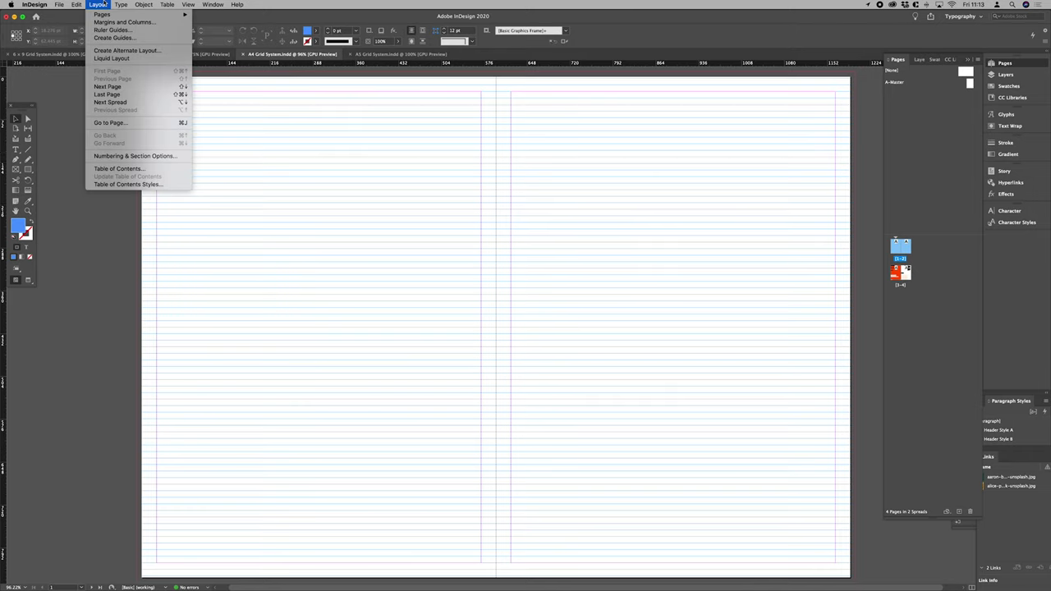
click(113, 38)
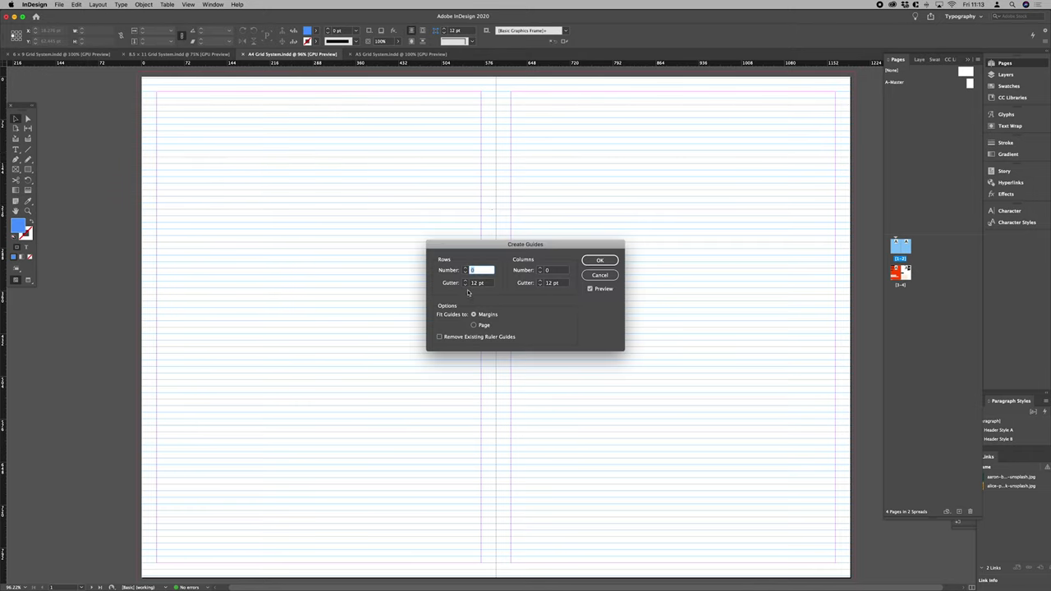
click(465, 285)
click(466, 269)
click(465, 269)
click(466, 269)
click(466, 268)
click(465, 269)
click(466, 269)
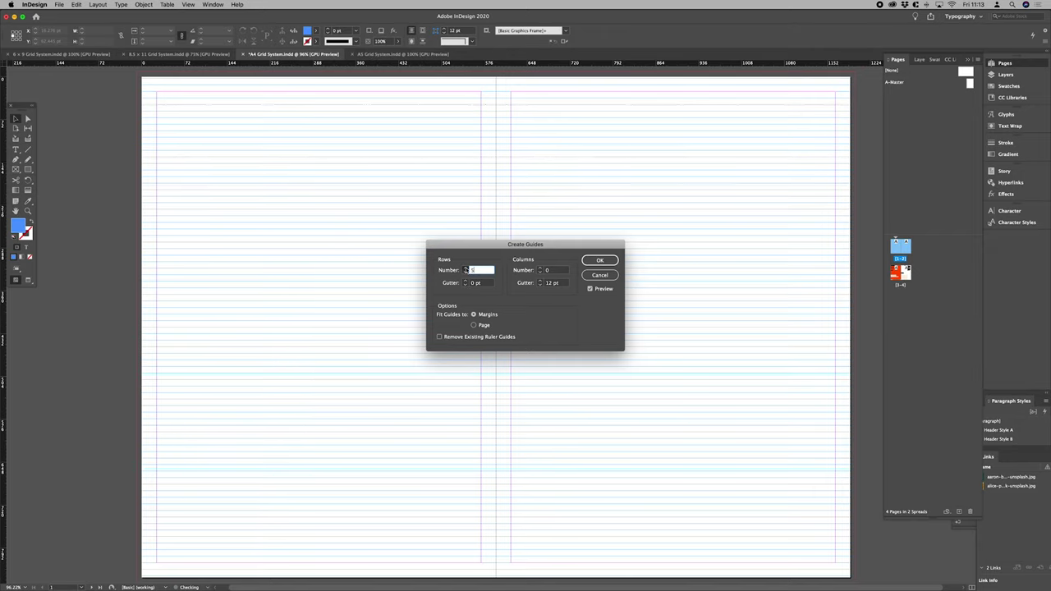
click(589, 264)
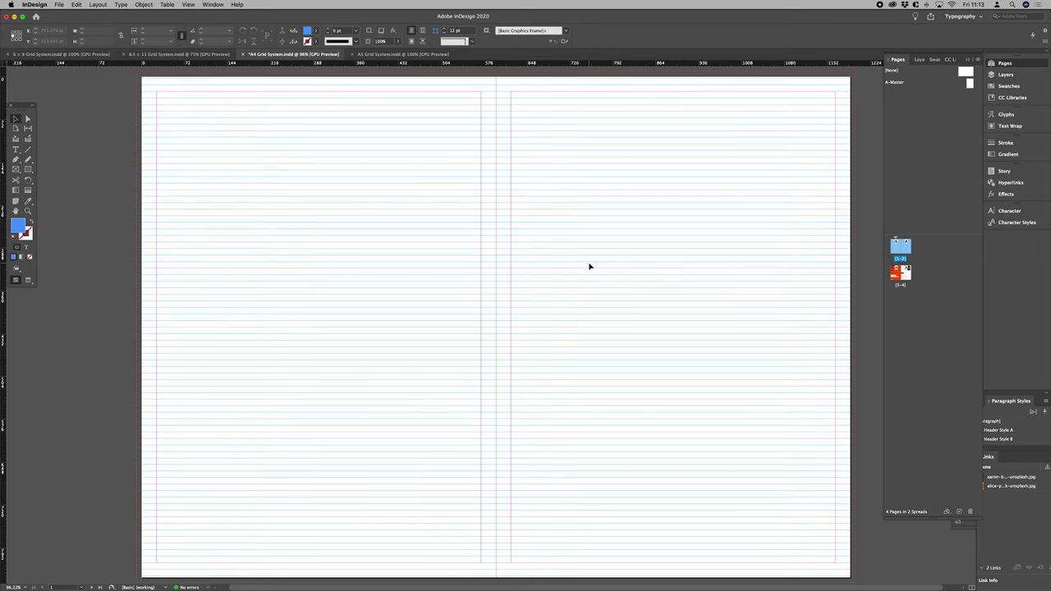
- Hide the baseline grid and review the margin and column settings of the blank spread
click(183, 5)
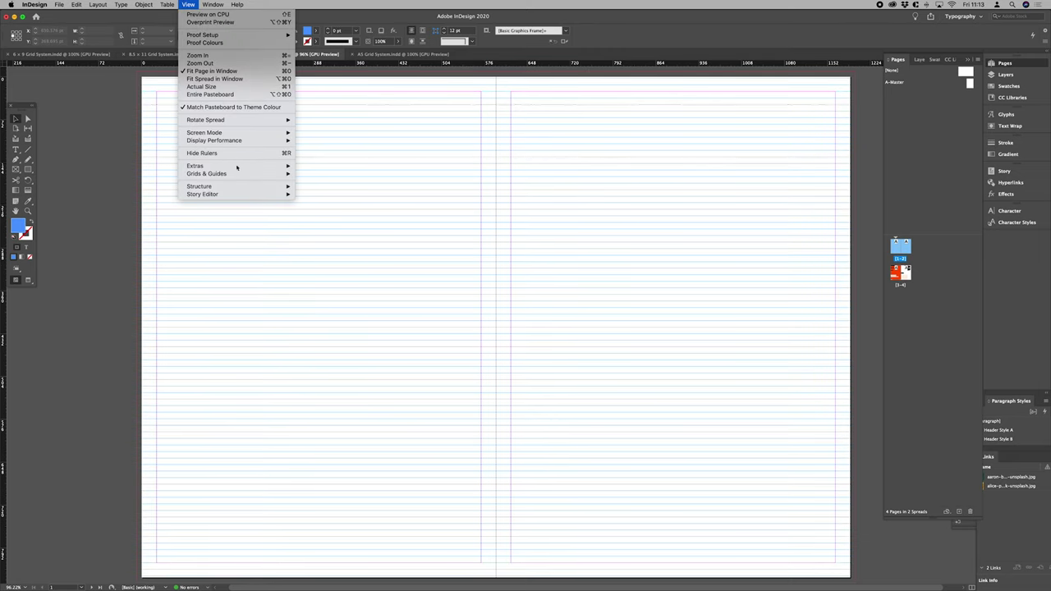
mouse_move(237, 174)
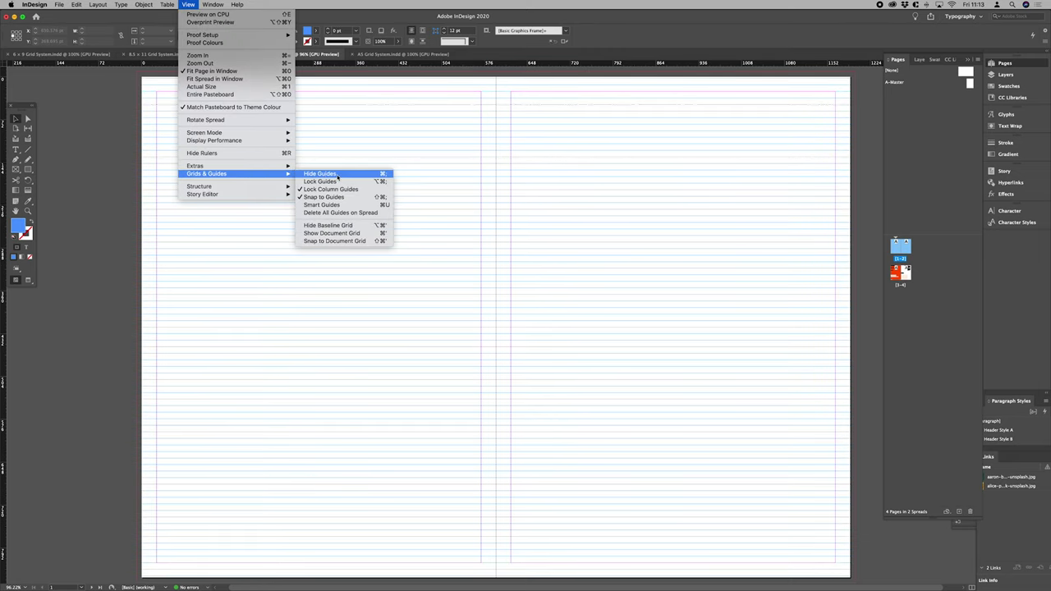
click(345, 225)
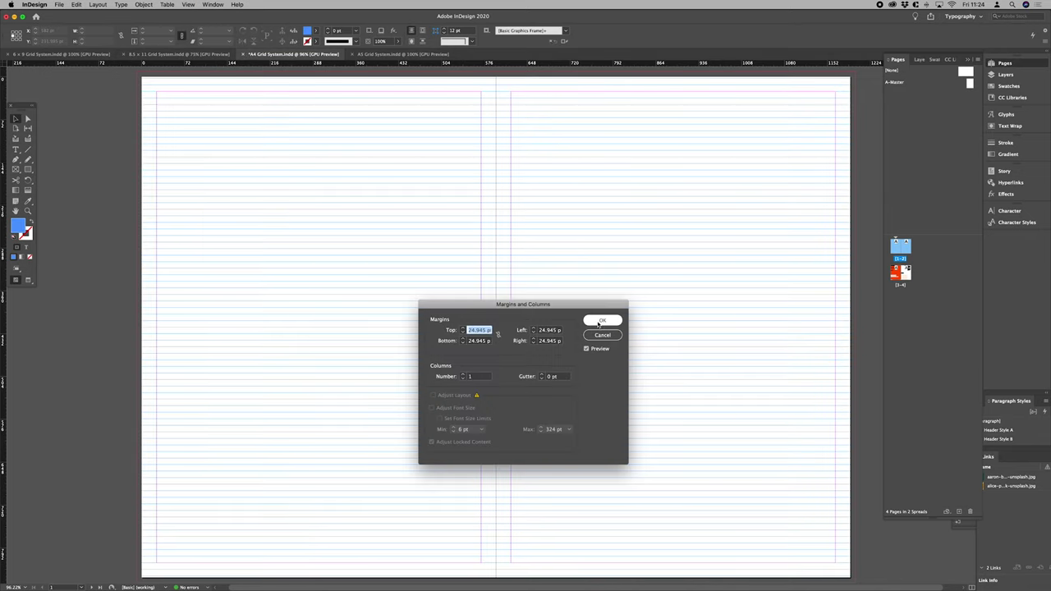
click(603, 321)
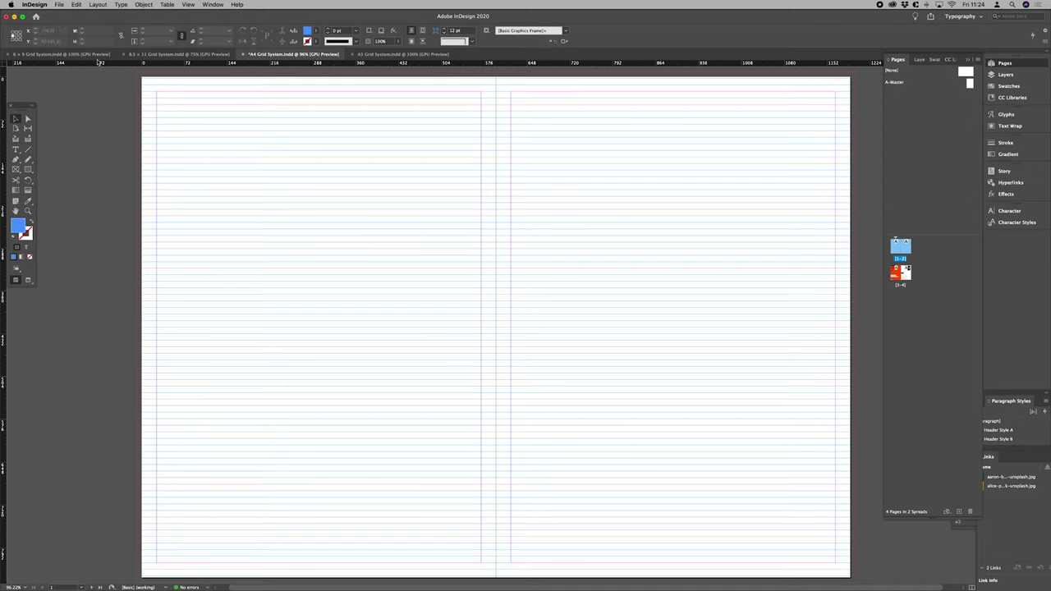
- Set the number of columns to 3 on both pages of the blank spread
click(98, 5)
click(103, 23)
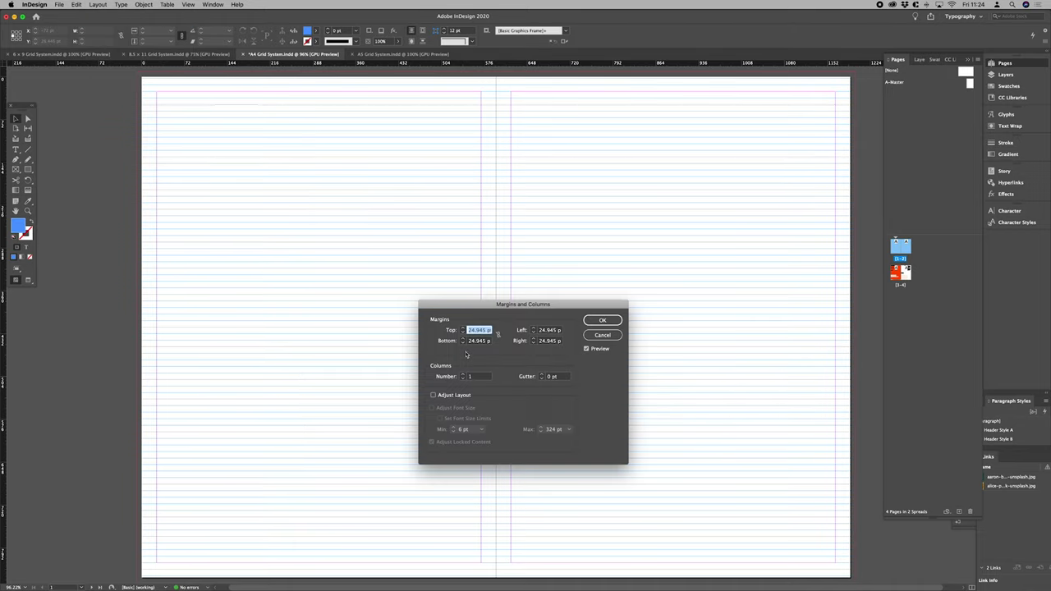
click(464, 374)
click(464, 375)
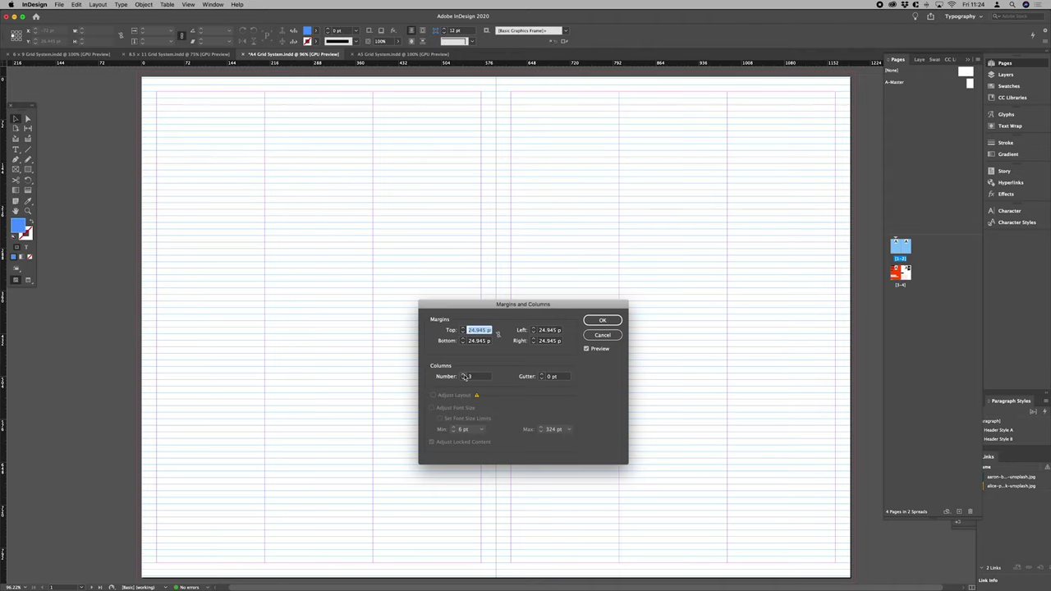
click(600, 322)
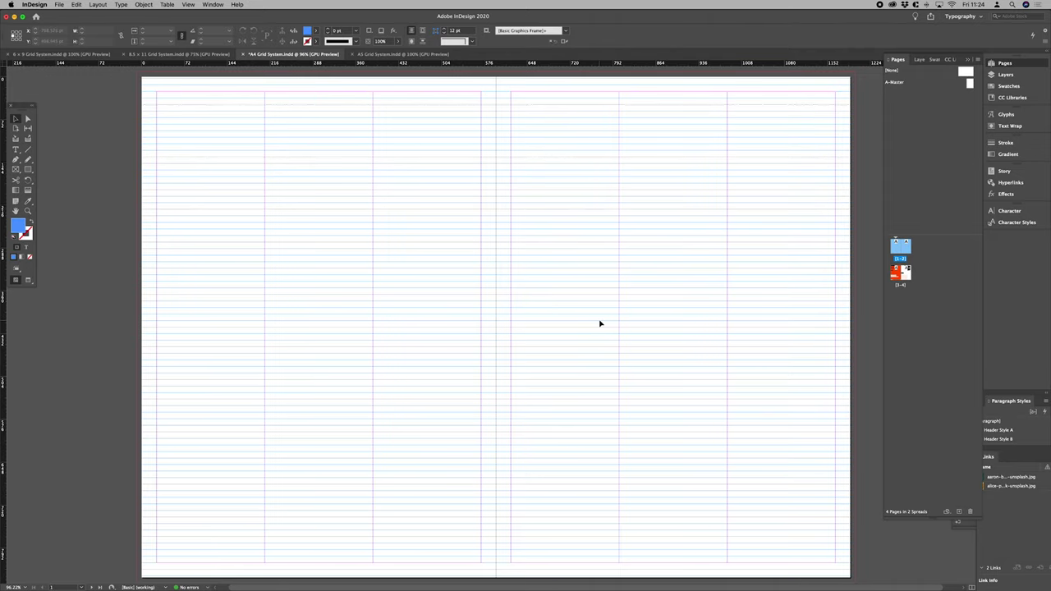
- Hide the baseline grid and view the typographic sample spread on pages 3–4 against its column and row guides
key(alt+super+apostrophe)
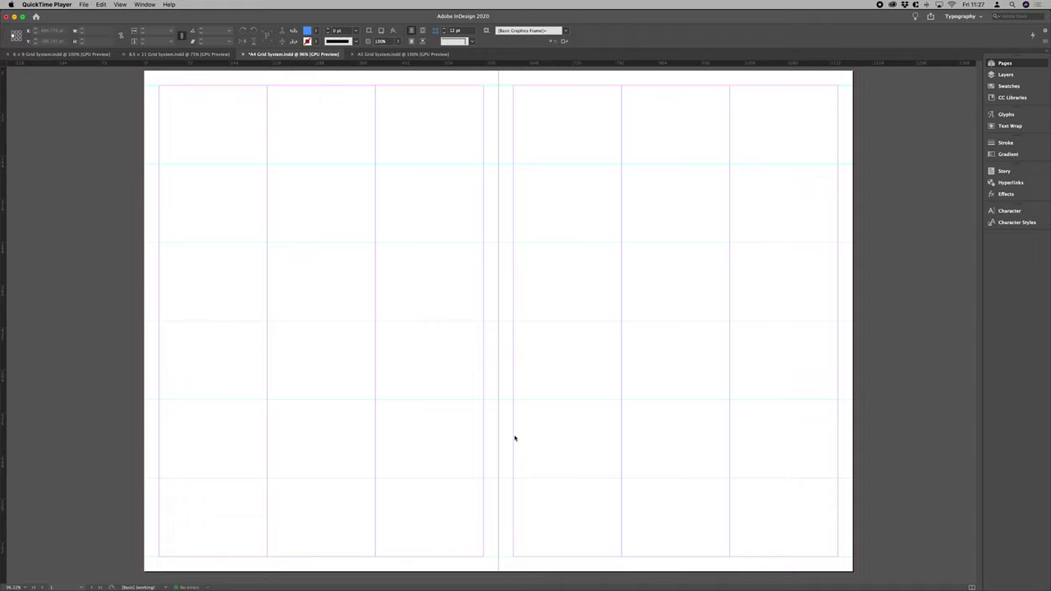
scroll(506, 426, down, 10)
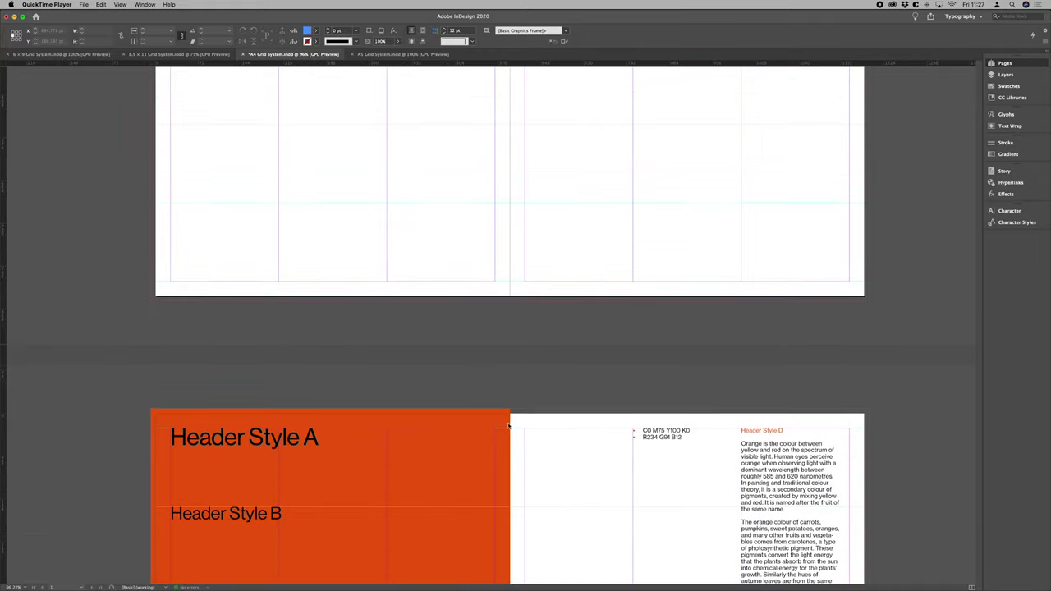
click(537, 420)
scroll(556, 492, down, 5)
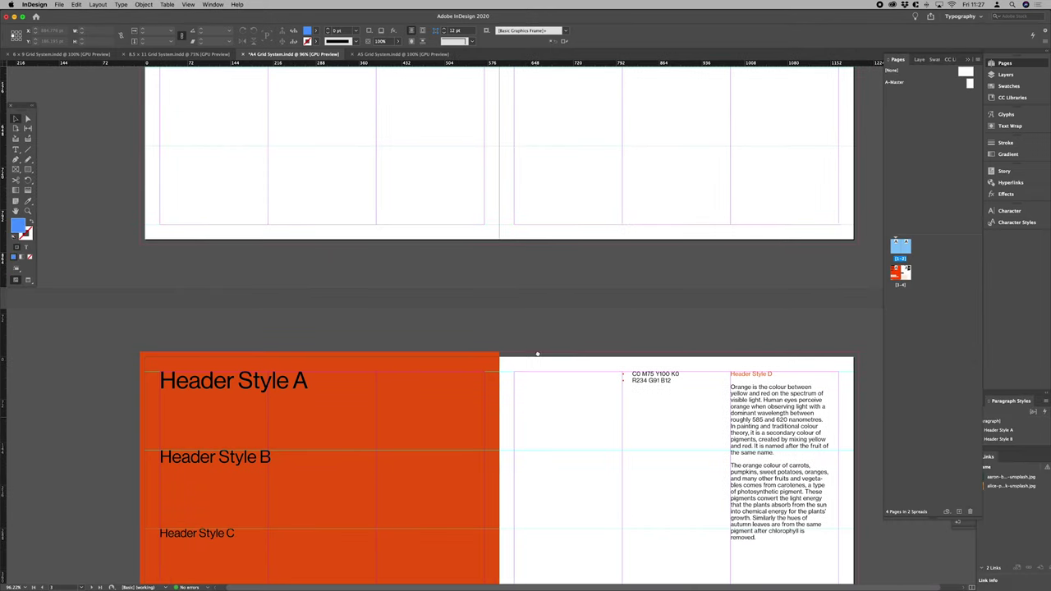
scroll(549, 459, down, 5)
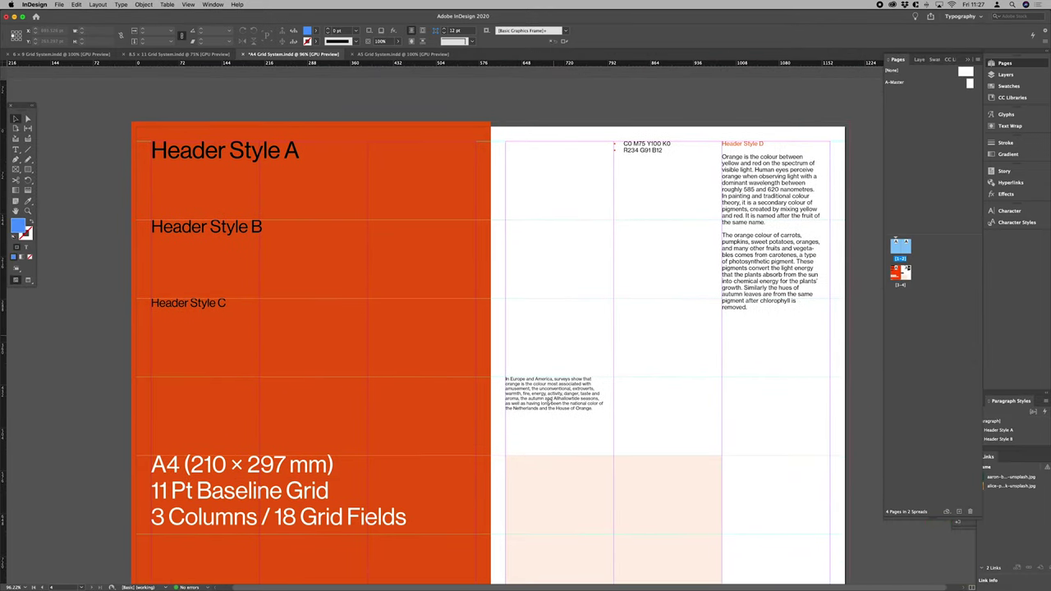
key(super+minus)
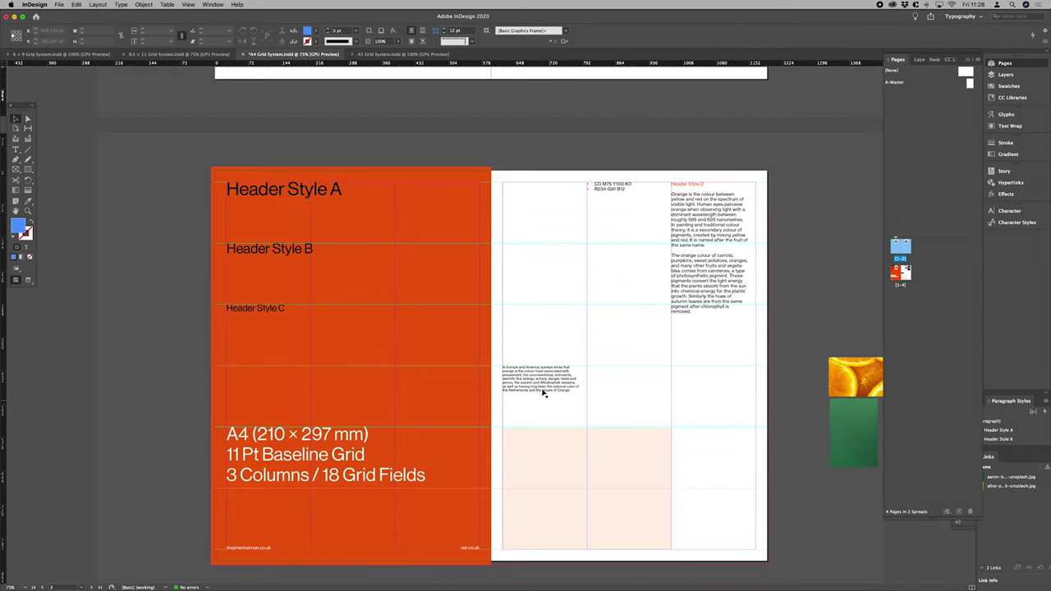
scroll(545, 391, down, 1)
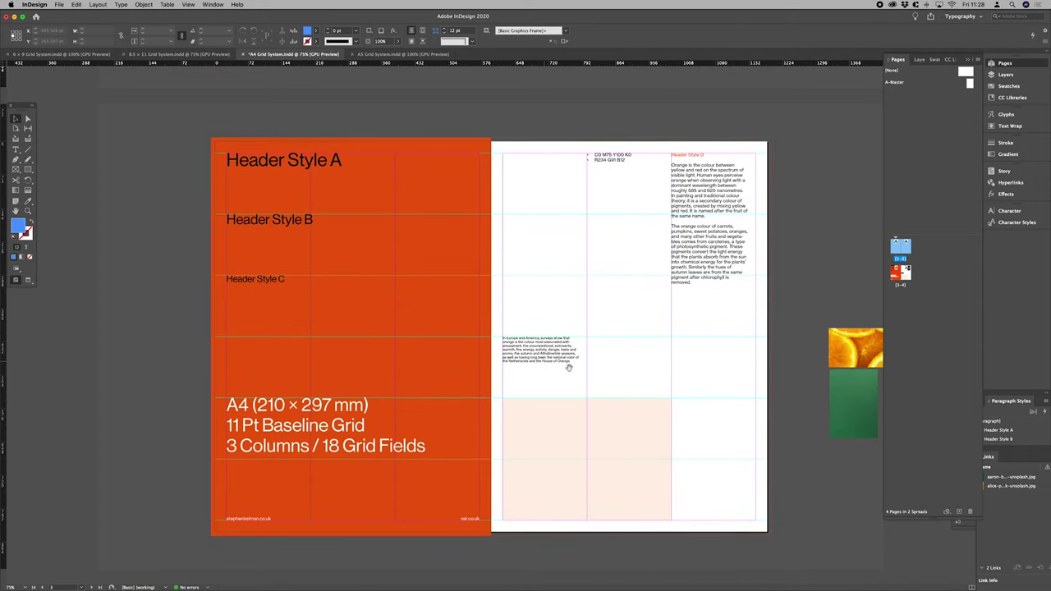
- Reset the Typography workspace and show the list of paragraph styles
click(969, 59)
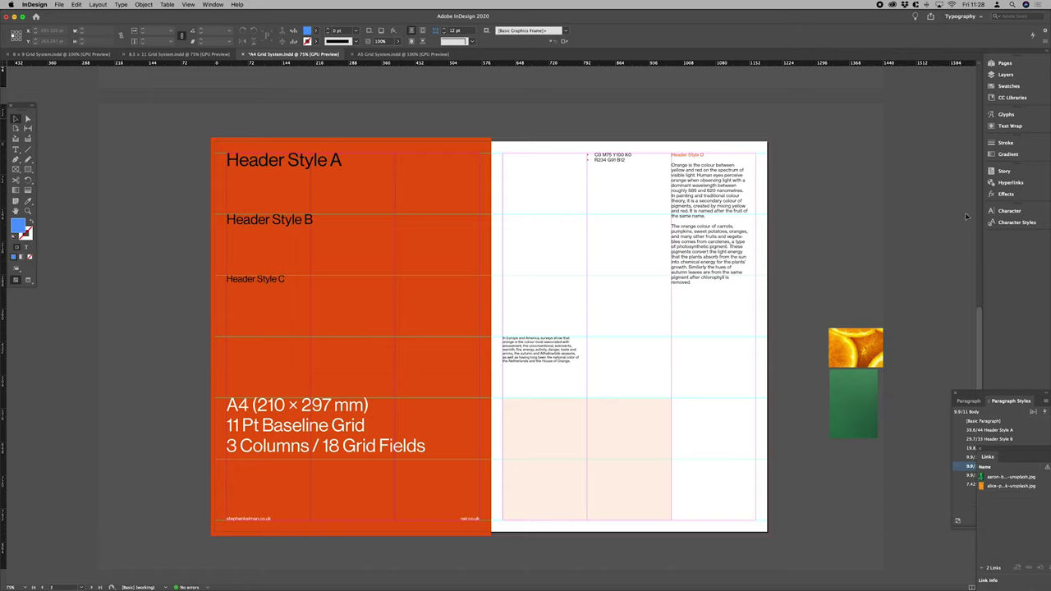
drag(982, 394, 941, 345)
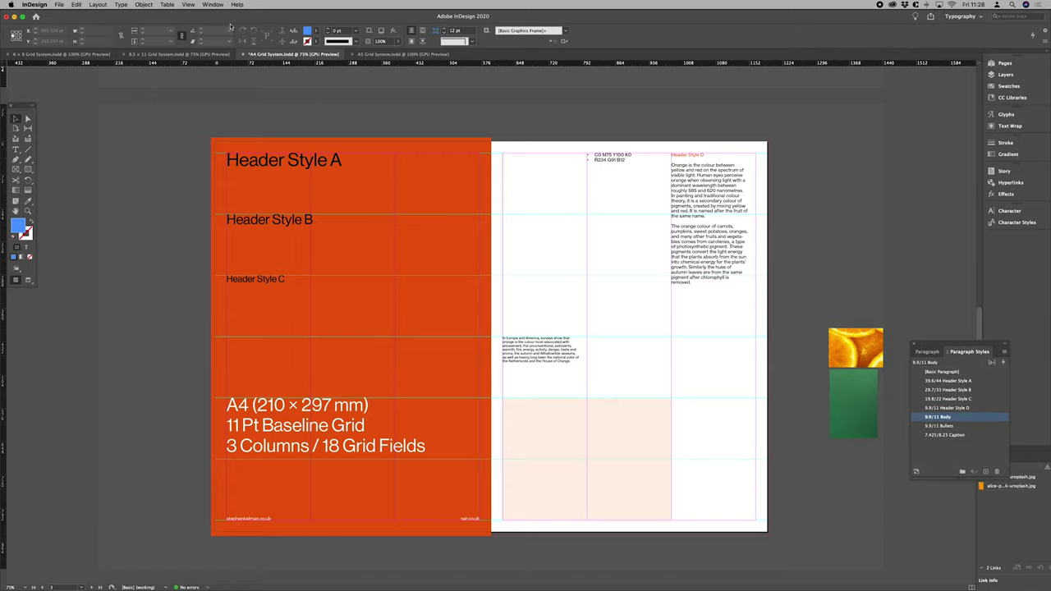
click(213, 4)
mouse_move(238, 22)
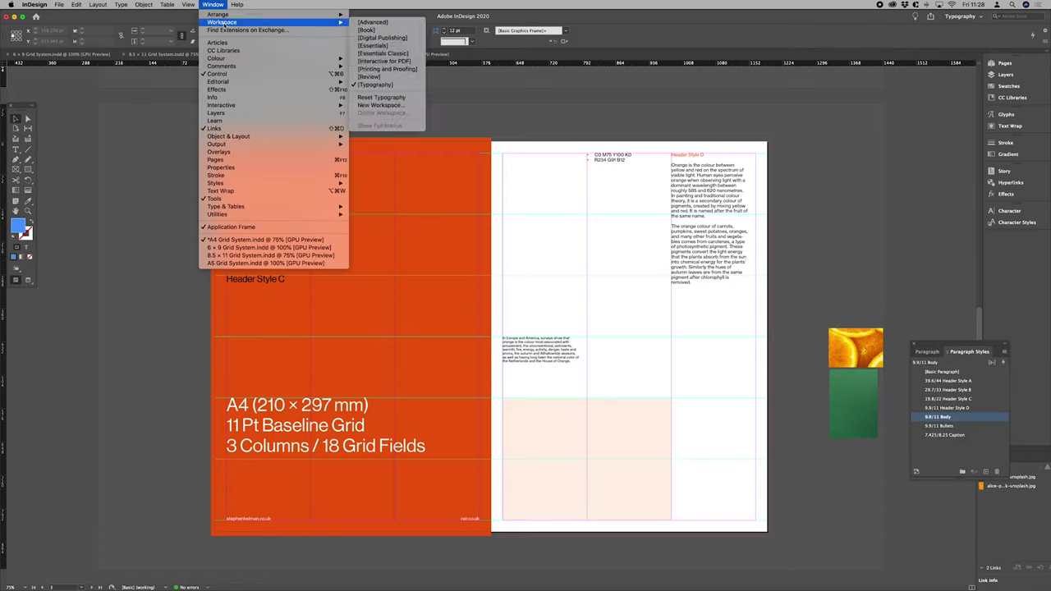
click(386, 98)
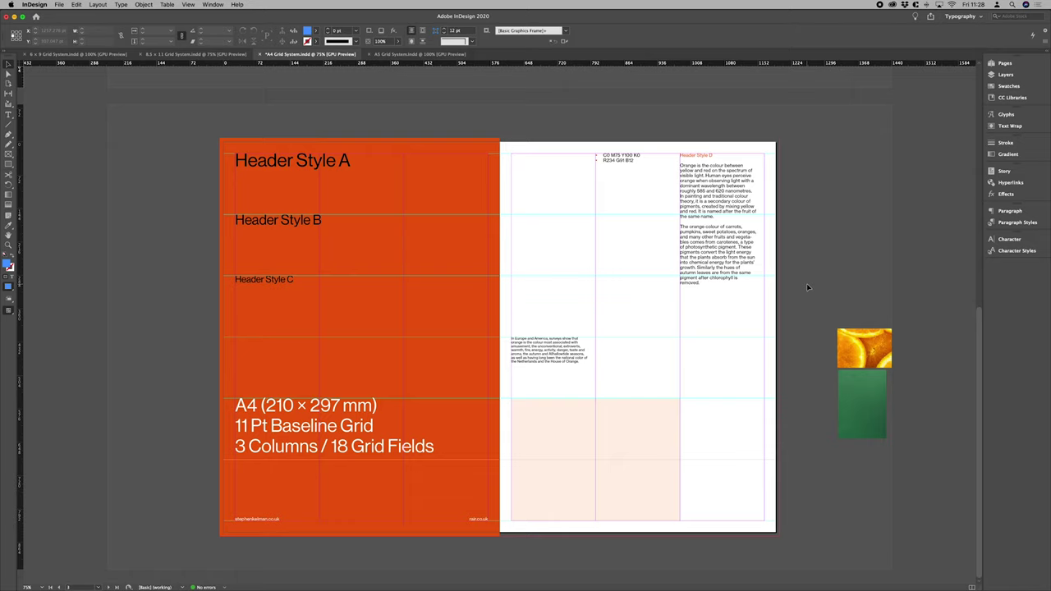
click(1015, 223)
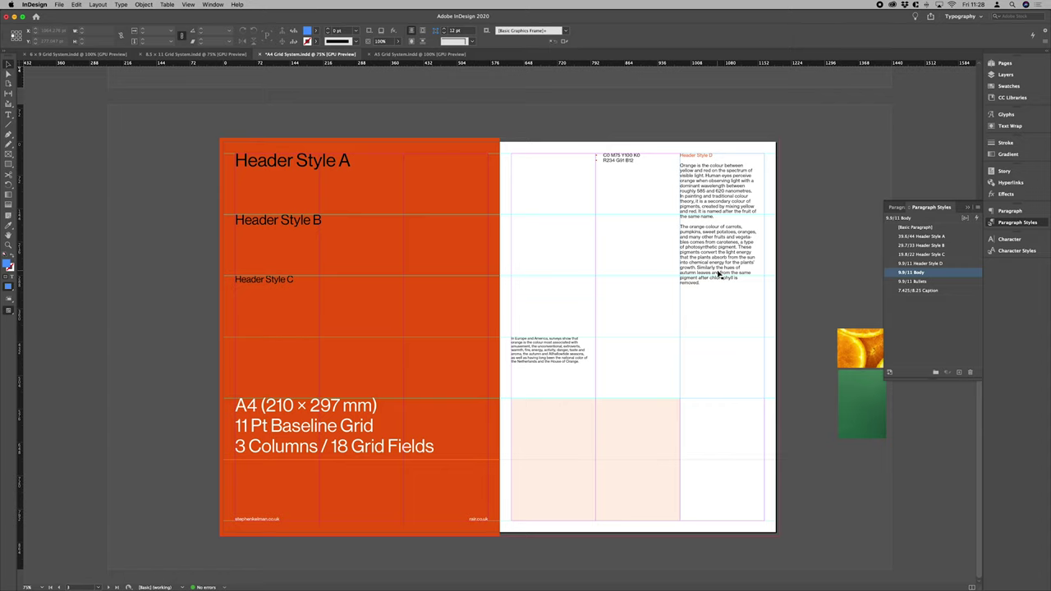
- Check the paragraph styles applied to the Header Style A heading and to the body text in the last column
double_click(344, 201)
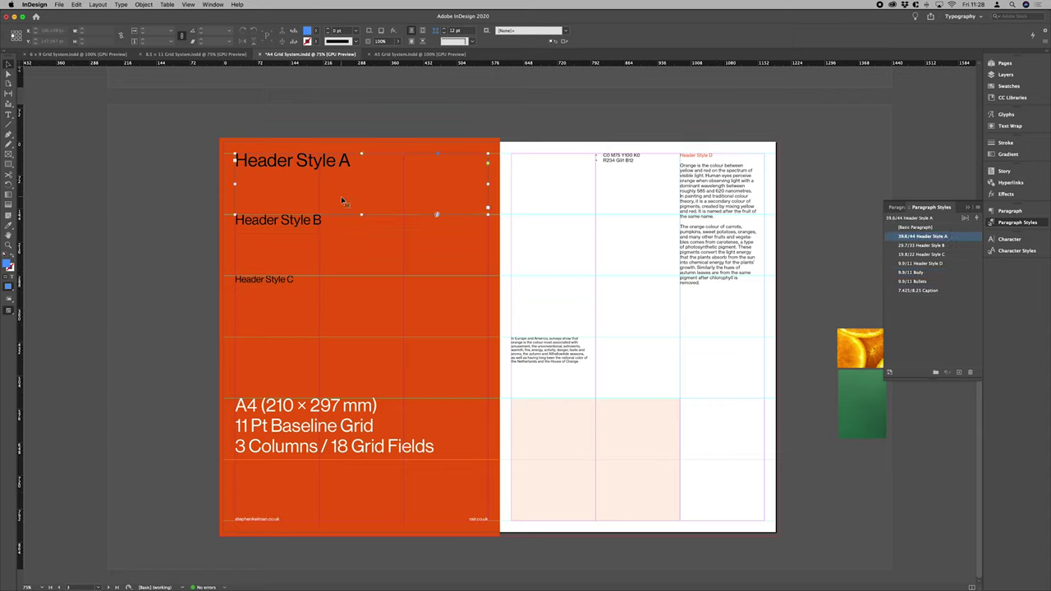
drag(298, 160, 328, 161)
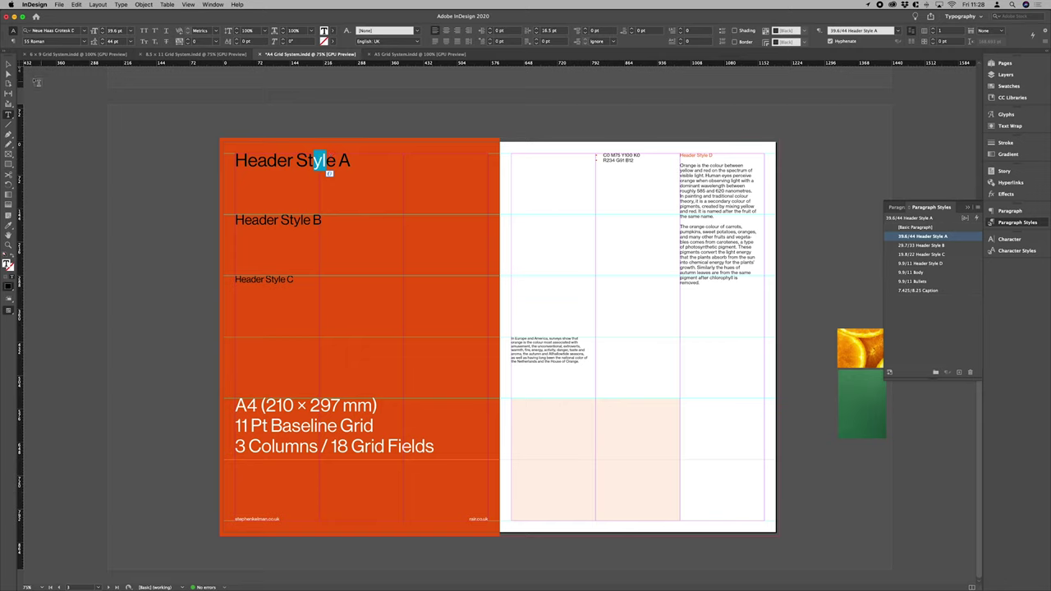
key(Escape)
click(120, 167)
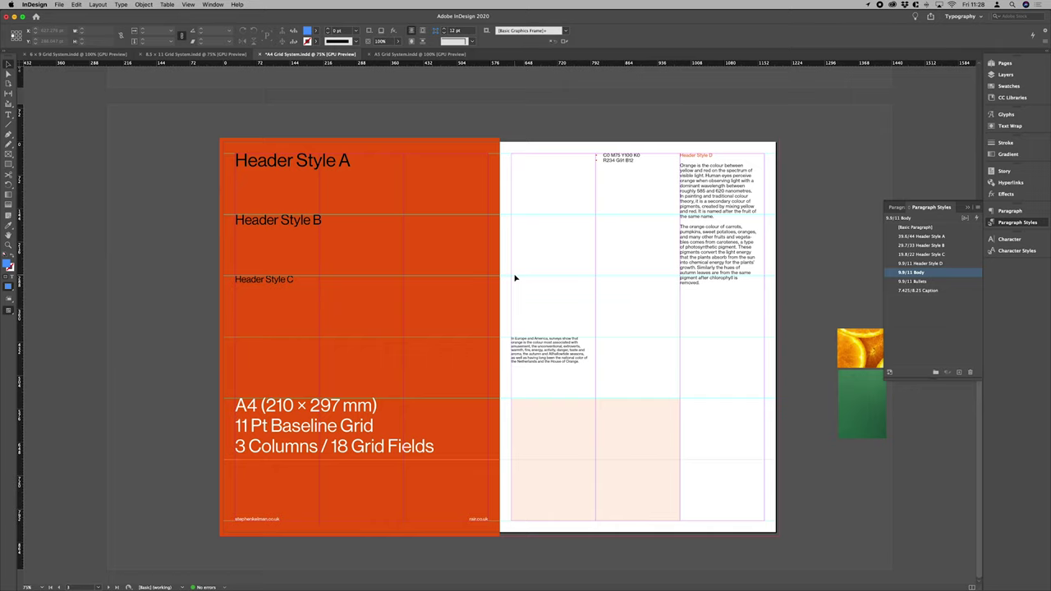
double_click(698, 231)
drag(698, 230, 709, 272)
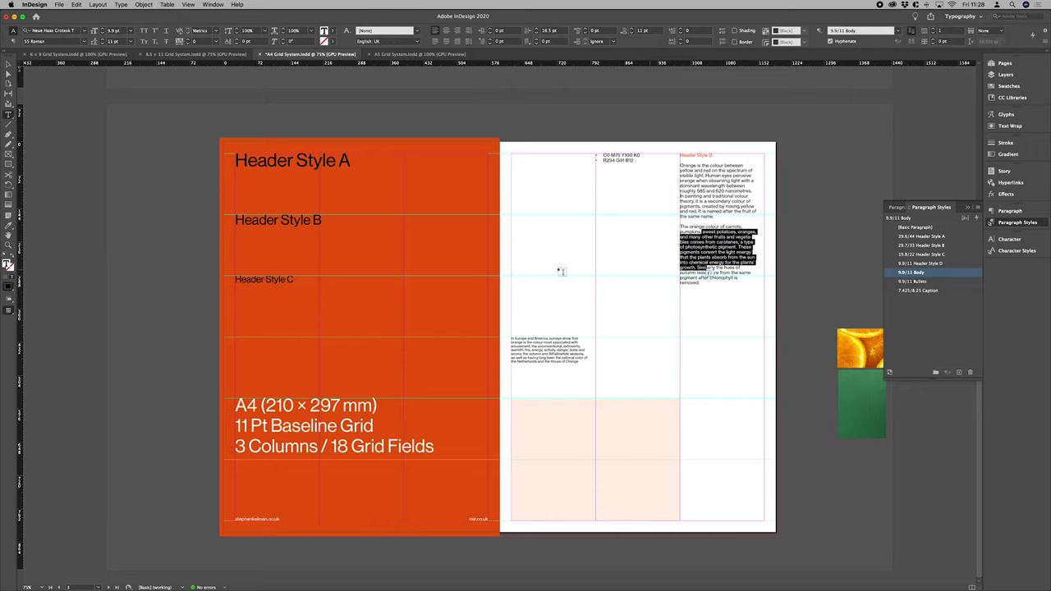
click(8, 64)
click(138, 180)
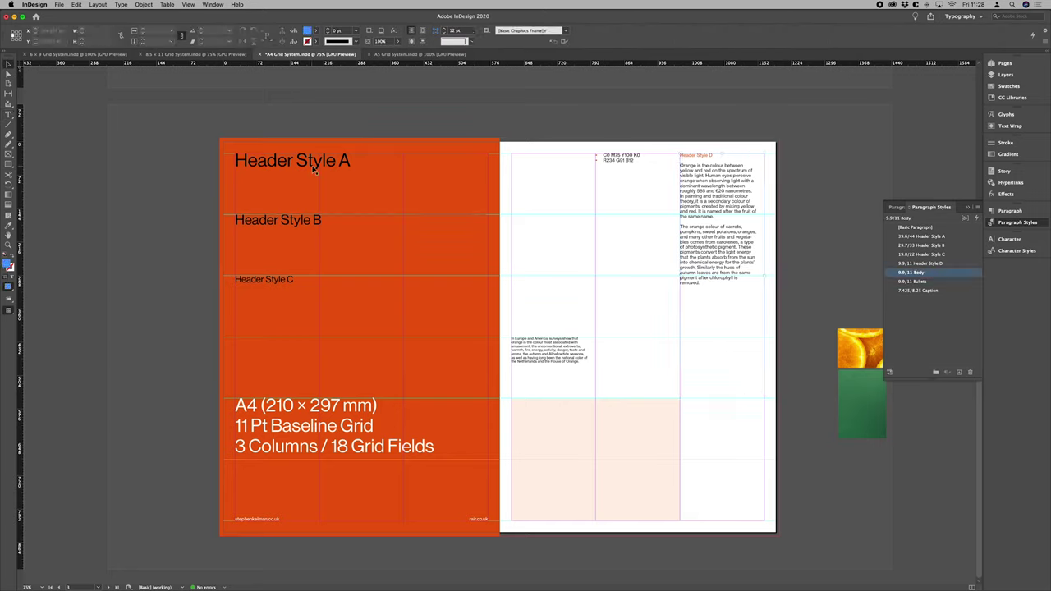
- Inspect the basic character formats of the paragraph style used by the Header Style A heading, leaving its options unchanged
double_click(277, 161)
drag(278, 162, 336, 163)
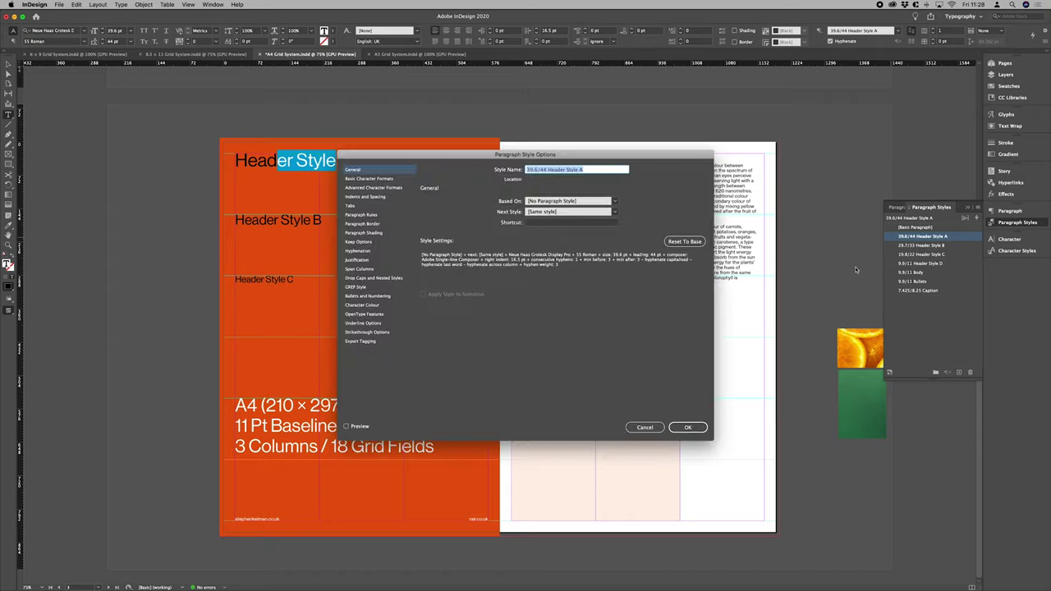
click(395, 179)
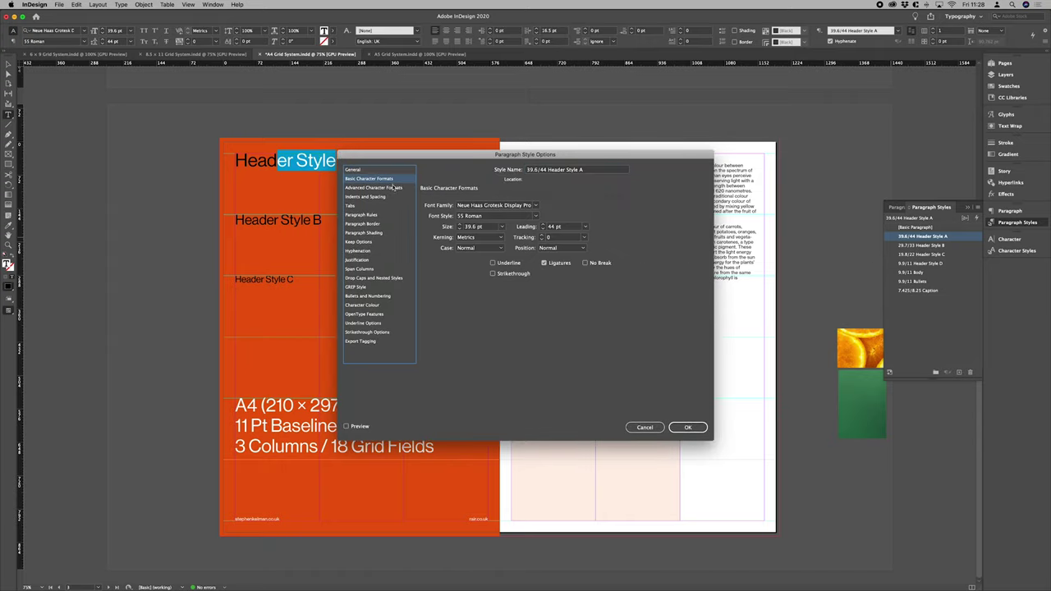
click(645, 427)
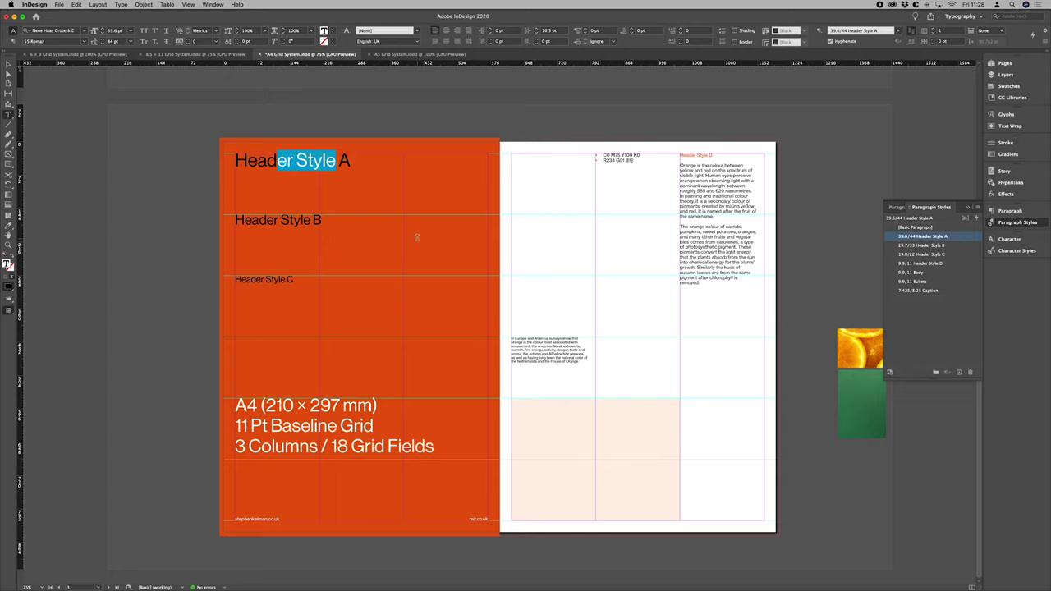
- Check the paragraph styles applied to the Header Style B and Header Style C headings and to the small caption text
double_click(295, 220)
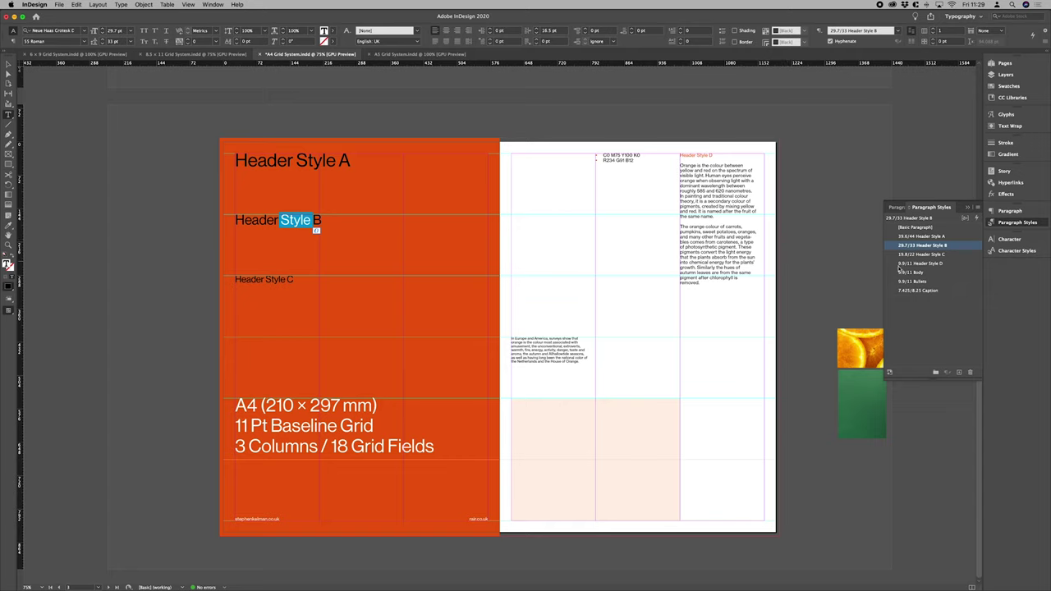
drag(279, 280, 288, 280)
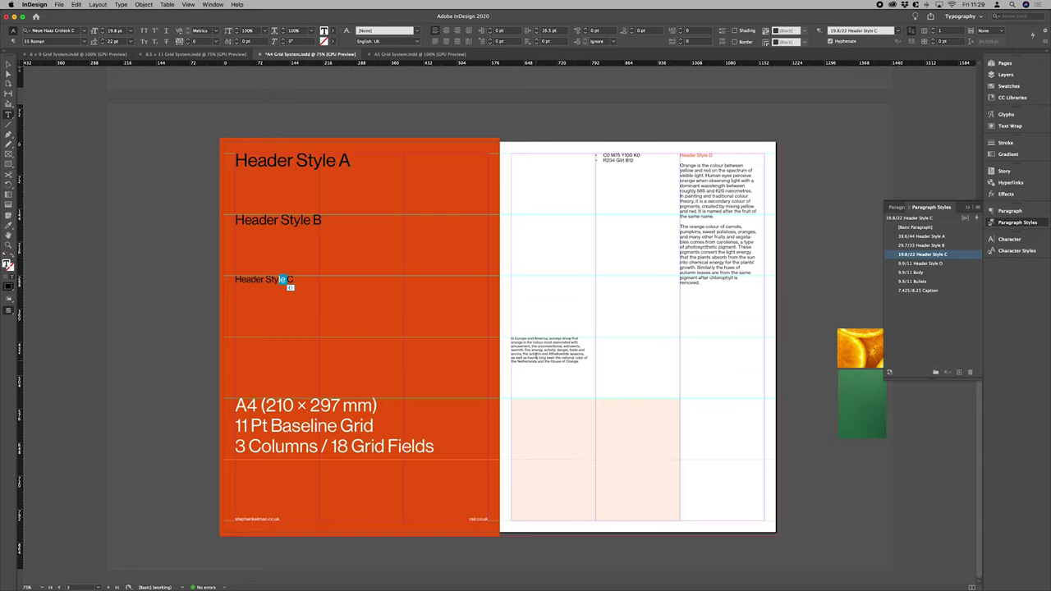
drag(542, 342, 553, 366)
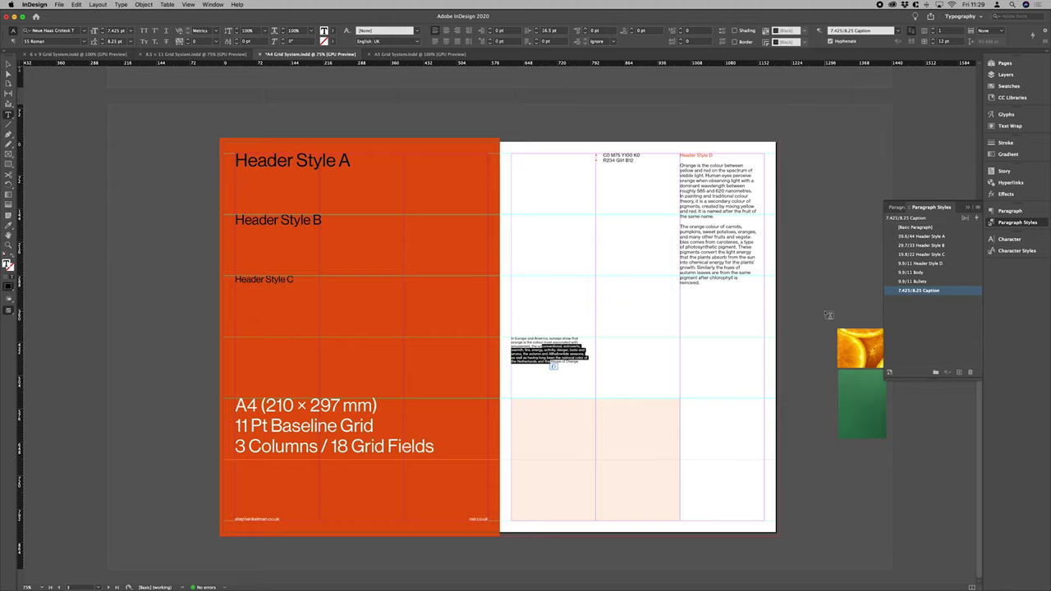
key(Escape)
click(130, 170)
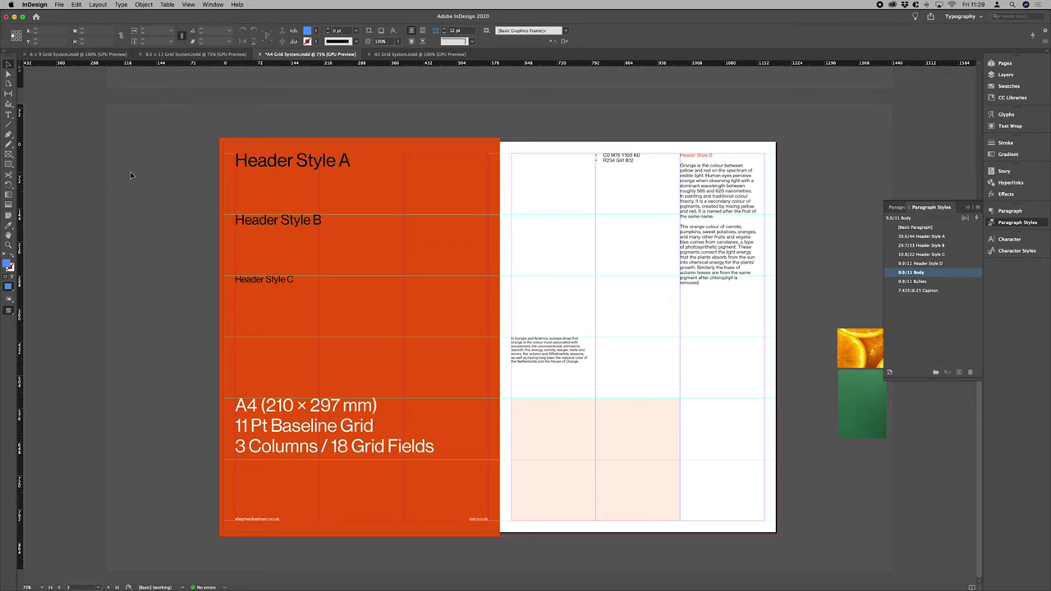
- Examine how the body text and Header Style D align with the displayed baseline grid, and hide the grid again
key(alt+super+apostrophe)
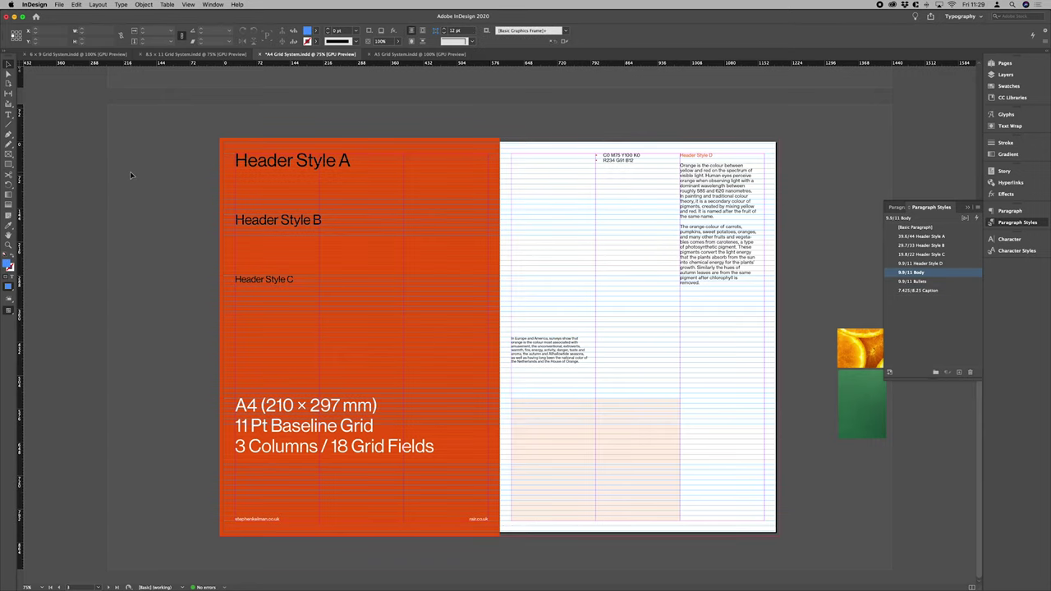
key(z)
click(659, 235)
click(660, 238)
scroll(654, 299, down, 3)
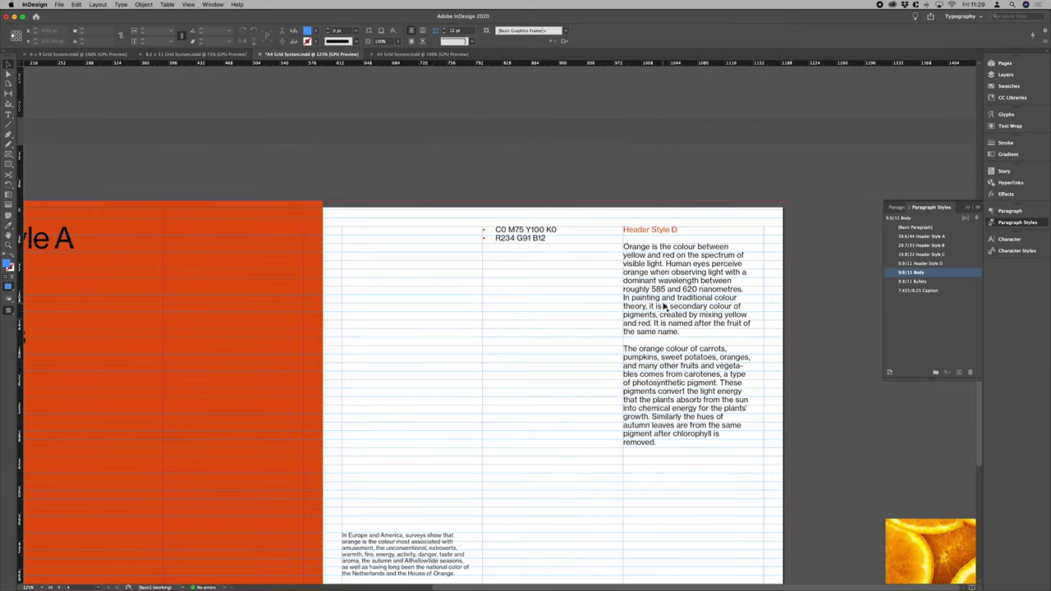
click(666, 307)
click(681, 162)
key(super+equal)
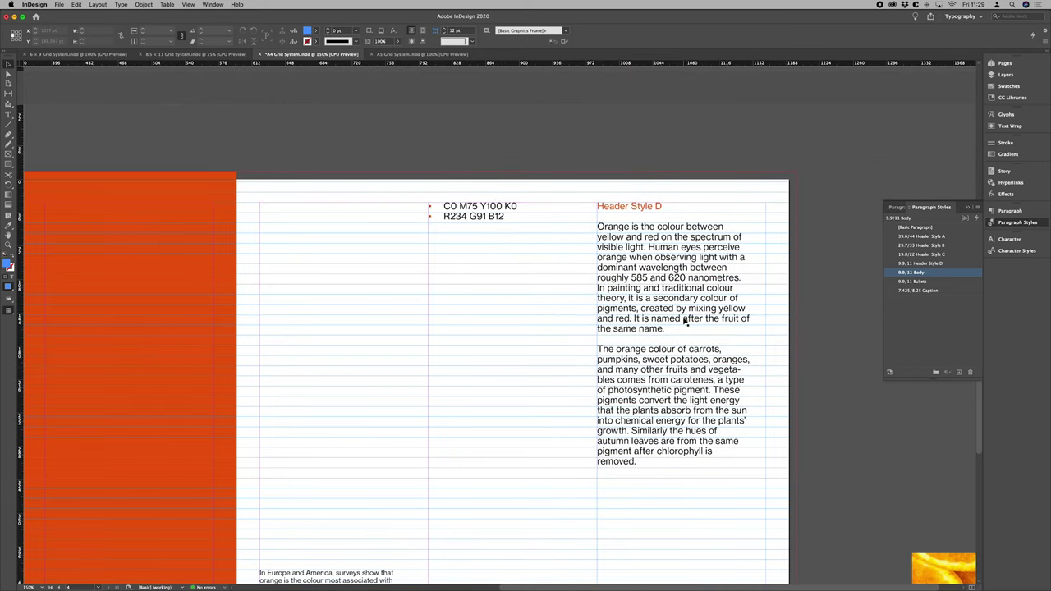
key(super+alt+0)
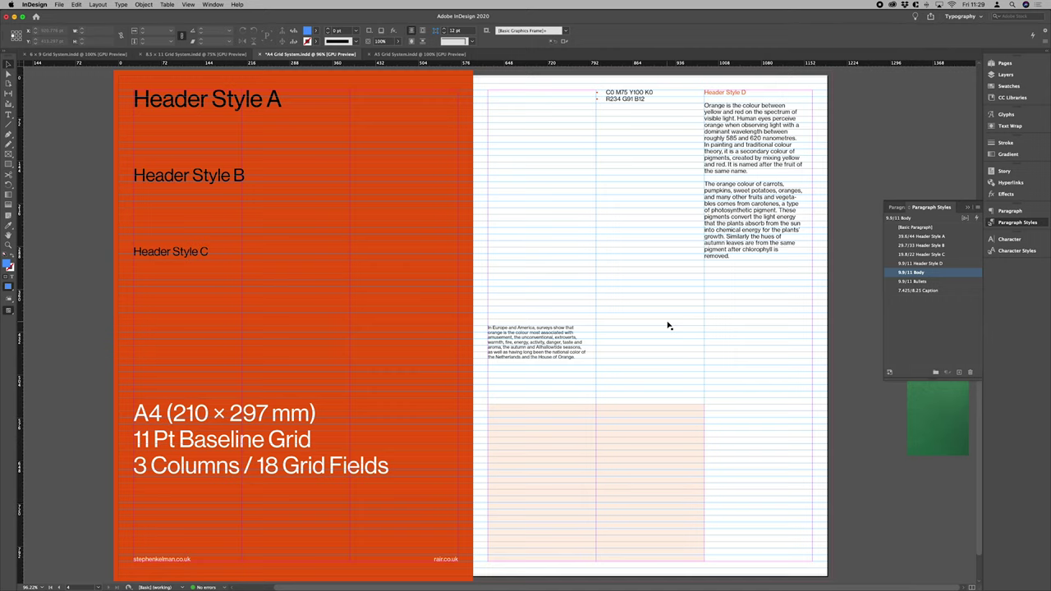
key(super+alt+apostrophe)
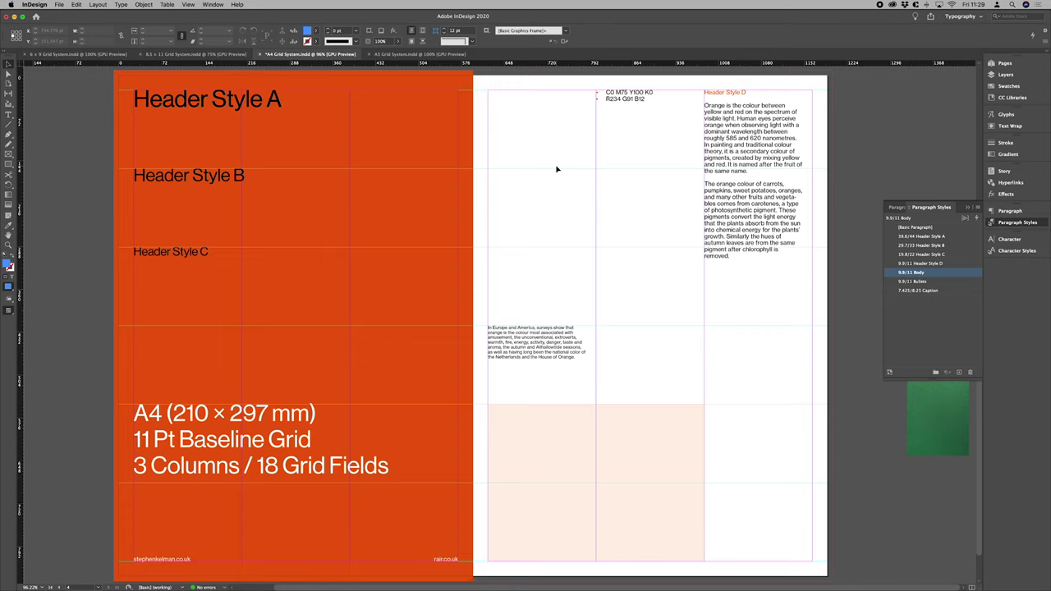
- Set the 9.9/11 Body paragraph style of the last-column text to align all lines to the baseline grid
key(t)
click(777, 157)
drag(739, 138, 761, 199)
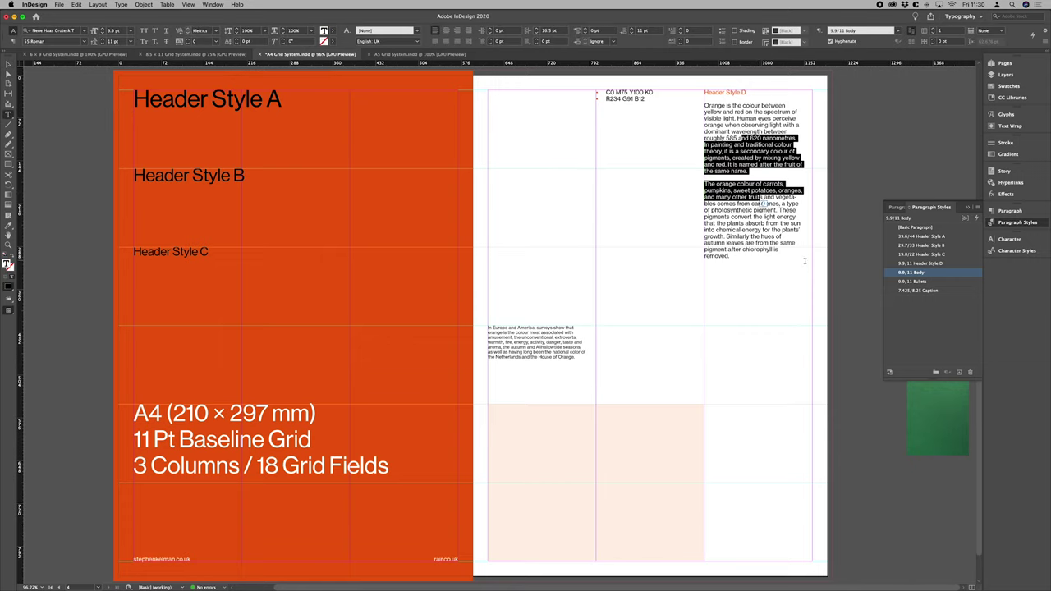
double_click(890, 273)
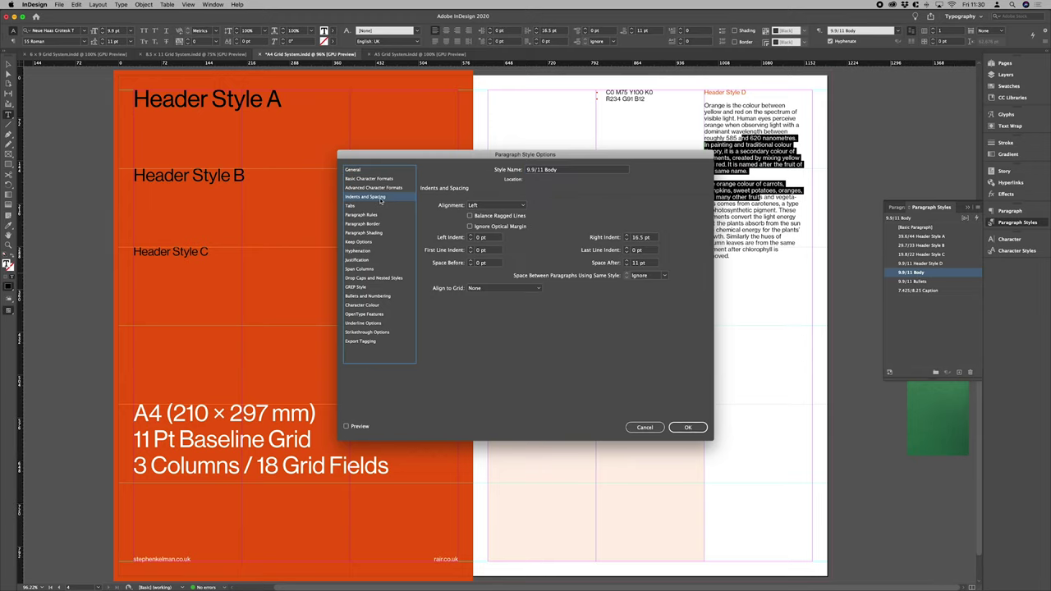
click(491, 292)
click(491, 305)
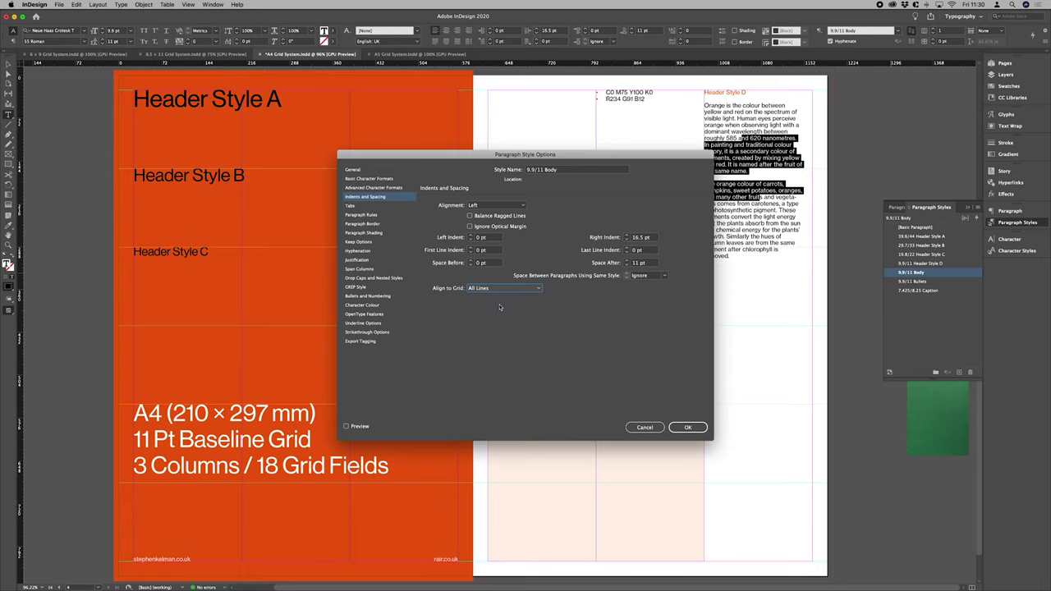
click(687, 427)
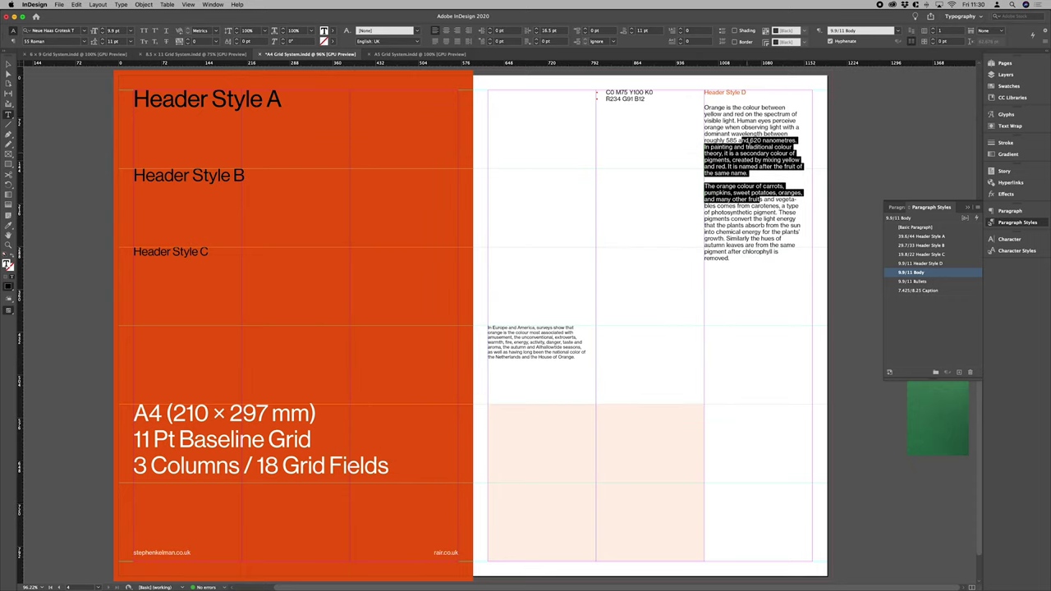
- View the spread in preview mode with the layout guides hidden, and undo the body style's Align to Grid change
key(Escape)
click(554, 246)
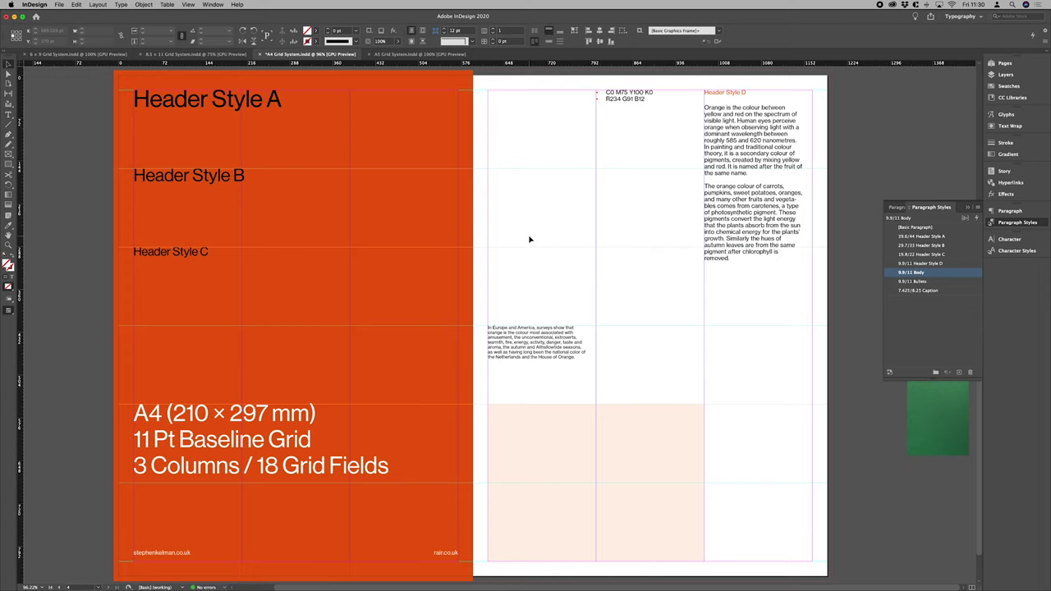
key(w)
key(w)
key(super+alt+apostrophe)
key(w)
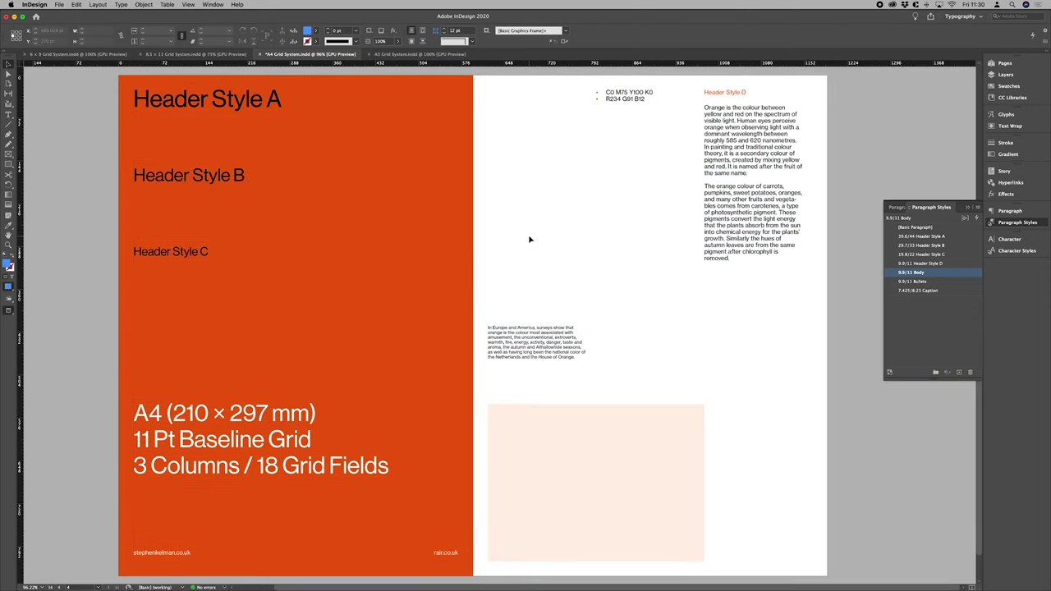
key(super+z)
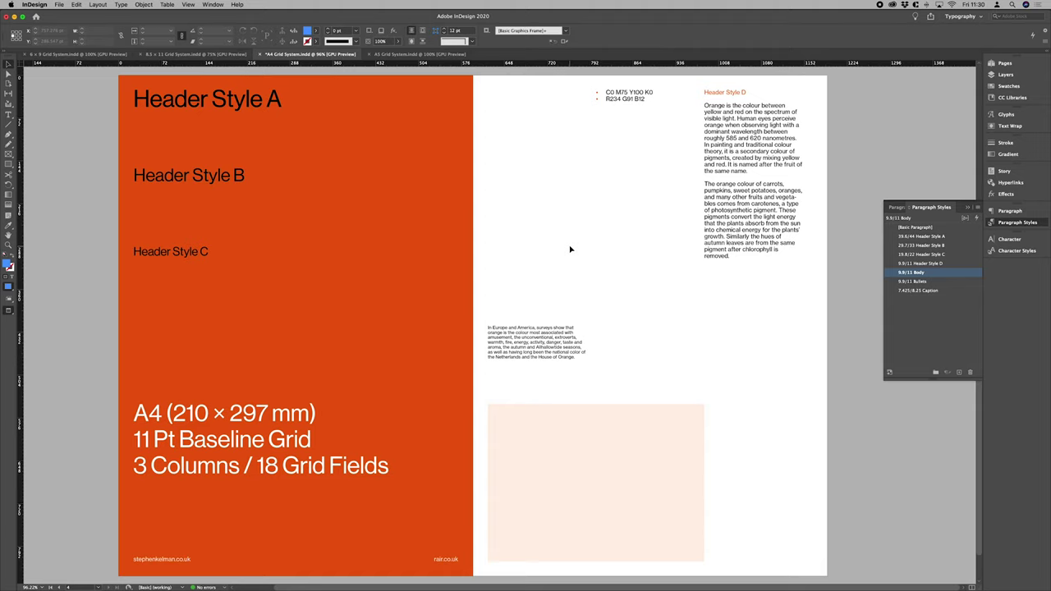
- Inspect the general settings of the 9.9/11 Body paragraph style used by the last-column text, leaving its options unchanged
double_click(744, 158)
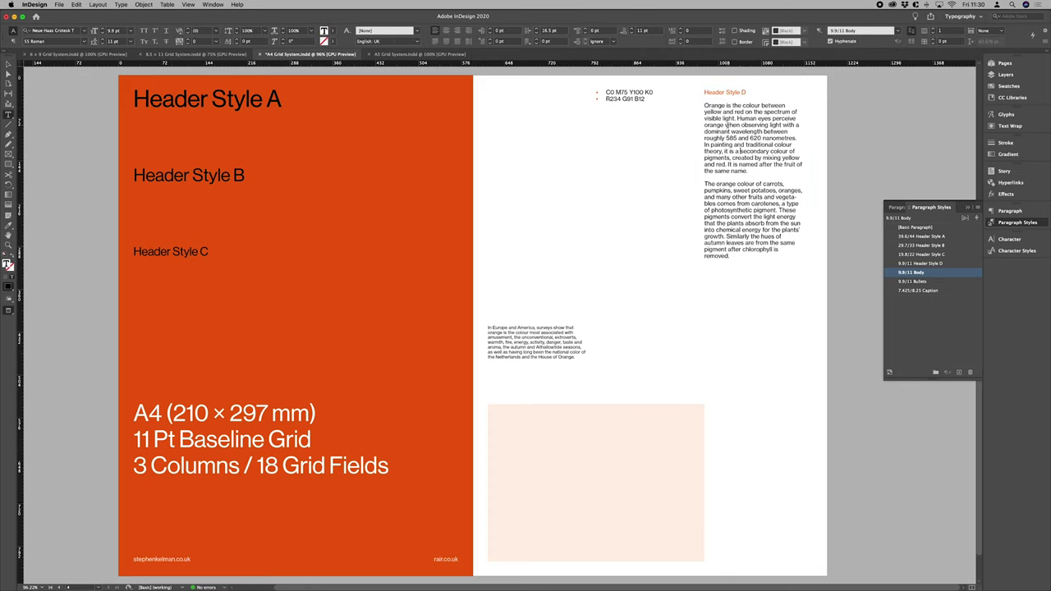
drag(726, 125, 734, 210)
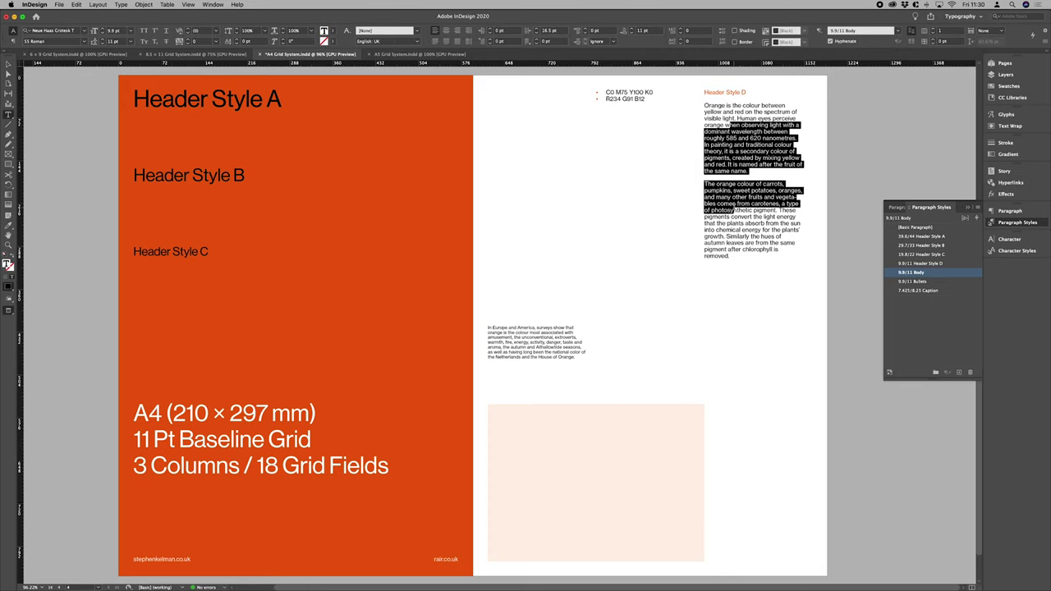
double_click(912, 272)
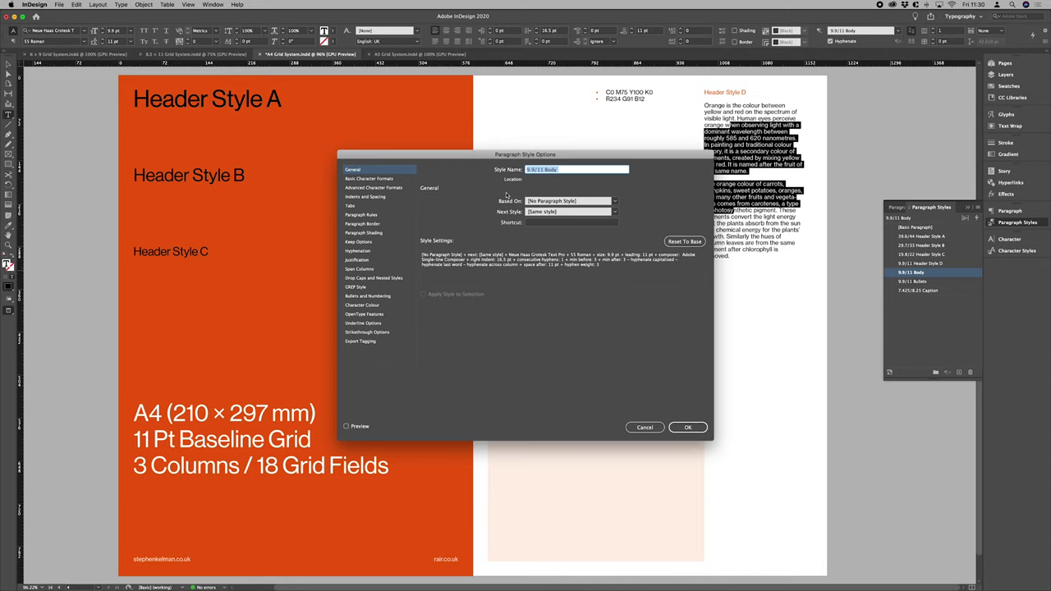
click(688, 427)
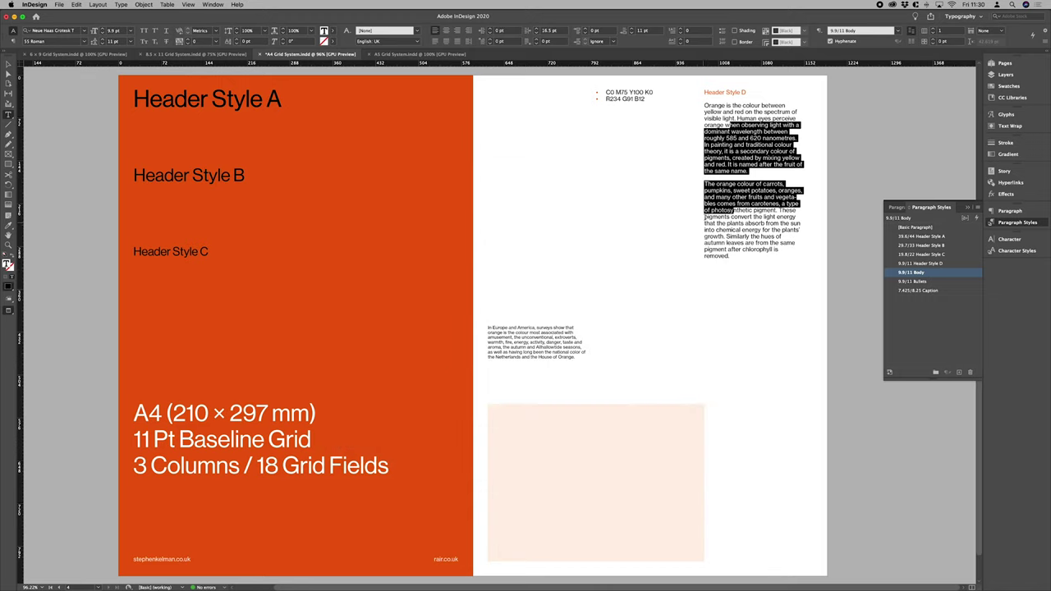
drag(722, 158, 728, 189)
- Check the paragraph style of the Header Style A heading, and return to normal view with the baseline grid hidden
drag(201, 101, 263, 100)
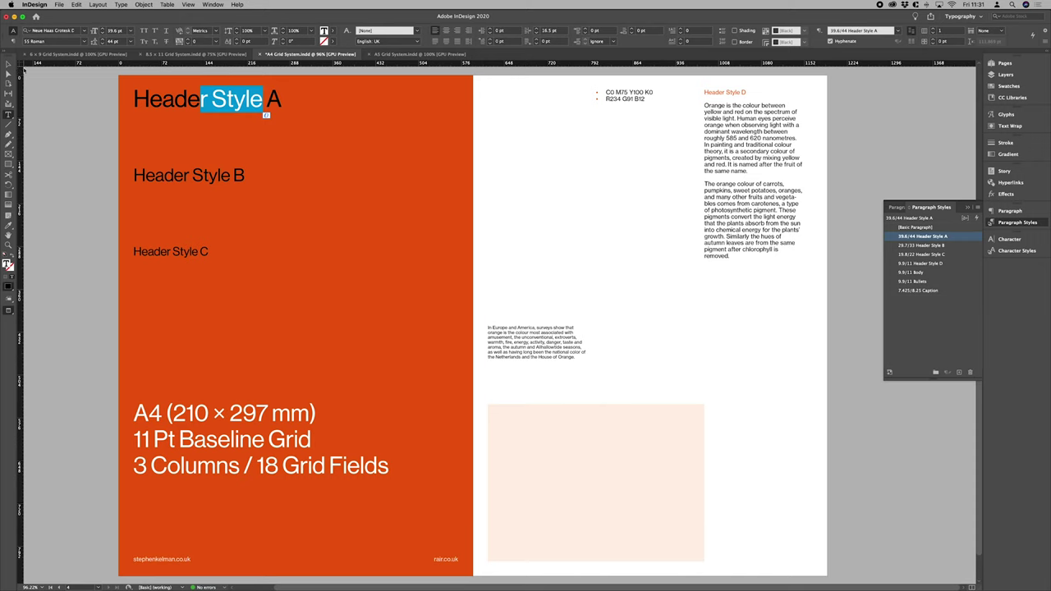
key(Escape)
click(91, 182)
key(w)
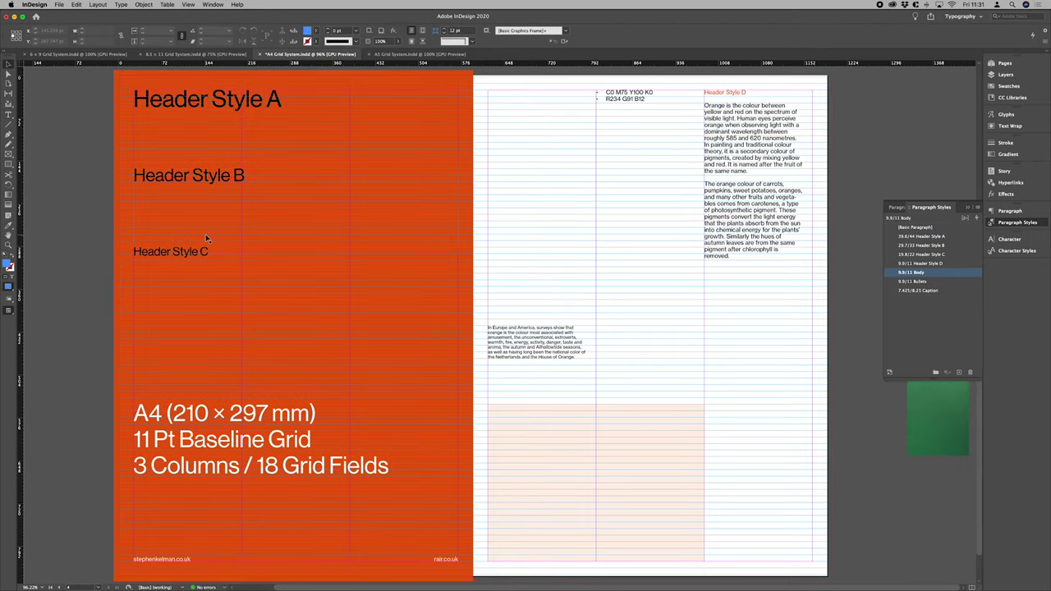
key(super+alt+apostrophe)
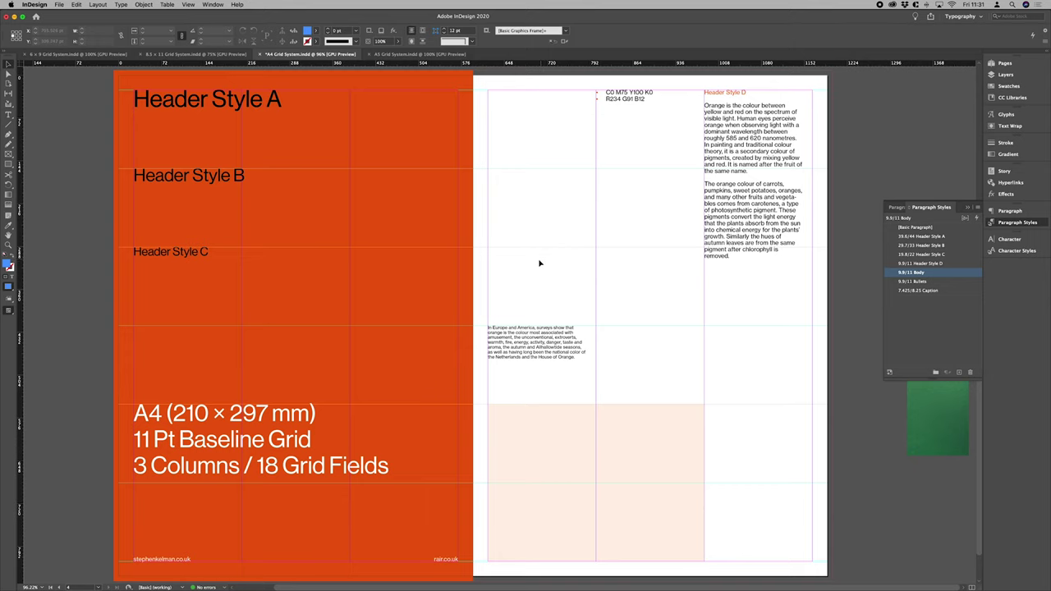
- Set the column gutter of the spread's three-column layout to 16.5 pt
scroll(541, 265, left, 1)
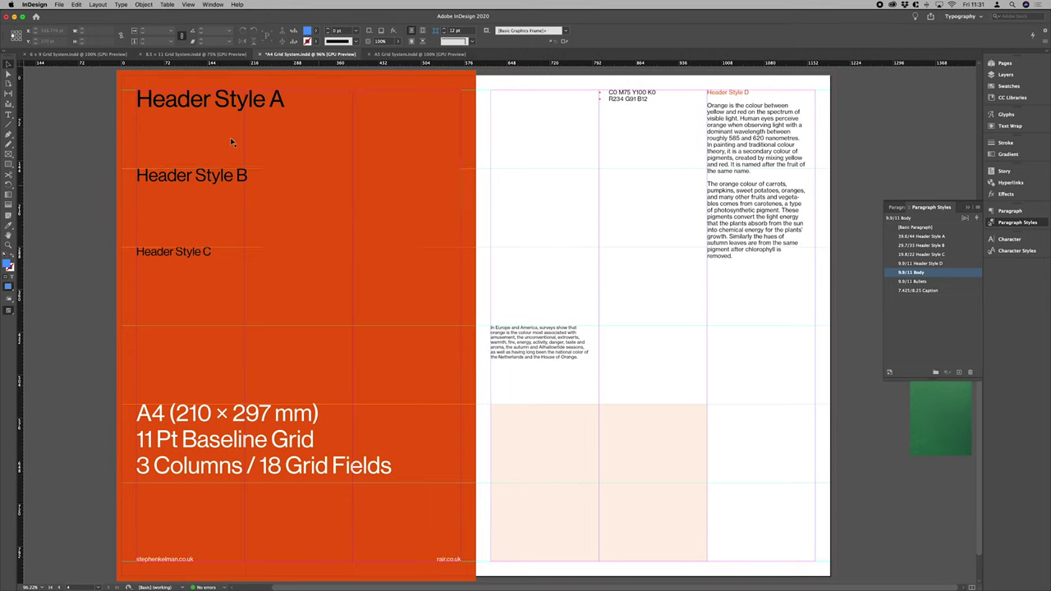
click(97, 4)
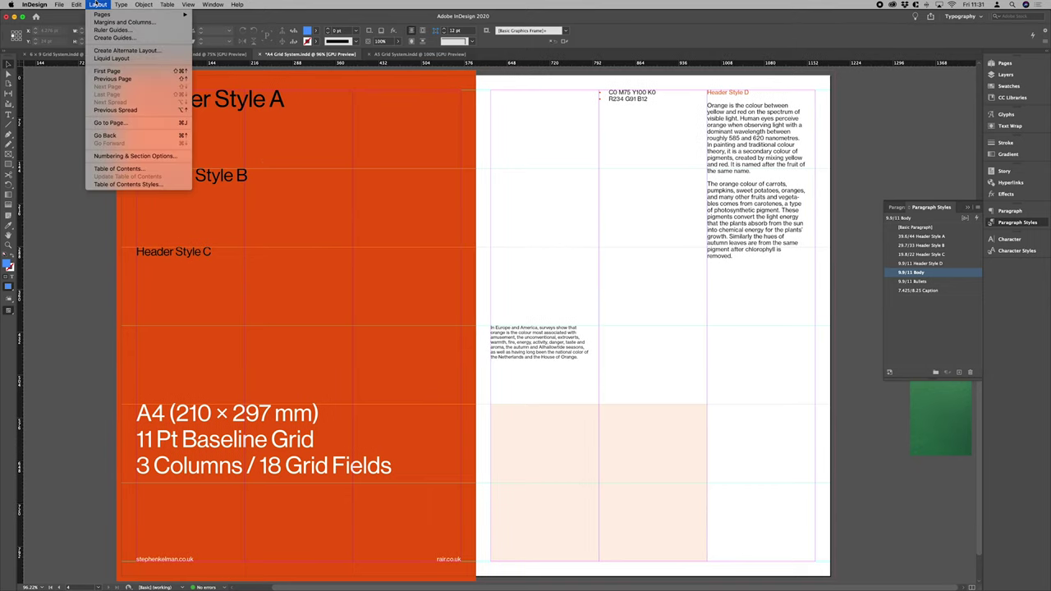
click(115, 23)
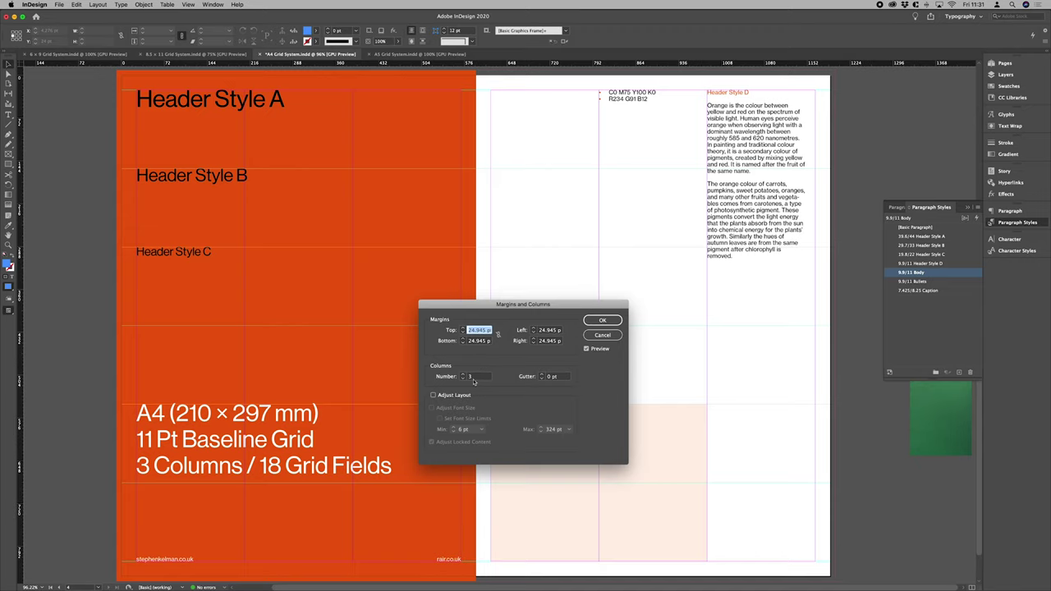
double_click(551, 376)
text(1p6.5)
click(606, 321)
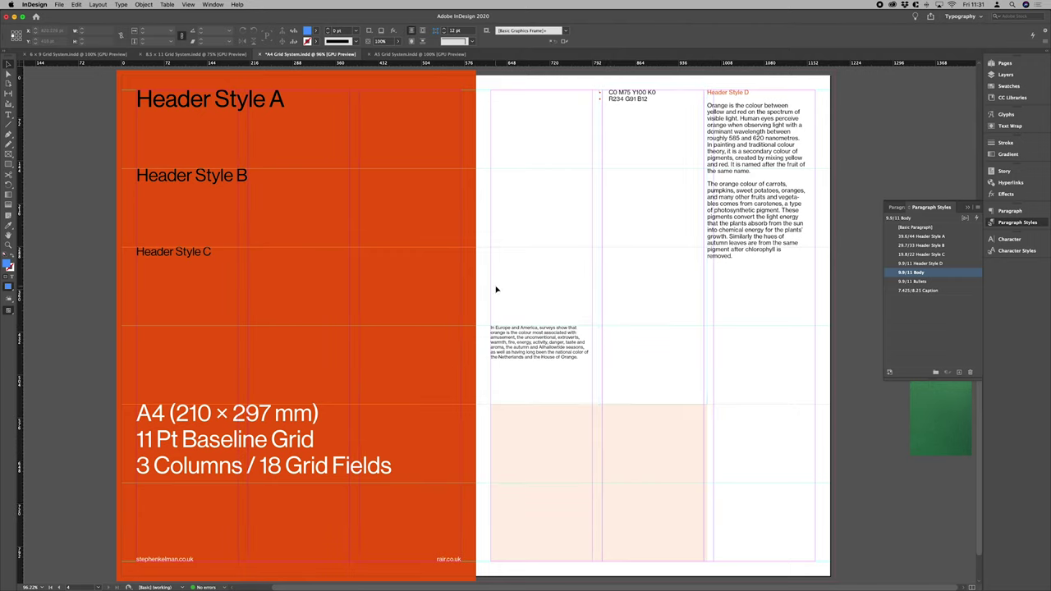
- Narrow the last-column text frame to start at the column's new edge beside the gutter, and select part of its body text
click(730, 170)
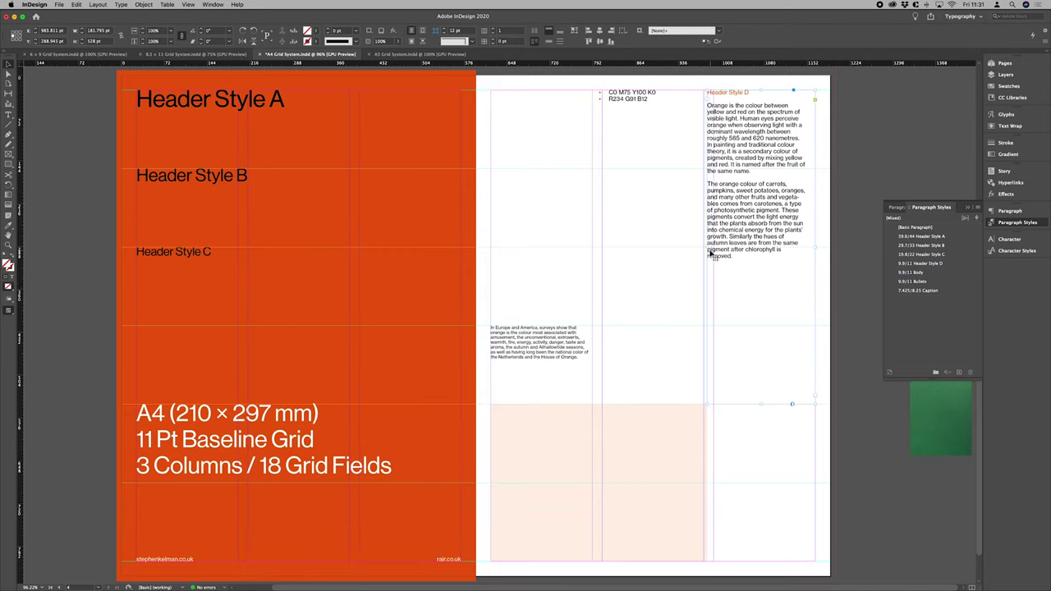
drag(707, 247, 714, 247)
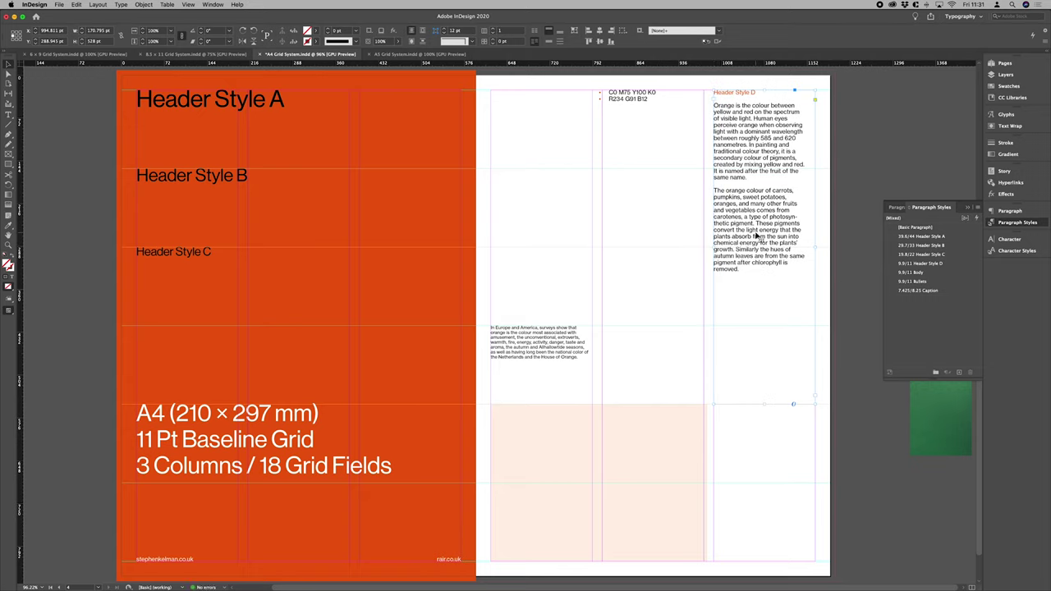
click(748, 178)
drag(744, 118, 759, 152)
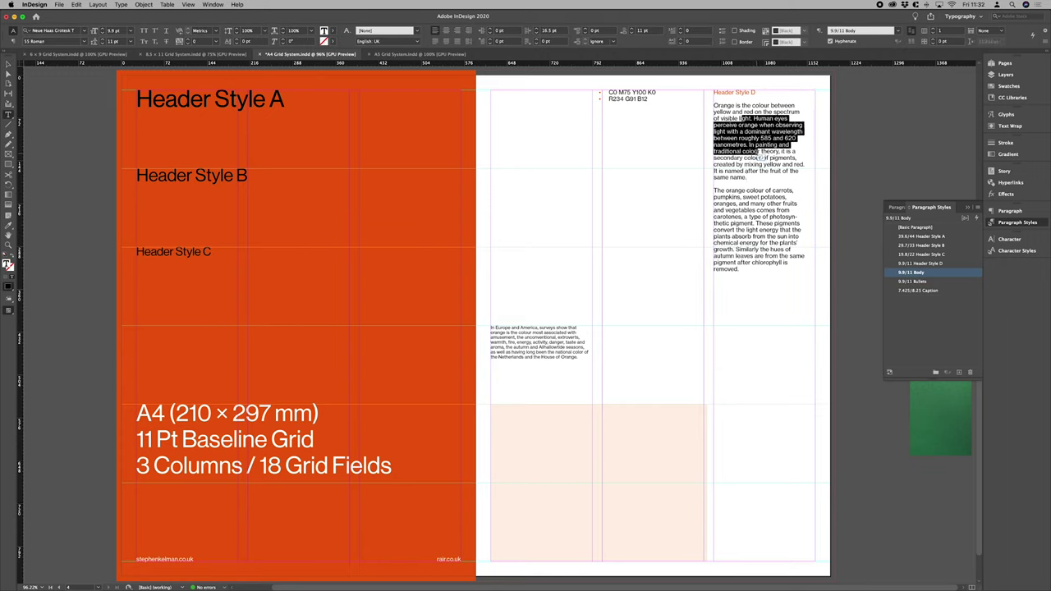
- Undo the last-column frame resize and the column gutter change, and check the paragraph style of the body text
key(super+z)
key(super+z)
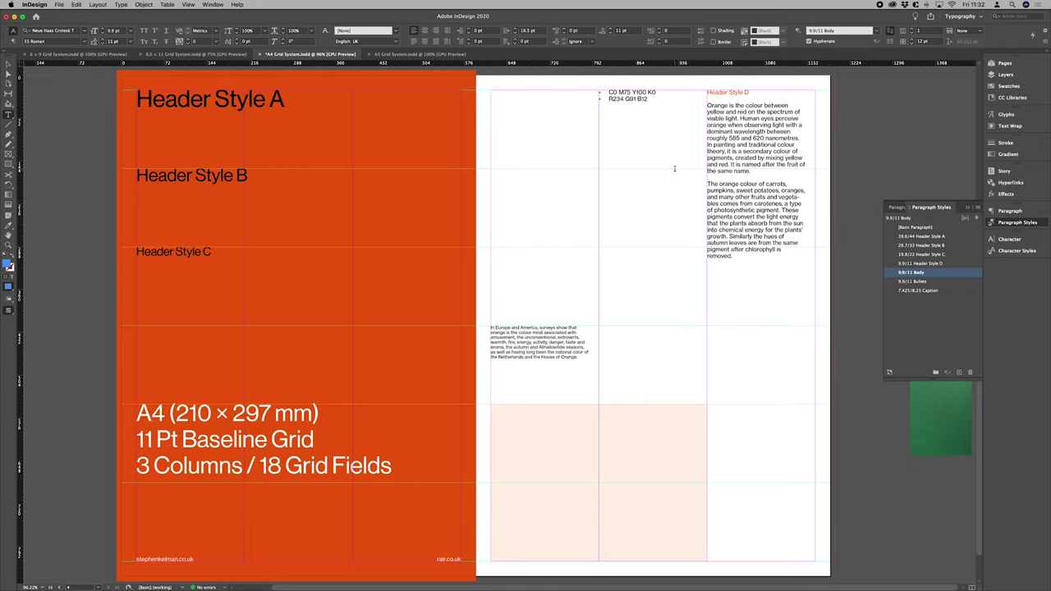
click(8, 64)
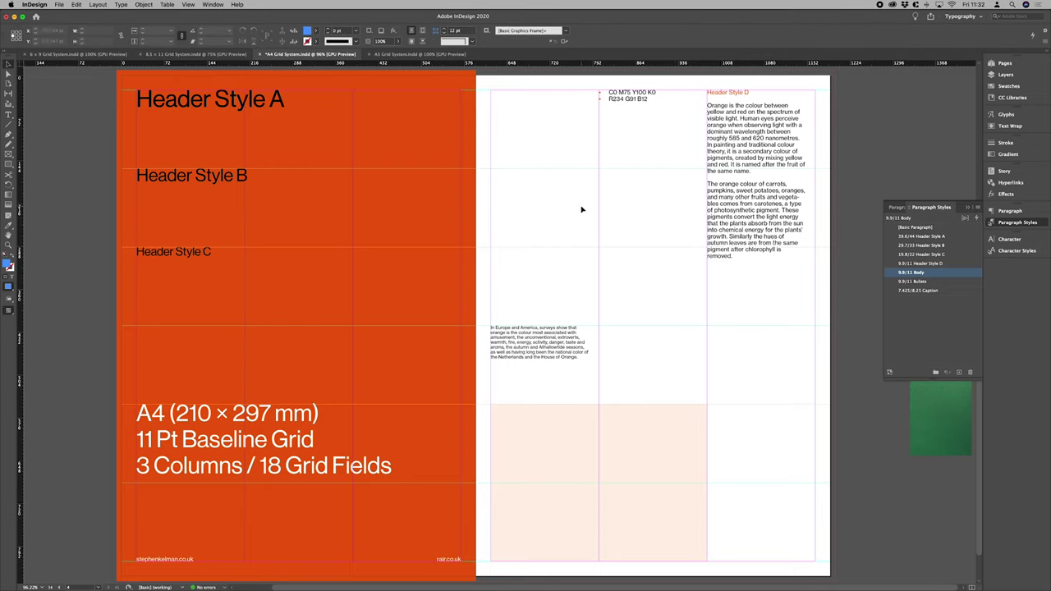
double_click(729, 212)
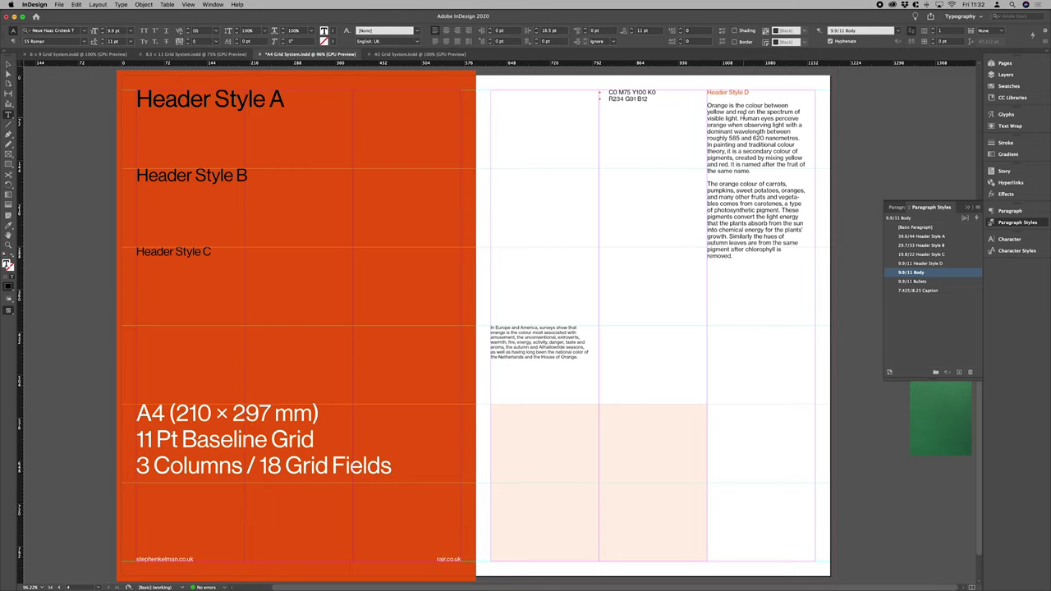
drag(741, 119, 770, 248)
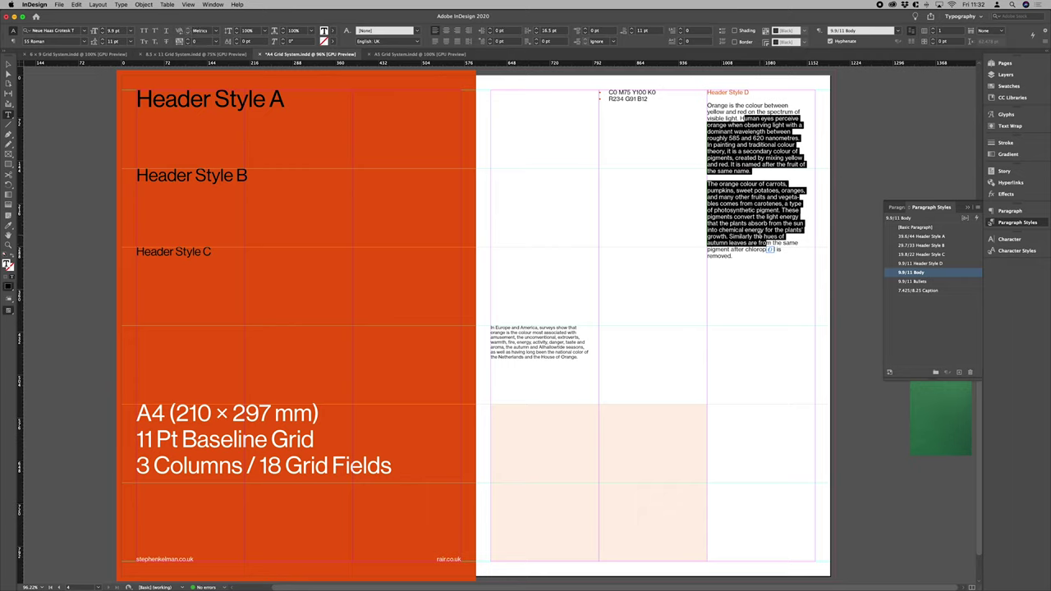
click(9, 68)
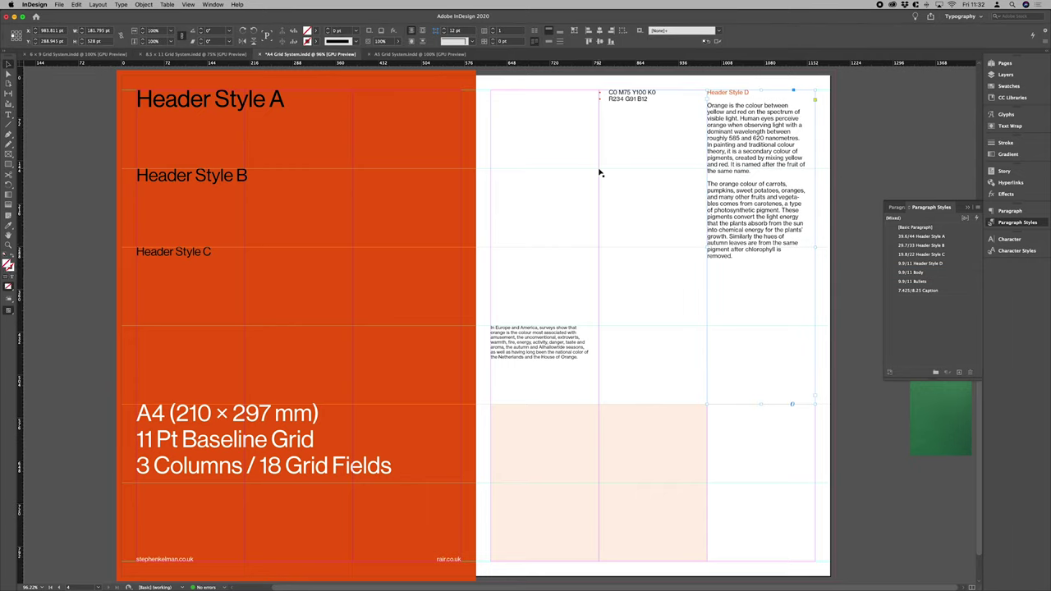
- Move the colour-value bullets frame to the first column, shortened to the second row's end, and duplicate the last-column text frame into the middle column
click(634, 121)
drag(634, 121, 525, 126)
drag(545, 404, 545, 247)
click(564, 267)
drag(743, 219, 626, 219)
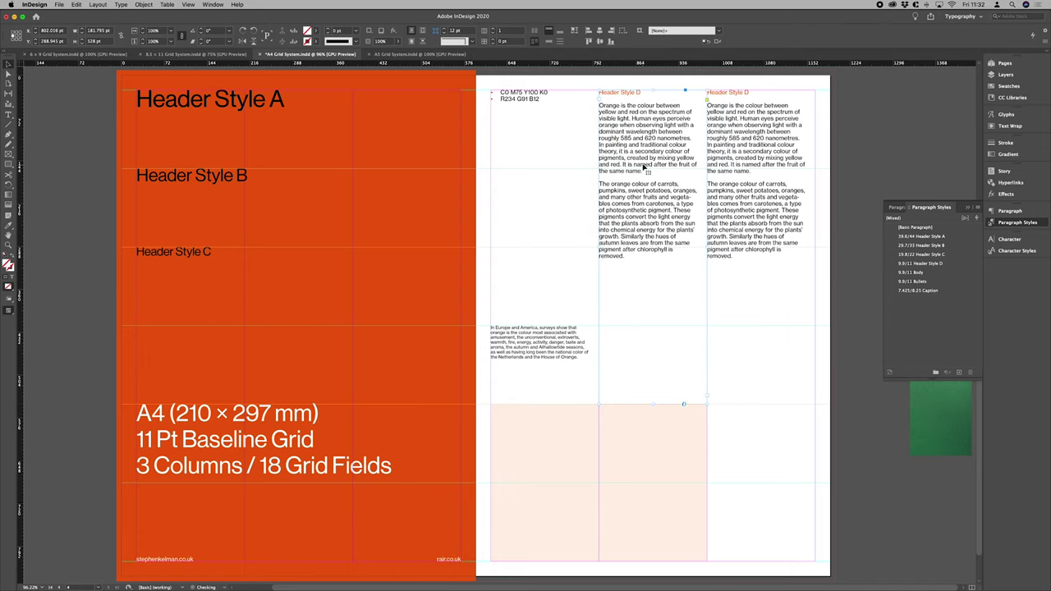
- Inspect the indents and spacing of the 9.9/11 Body style used in the middle-column text, leaving its options unchanged
double_click(639, 164)
drag(637, 125, 661, 230)
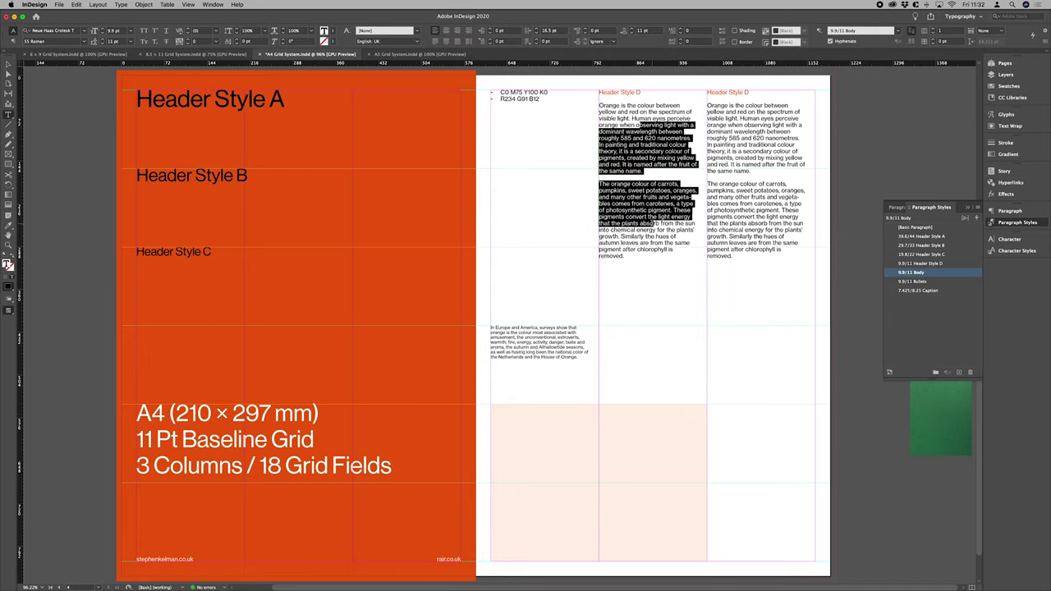
double_click(895, 275)
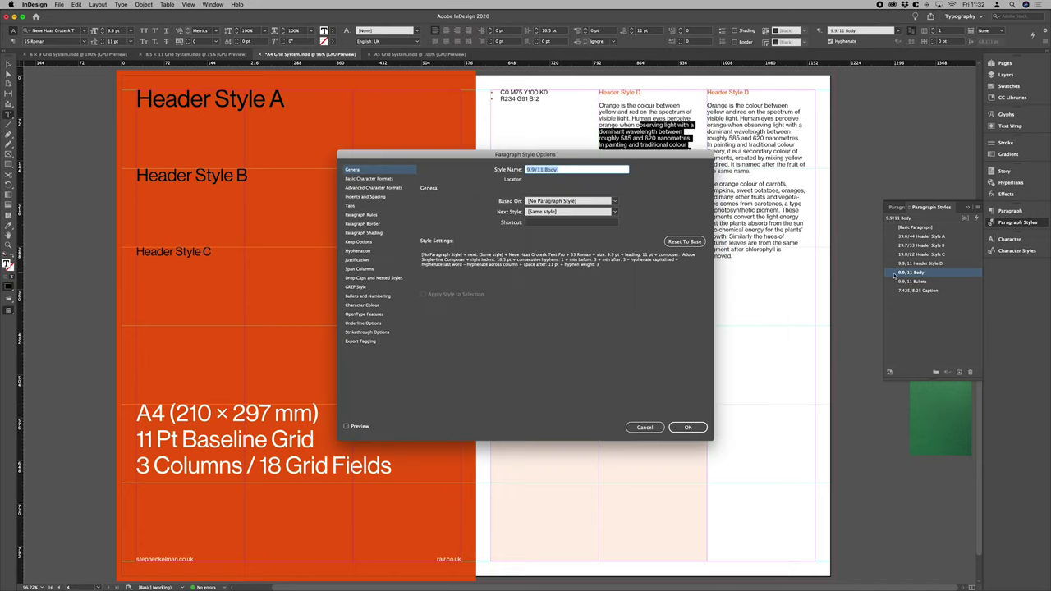
click(374, 197)
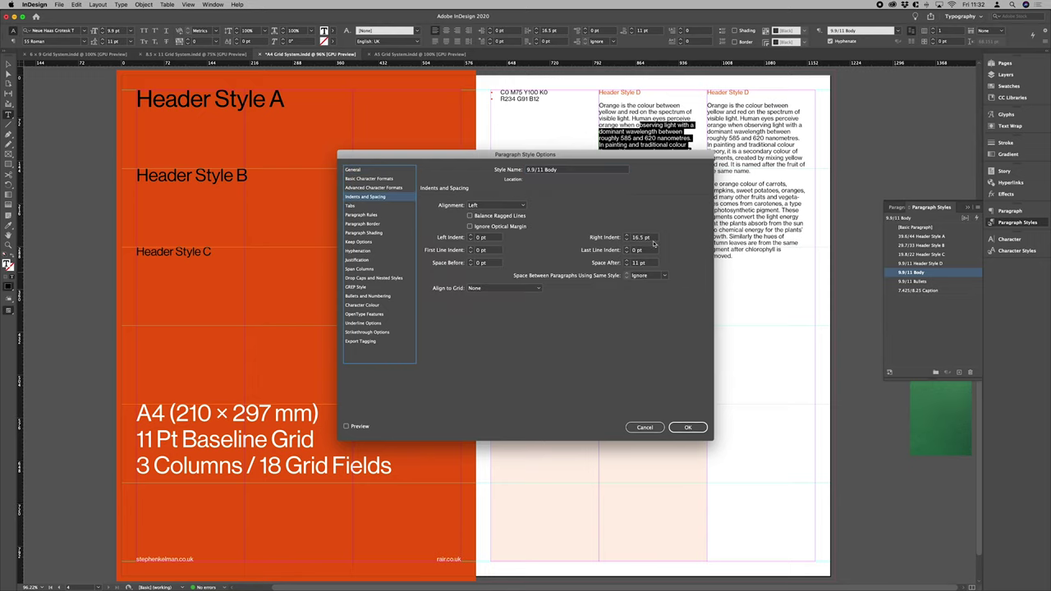
click(688, 427)
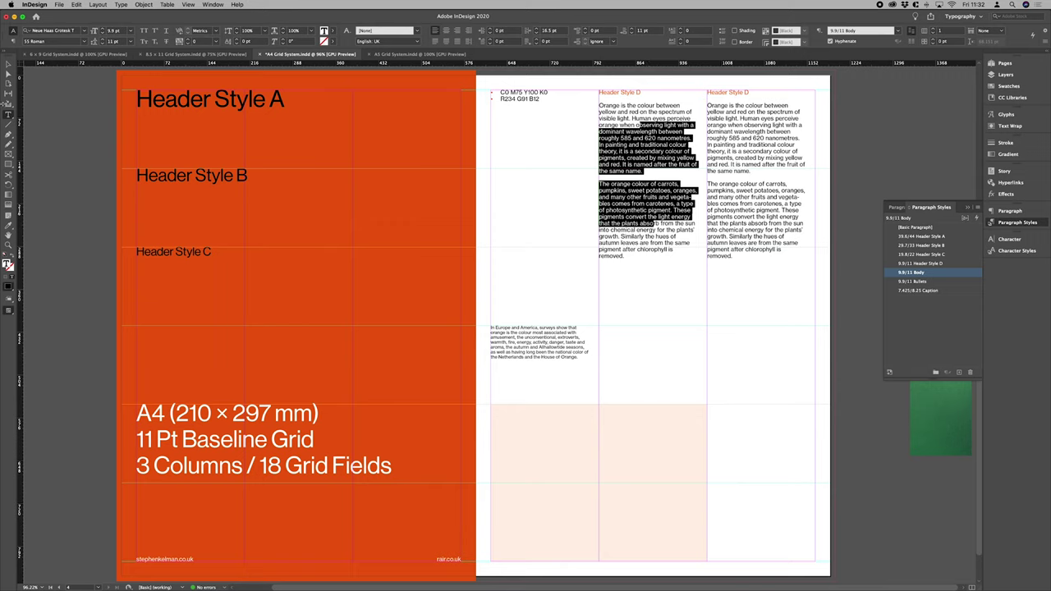
click(8, 73)
- Set the column gutter of the spread's margins and columns to 16 pt
click(98, 4)
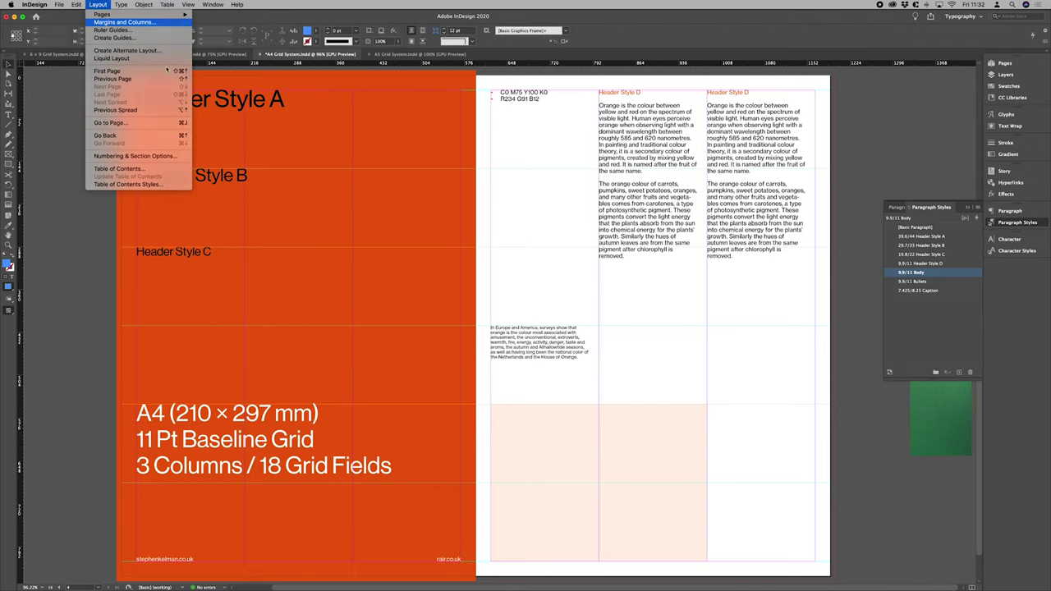
click(123, 22)
double_click(554, 376)
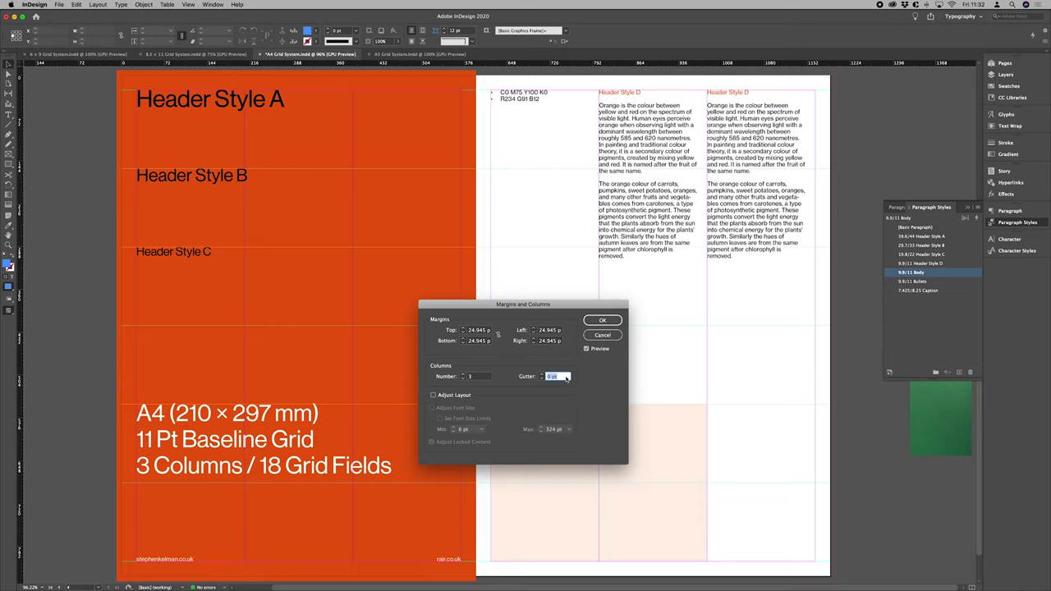
text(16.5)
key(Return)
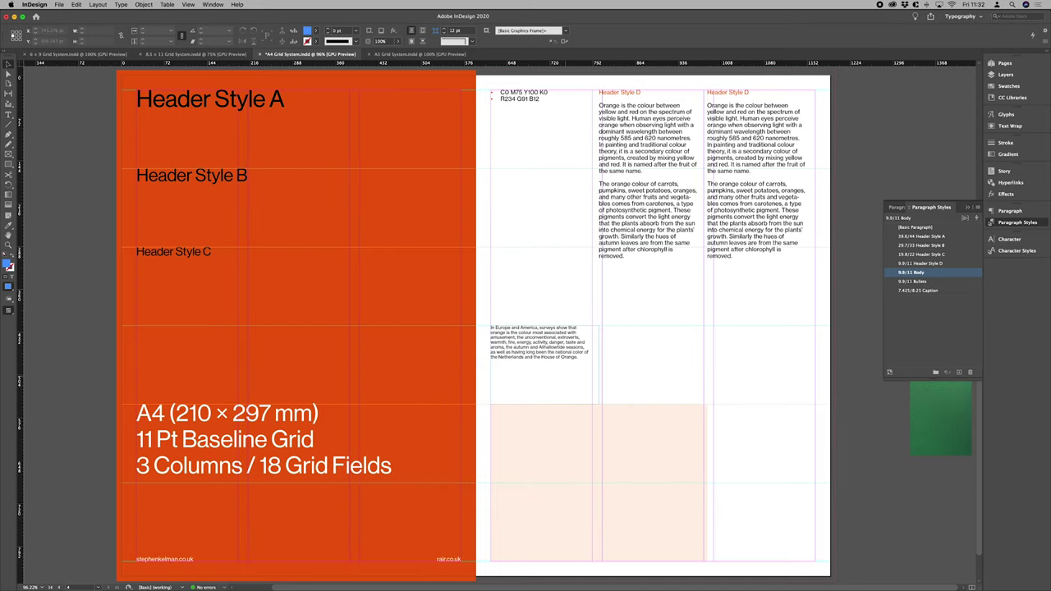
- Resize the middle- and last-column text frames so their inner edges align with the column guides of the new gutters
click(629, 263)
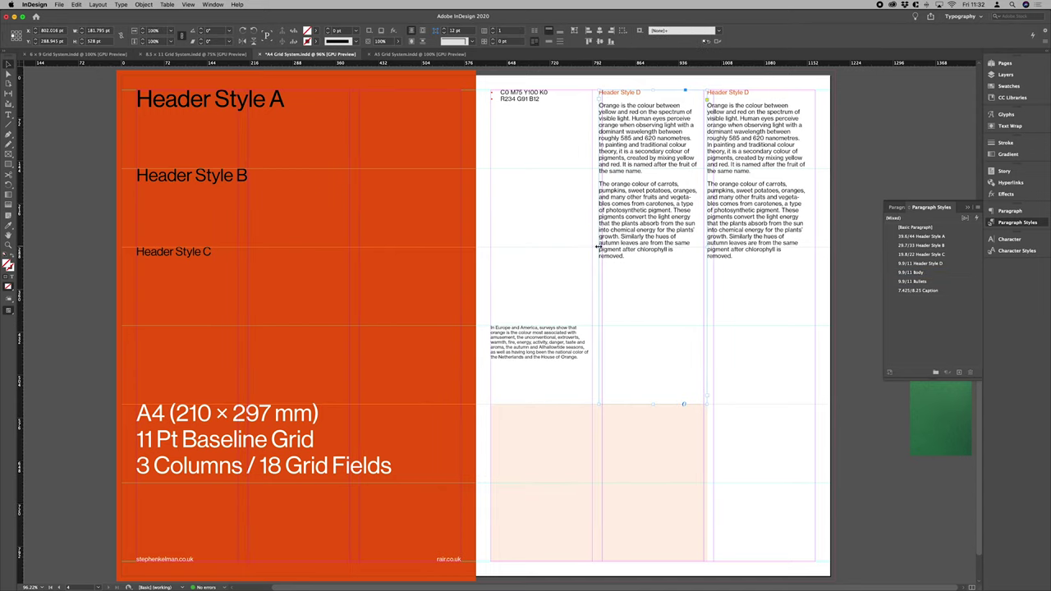
click(76, 5)
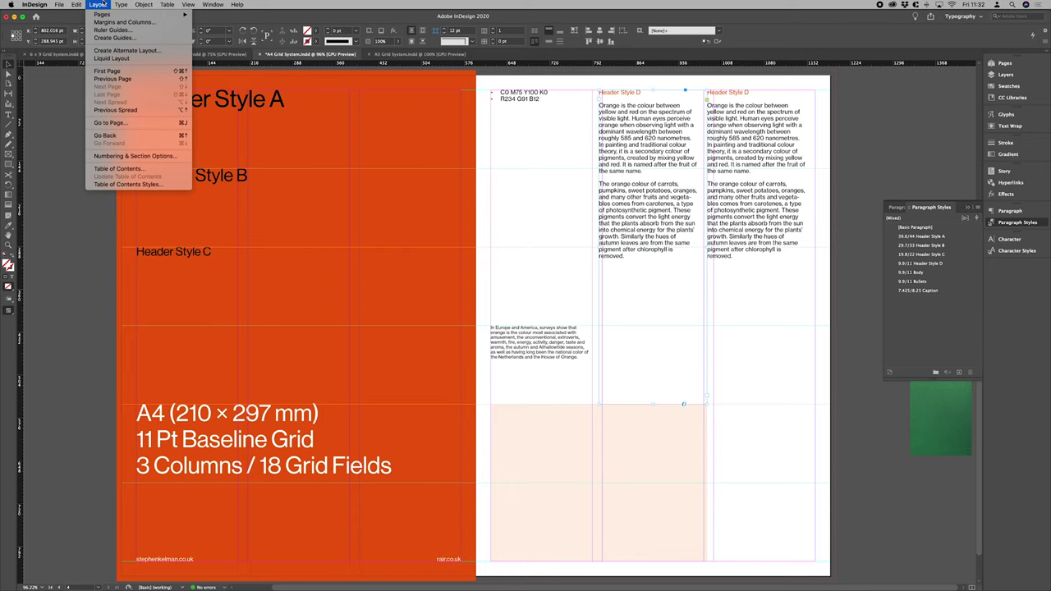
click(231, 71)
drag(599, 247, 602, 247)
drag(707, 247, 714, 248)
click(732, 233)
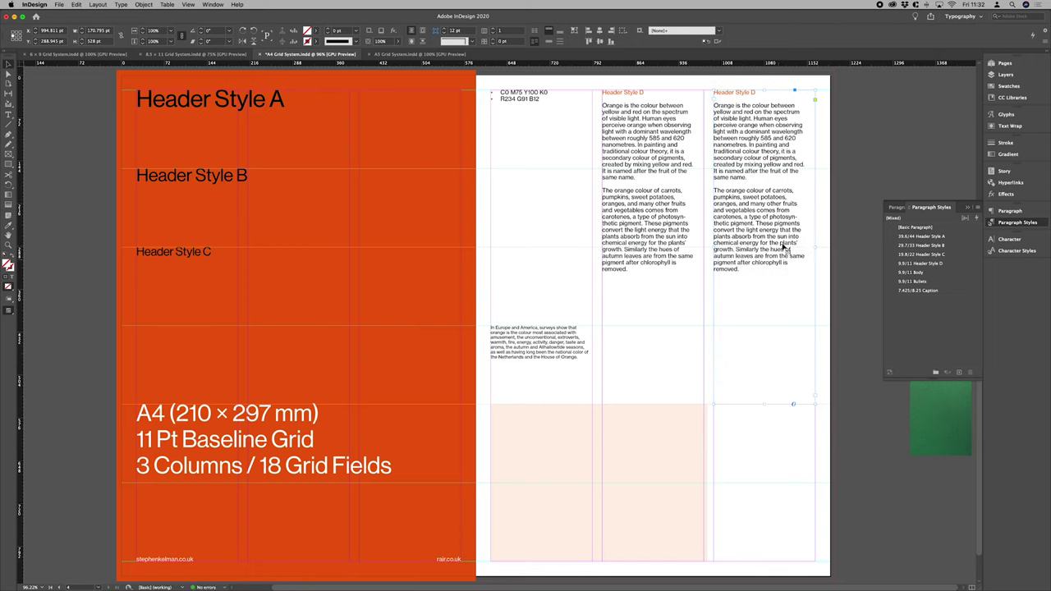
- Set the right indent of the 9.9/11 Body paragraph style to 0 and preview the spread without guides
double_click(663, 190)
drag(655, 125, 677, 240)
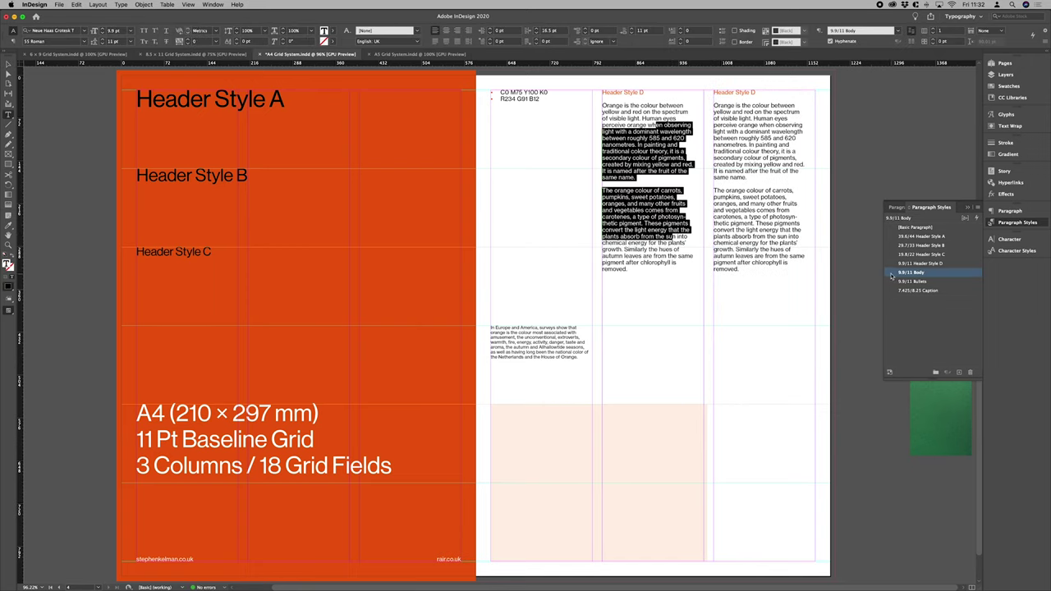
double_click(894, 273)
click(365, 197)
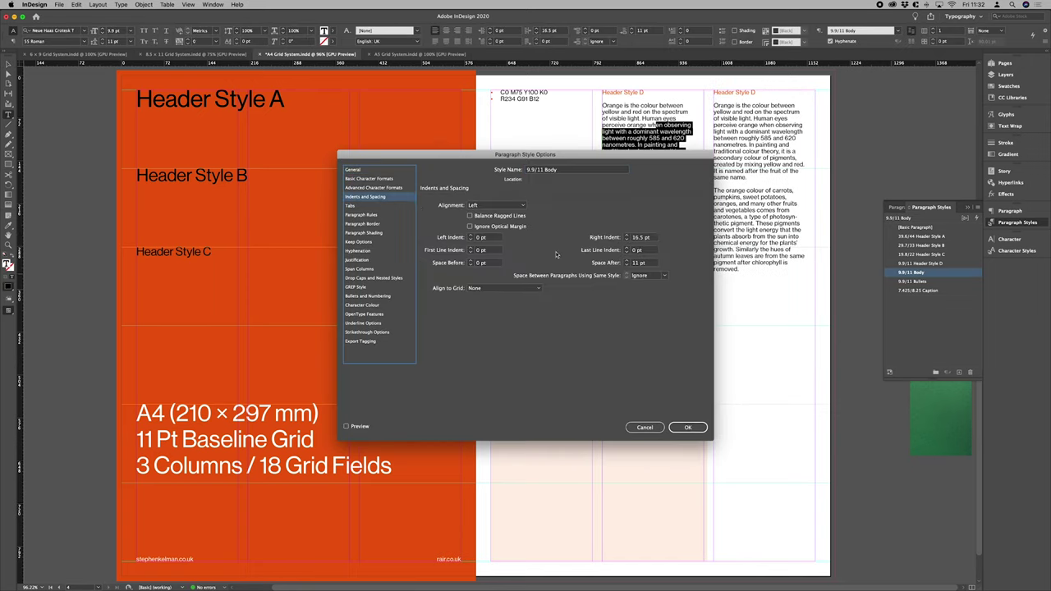
double_click(640, 238)
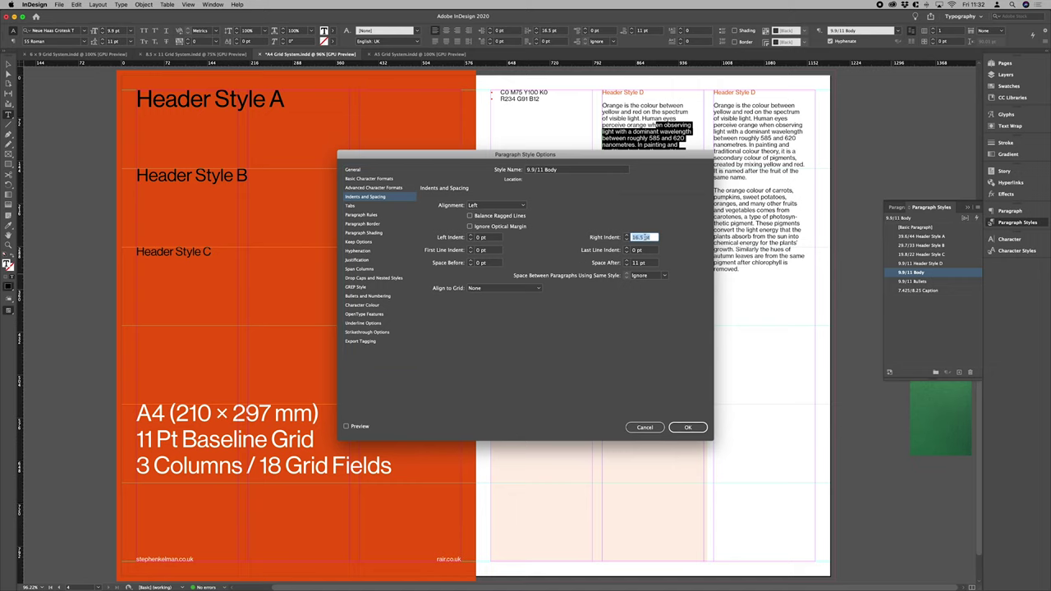
text(0)
key(Return)
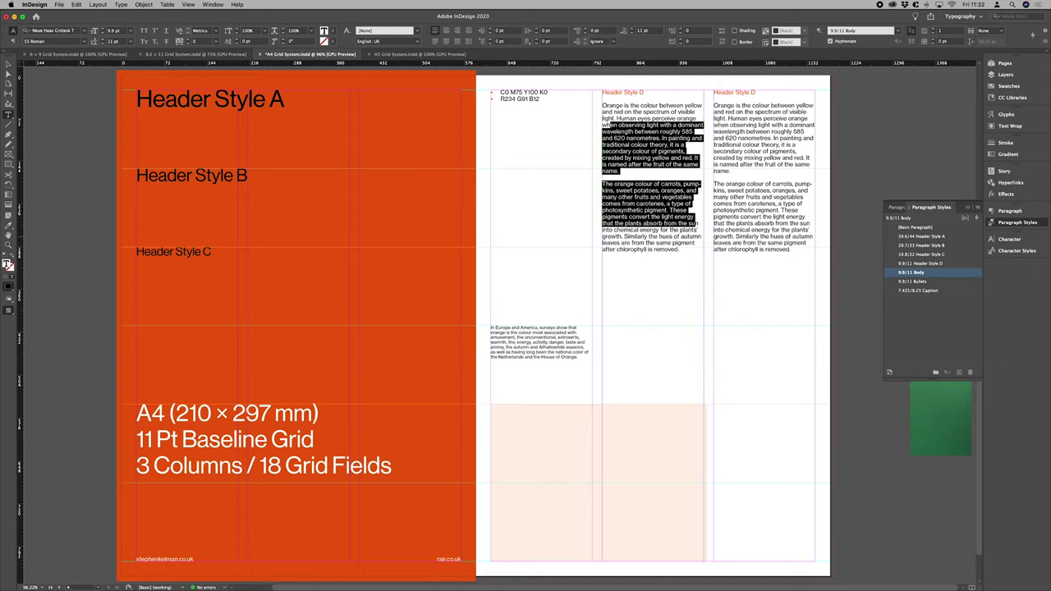
click(8, 64)
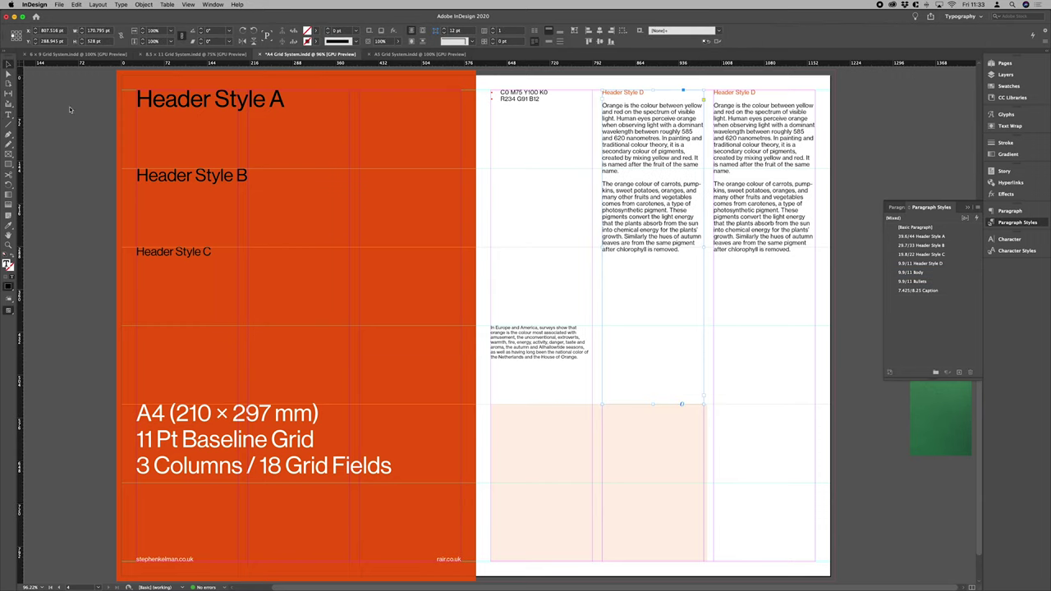
click(837, 207)
key(w)
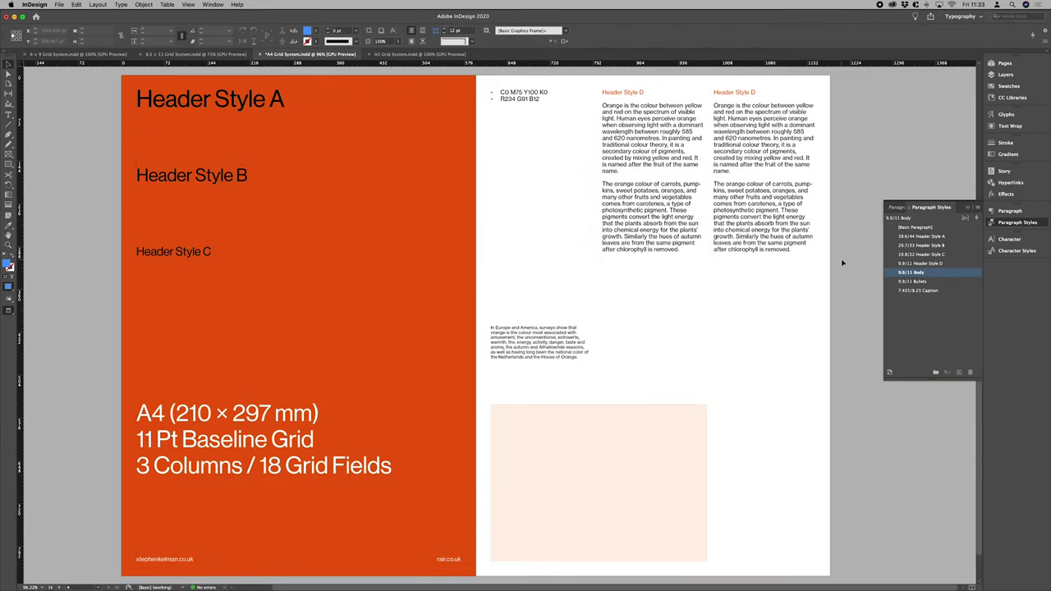
- Bring the guides back and undo the body indent change, the text frame resizes and the column gutter change
key(w)
key(super+z)
key(super+z)
key(super+z)
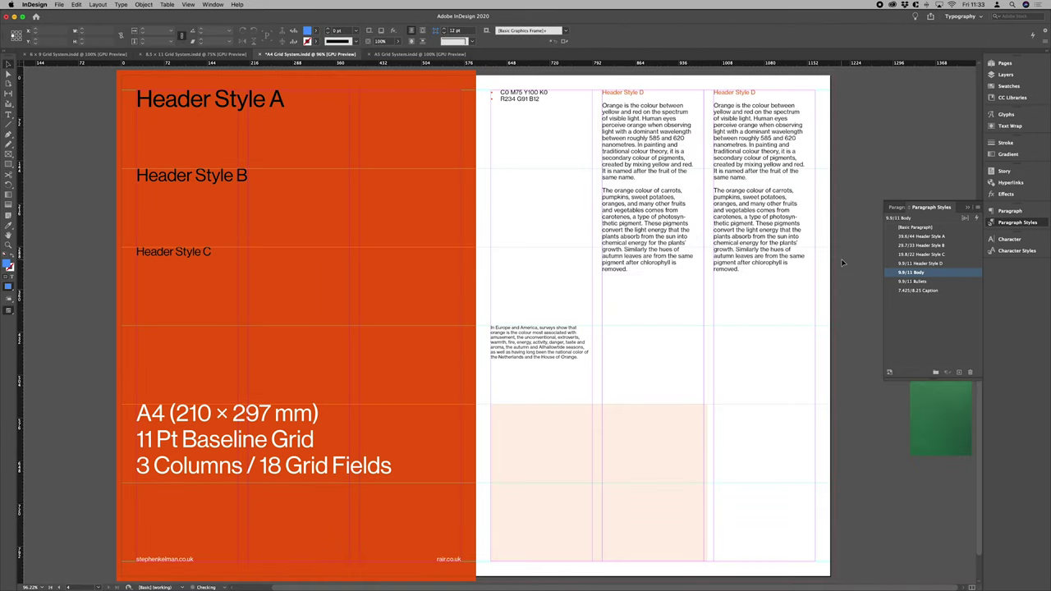
key(super+z)
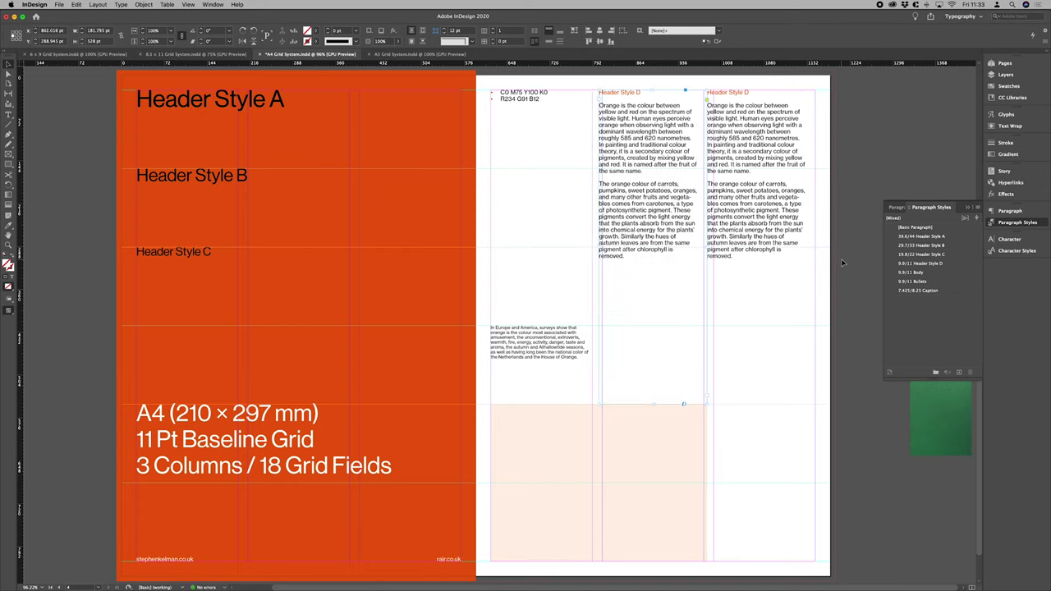
key(super+z)
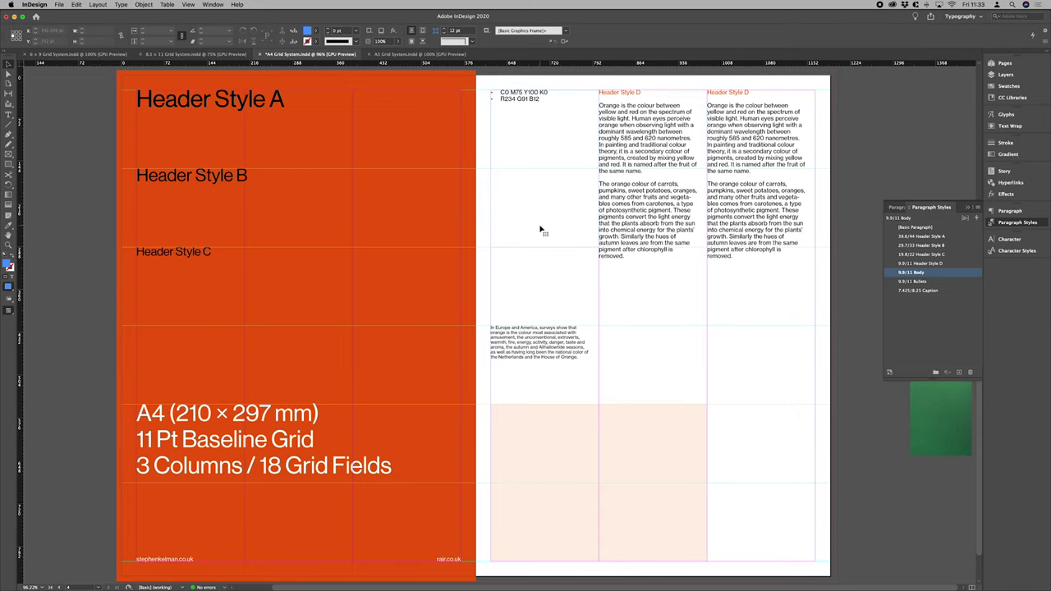
- Replace the pale orange placeholder with the orange-slices image, fitted to the first two columns and last two rows, and preview the spread
key(super+minus)
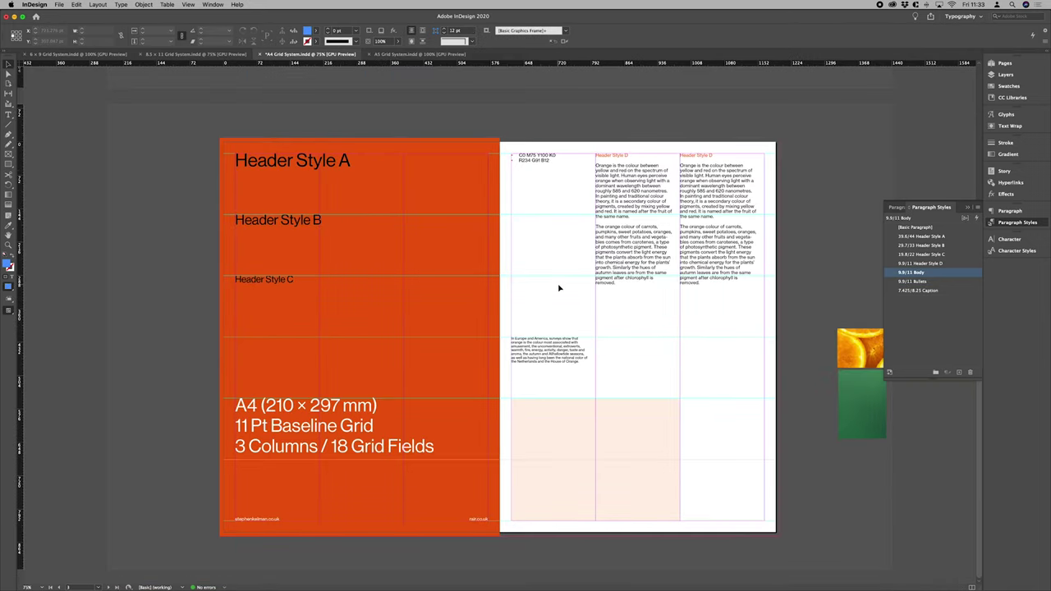
key(super+equal)
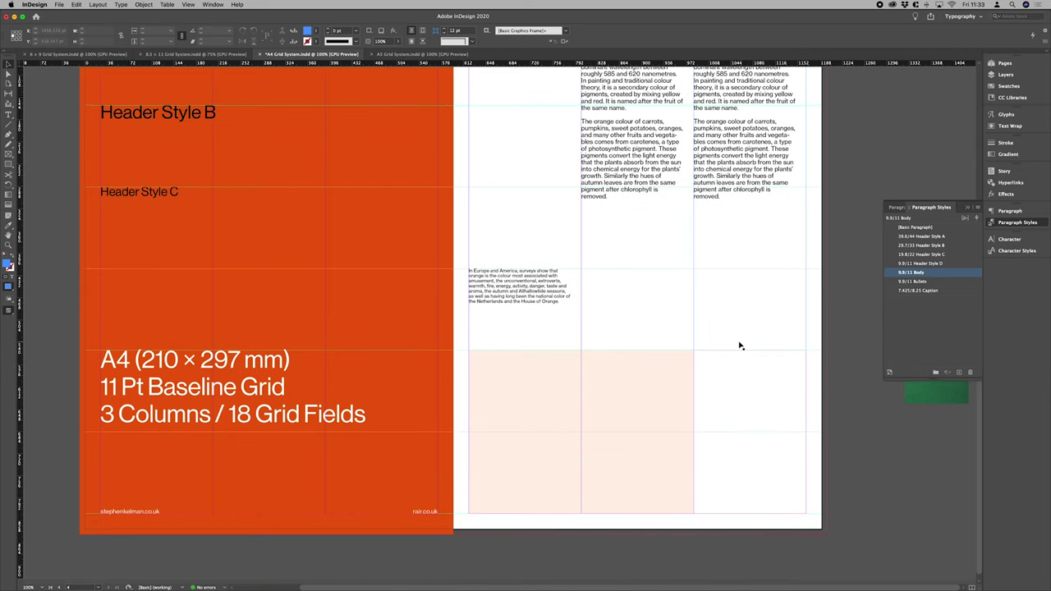
click(968, 207)
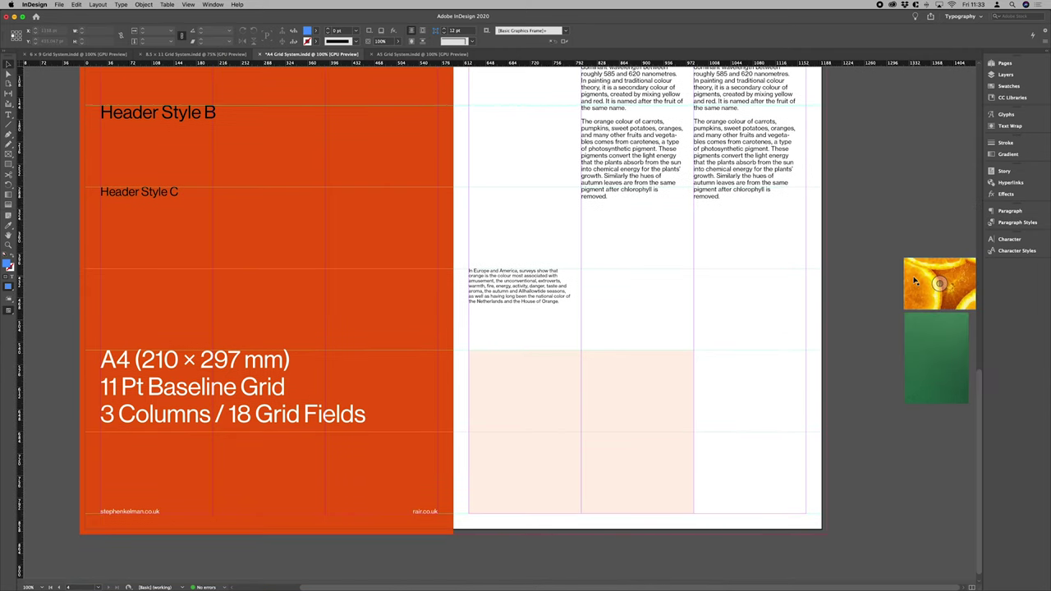
drag(915, 281, 499, 371)
click(519, 381)
key(Delete)
drag(593, 402, 658, 489)
drag(696, 515, 693, 514)
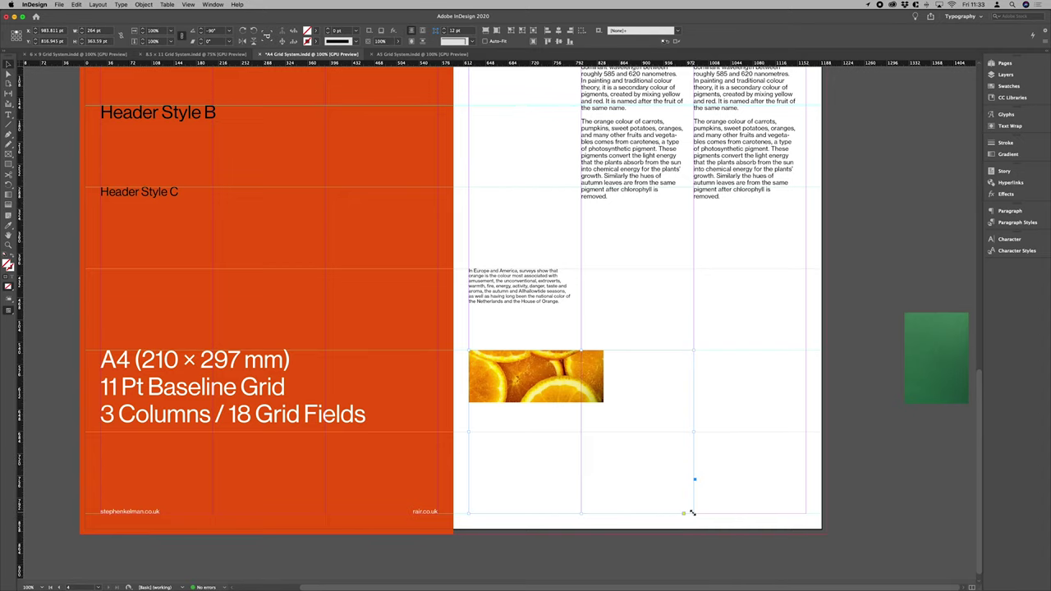
click(737, 408)
key(w)
key(super+0)
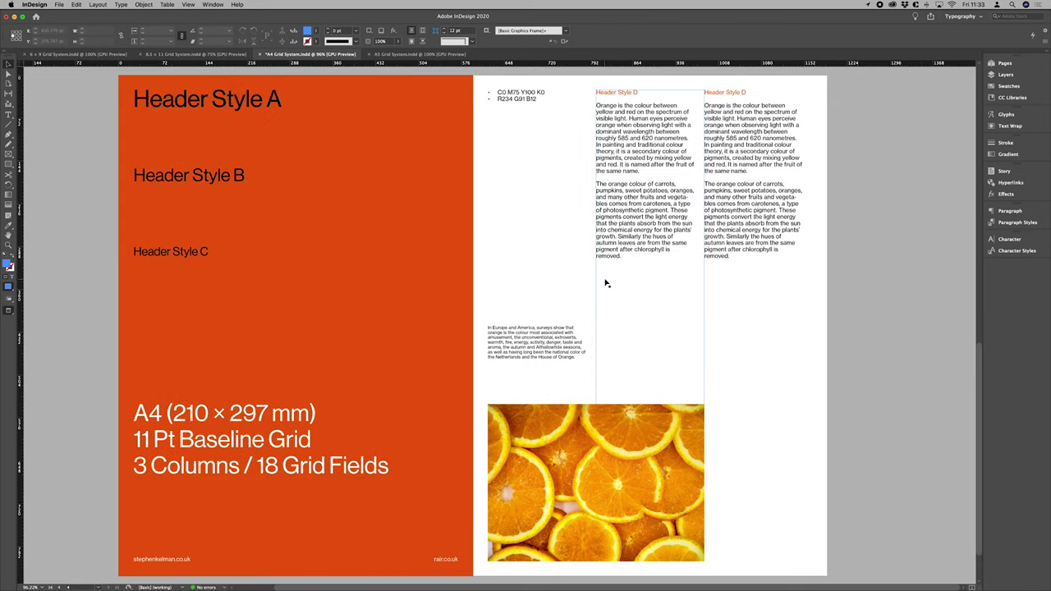
key(w)
- Delete the colour-value bullets and the A4 specification text, and move the Header Style B and C frames onto the pasteboard
click(530, 109)
key(Delete)
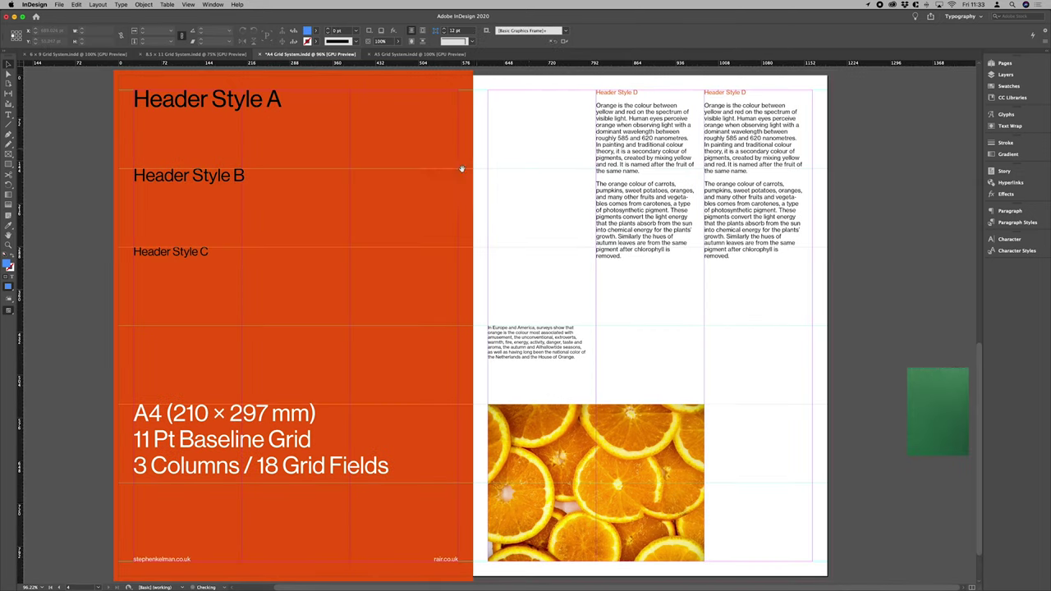
scroll(351, 233, left, 2)
click(246, 214)
shift+click(247, 256)
scroll(291, 227, right, 2)
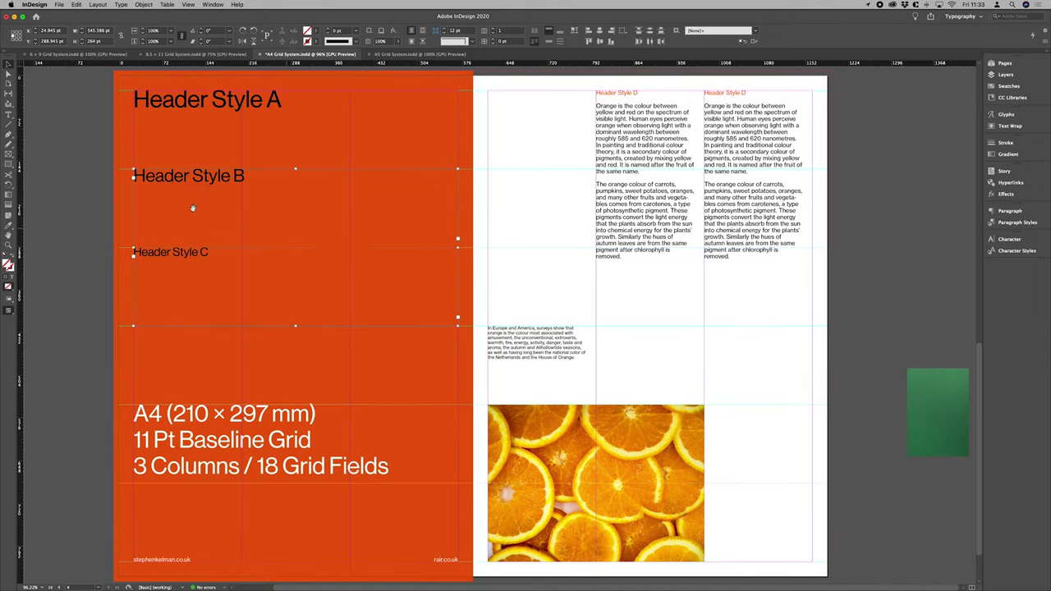
drag(171, 187, 883, 216)
click(580, 175)
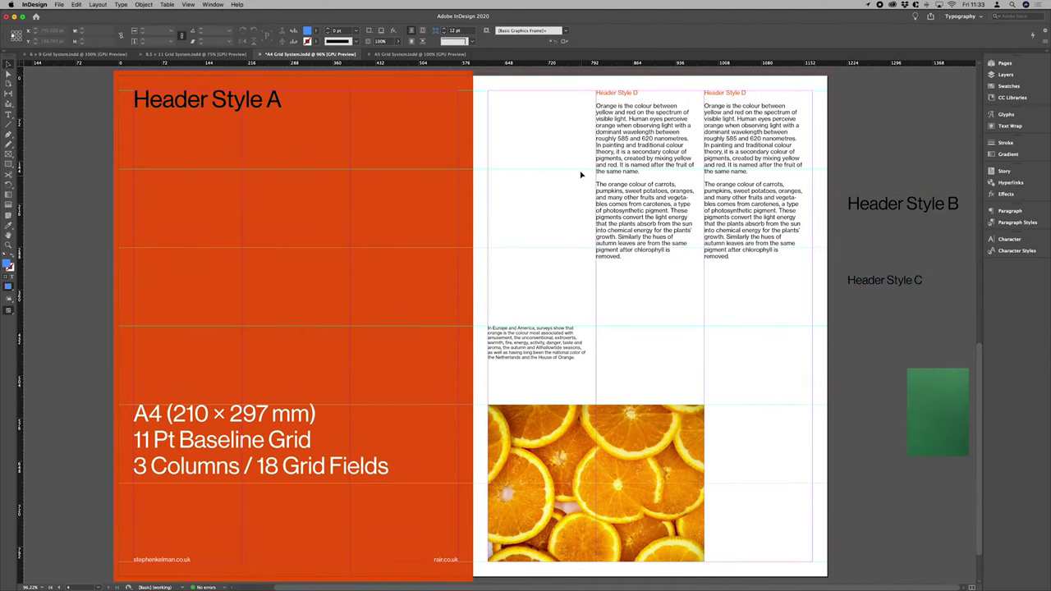
click(268, 443)
key(Delete)
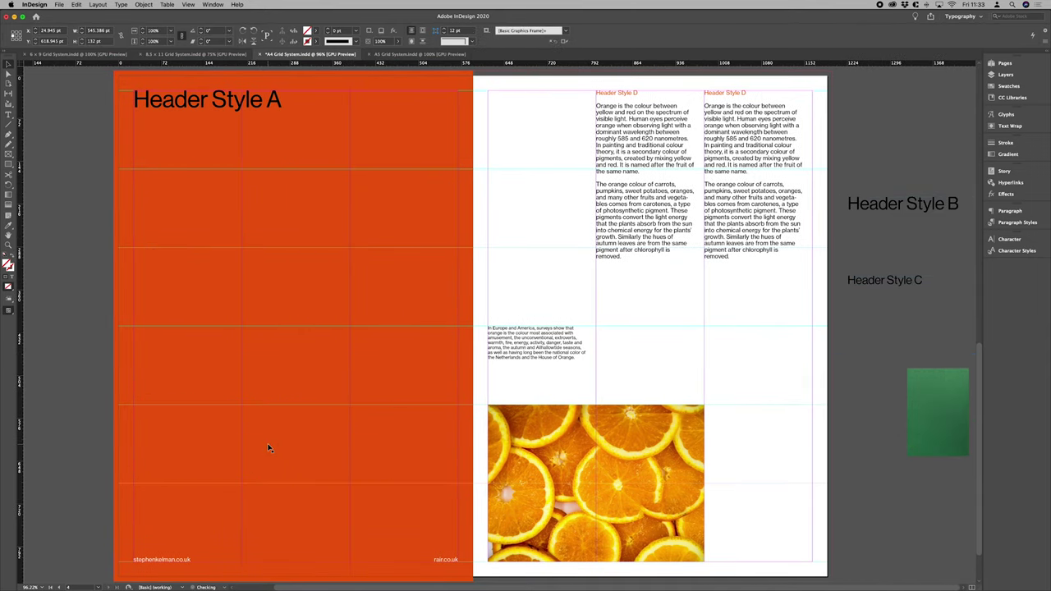
- Replace the Header Style A text with the body copy's first sentence and apply the 39.6/44 Header Style A paragraph style
double_click(657, 185)
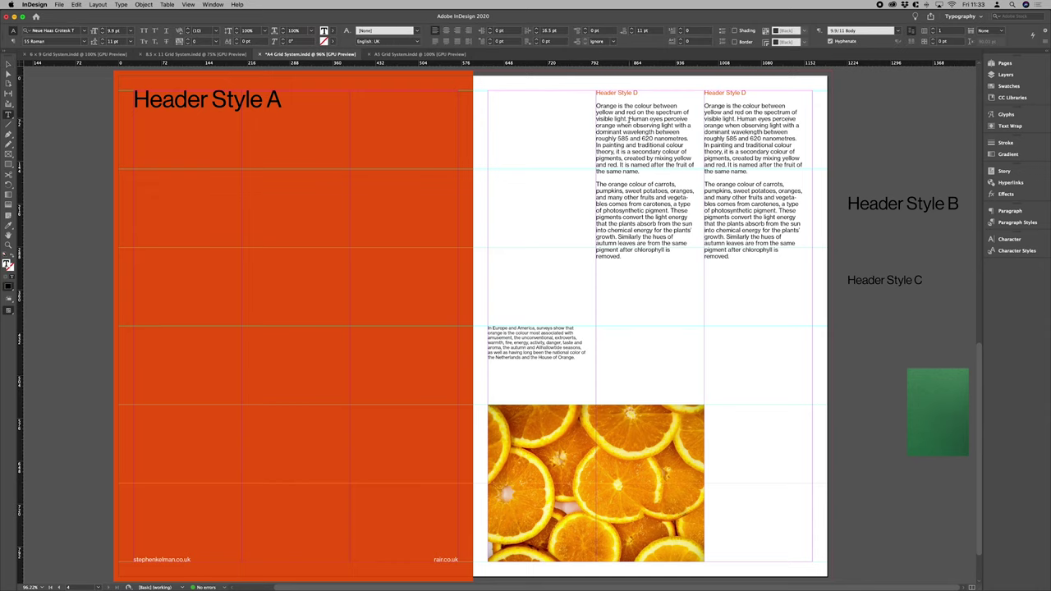
drag(628, 119, 596, 106)
key(super+c)
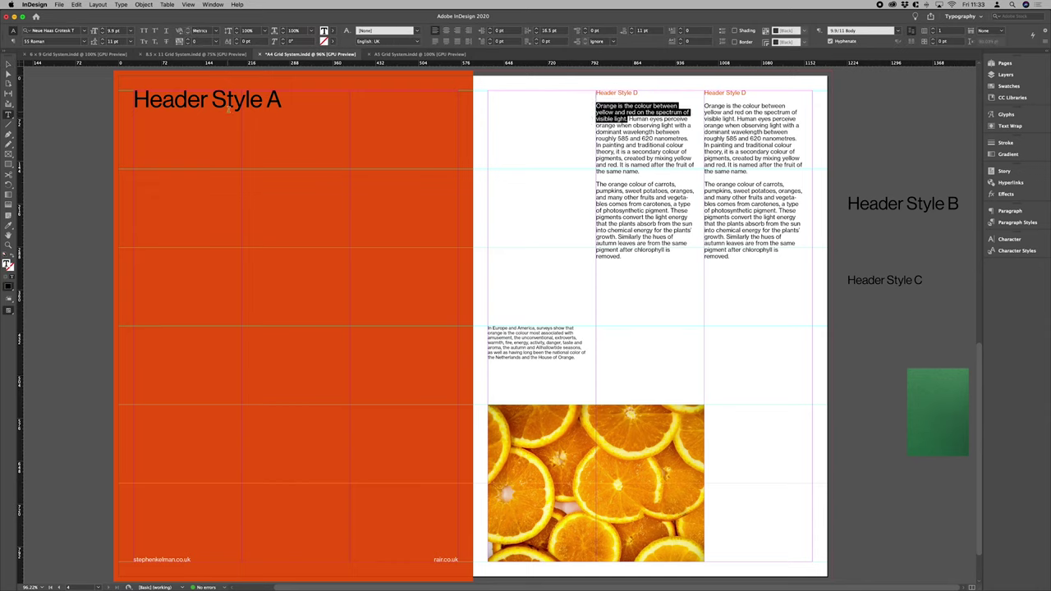
triple_click(230, 108)
key(super+v)
click(8, 65)
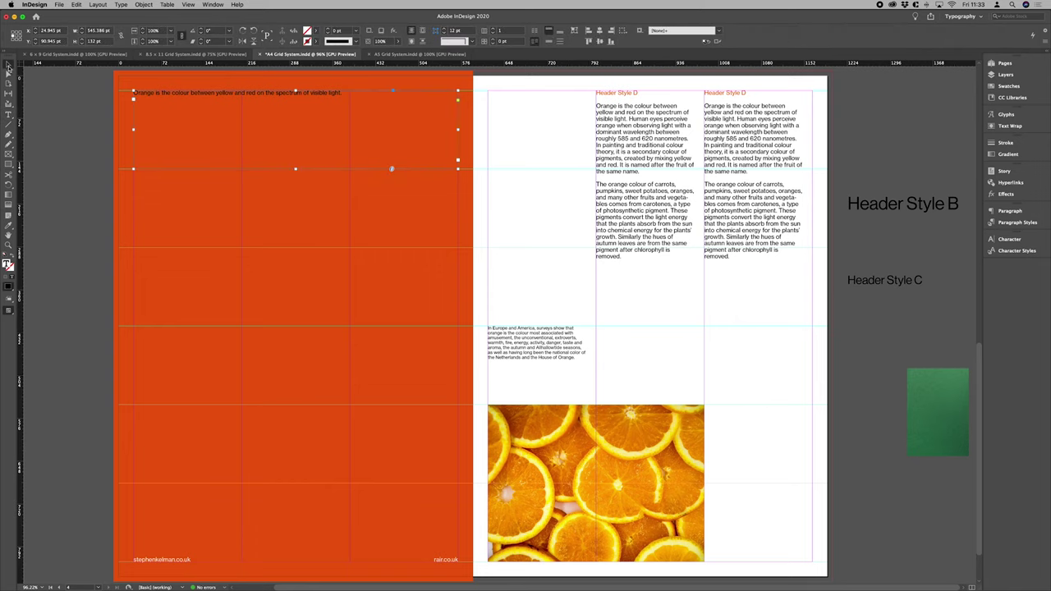
click(997, 222)
click(912, 235)
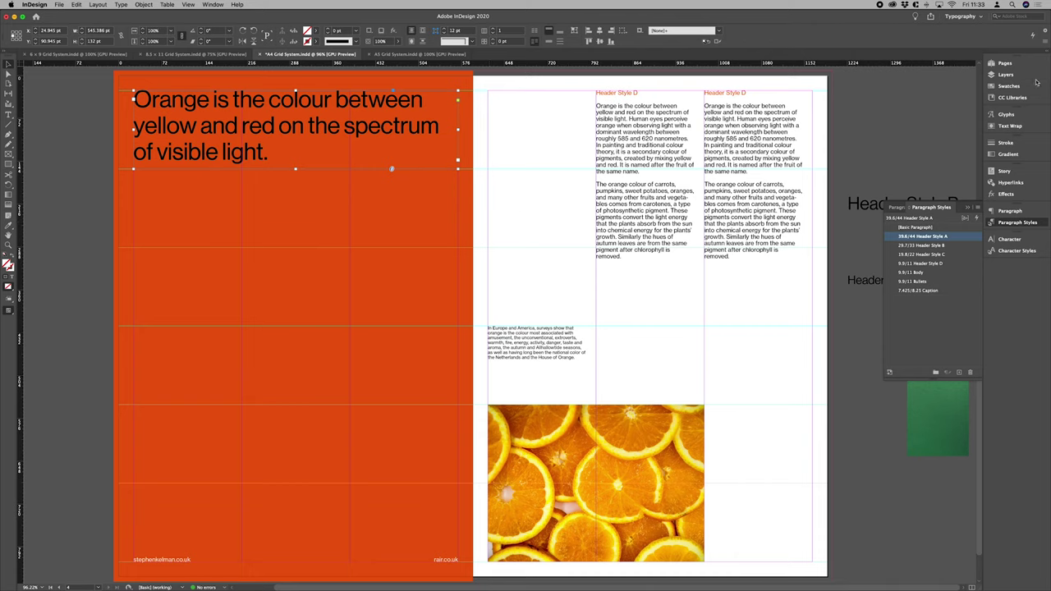
- Colour the large heading text with the [Paper] swatch and resize its frame to span two columns and two rows
click(1009, 85)
click(914, 74)
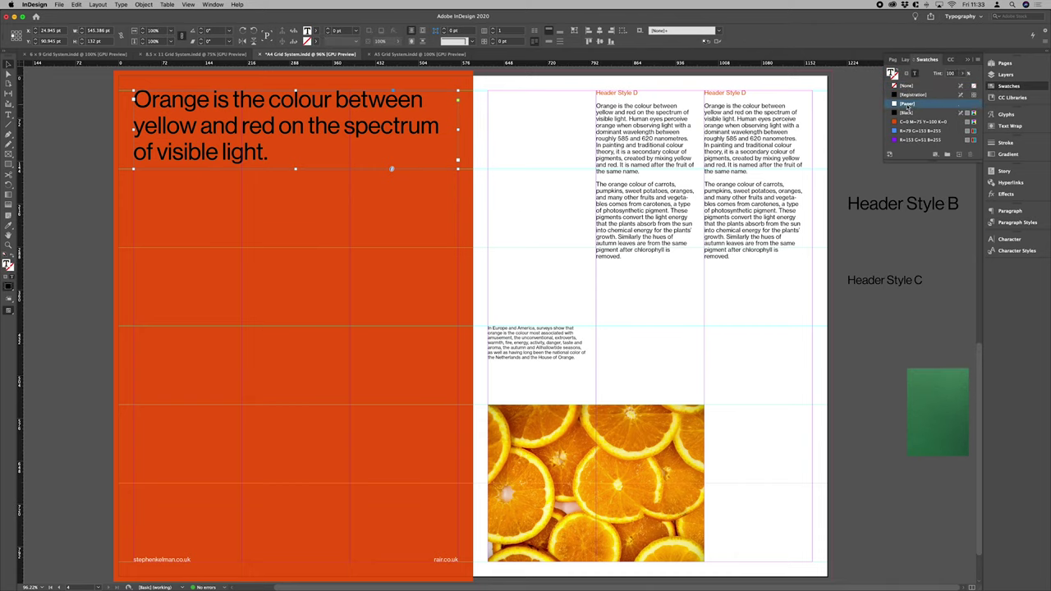
click(907, 103)
drag(458, 167, 351, 246)
click(557, 214)
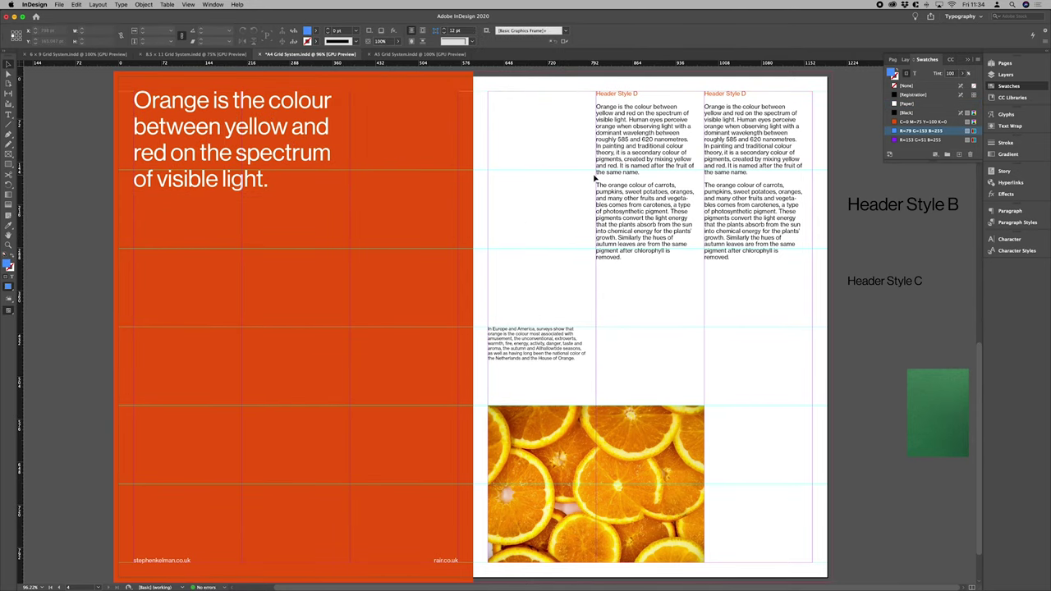
- Move both body text frames to the orange page's first two columns, starting at the third row
click(638, 224)
shift+click(744, 147)
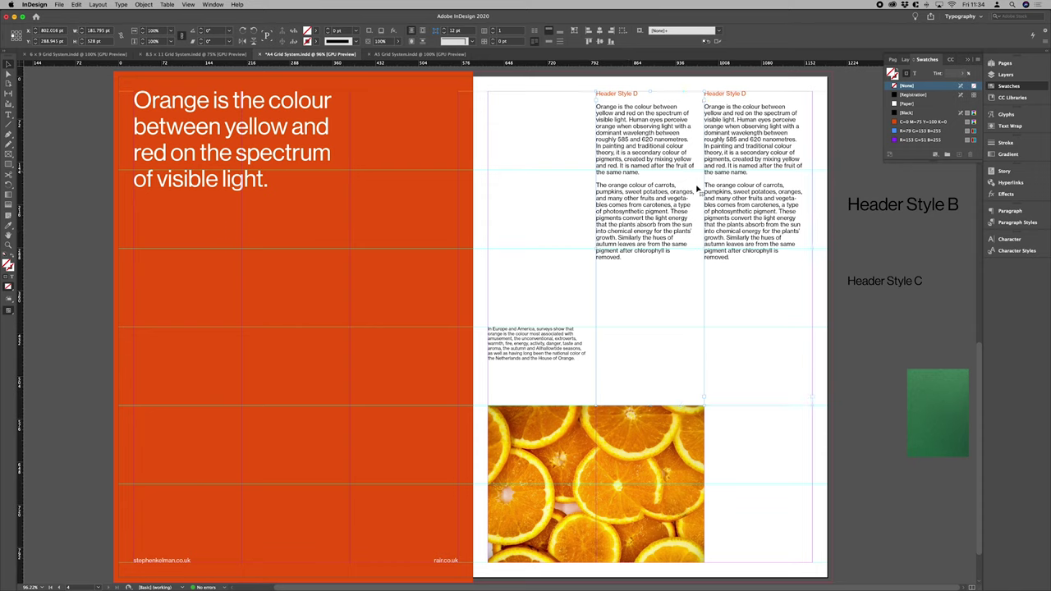
drag(666, 148, 204, 305)
click(523, 272)
- Colour both Header Style D lines with the [Paper] swatch and preview the spread without guides
click(190, 278)
double_click(190, 277)
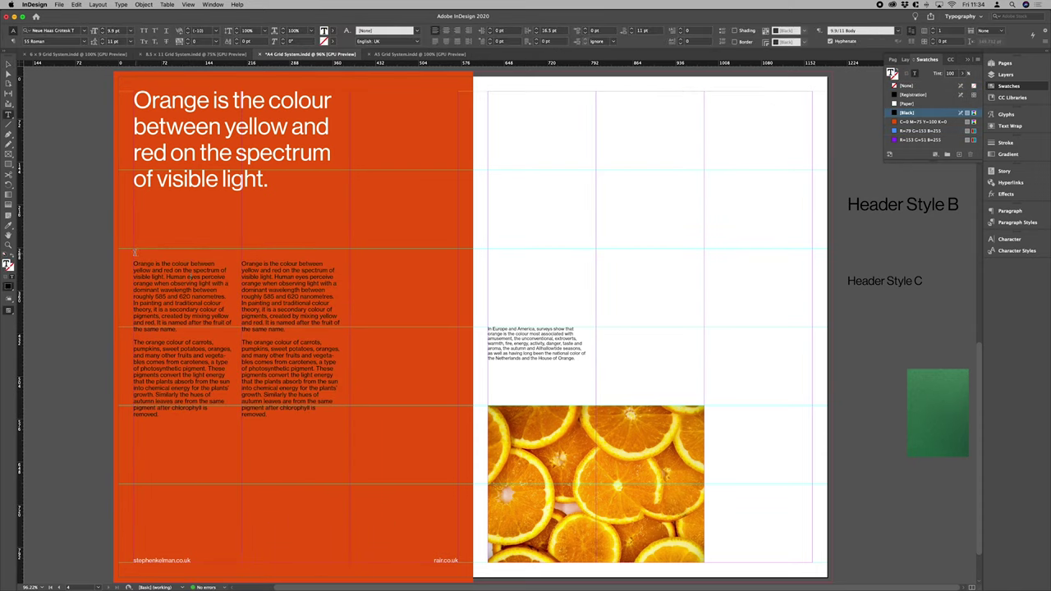
drag(134, 251, 267, 252)
click(897, 105)
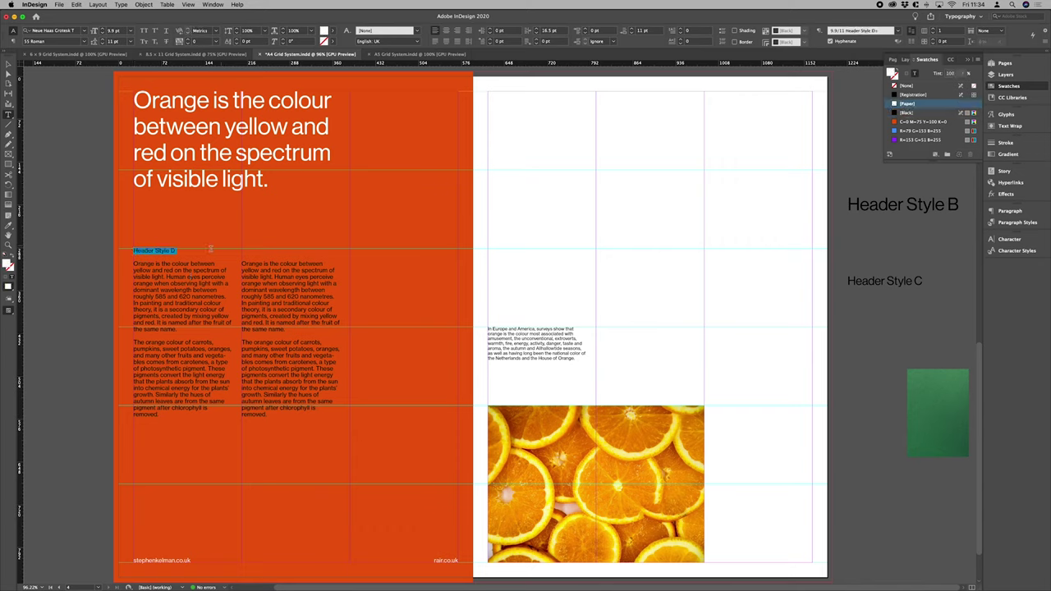
drag(134, 264, 286, 253)
key(Escape)
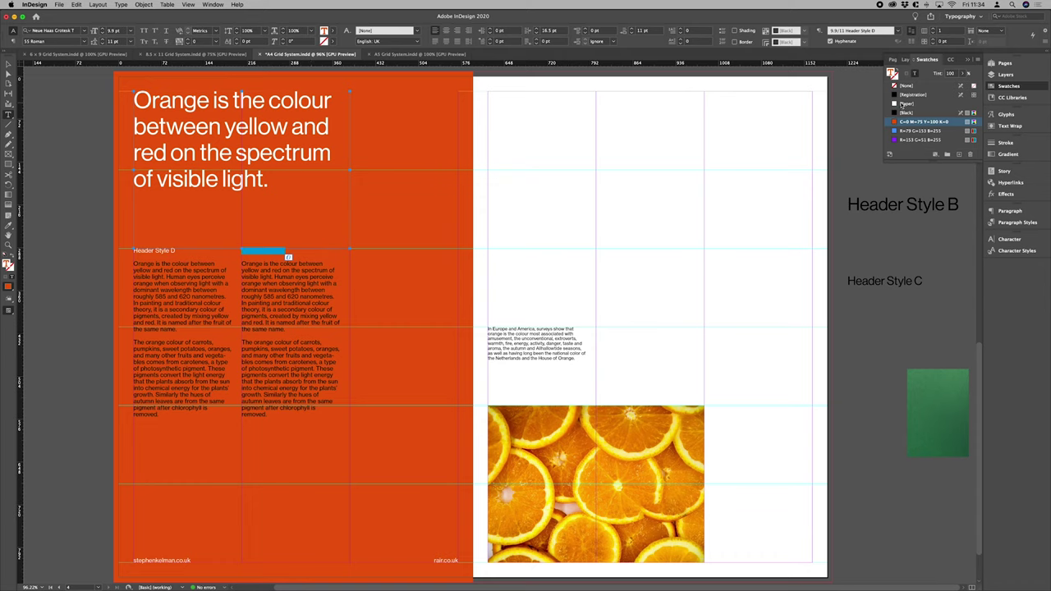
click(903, 103)
click(8, 64)
click(70, 156)
key(w)
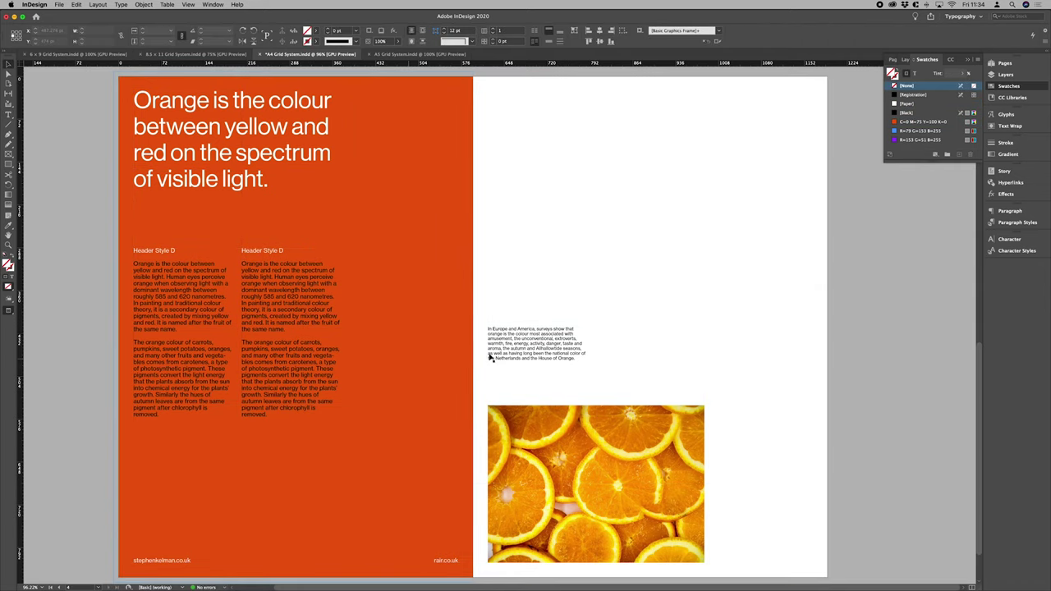
- Move the caption text frame to the orange page's third column, at the start of the third row
click(567, 348)
key(w)
drag(567, 348, 383, 277)
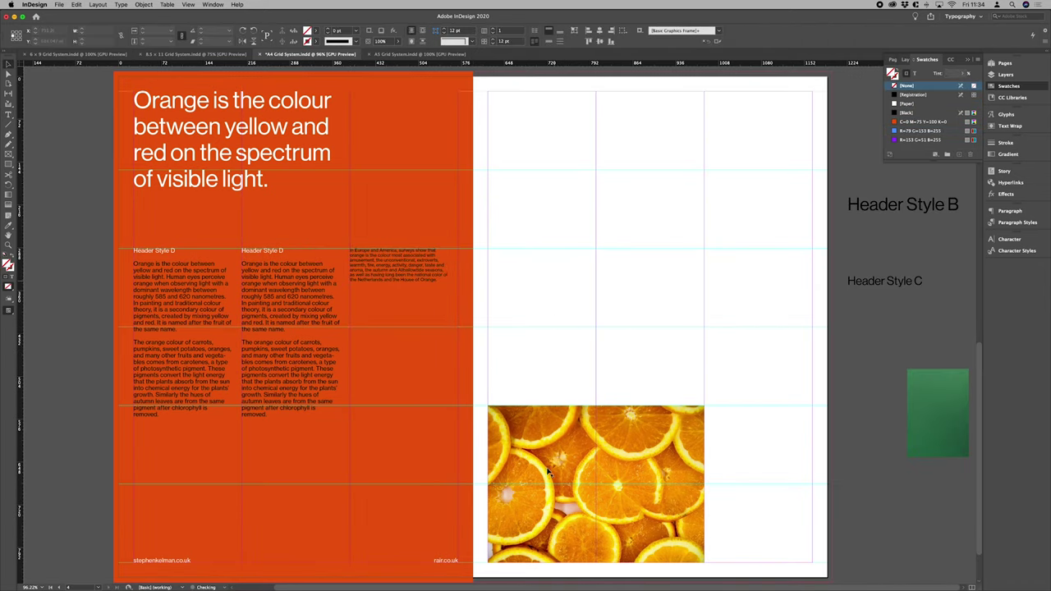
- Move the orange-slices image to the white page's first row, enlarge it to fill all three columns and six rows, and preview the spread
drag(542, 469, 546, 157)
drag(703, 252, 812, 562)
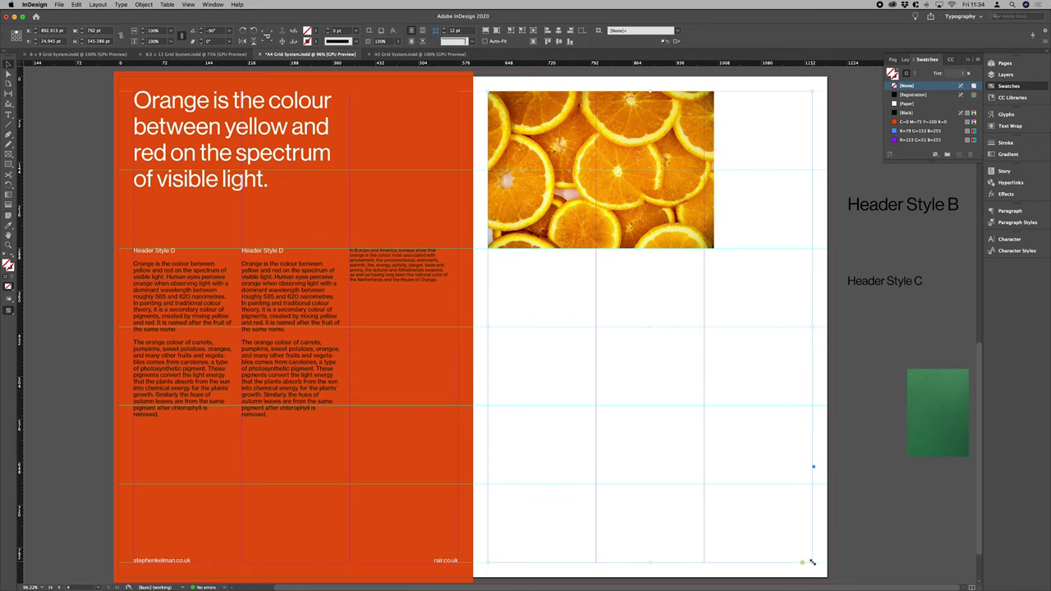
key(w)
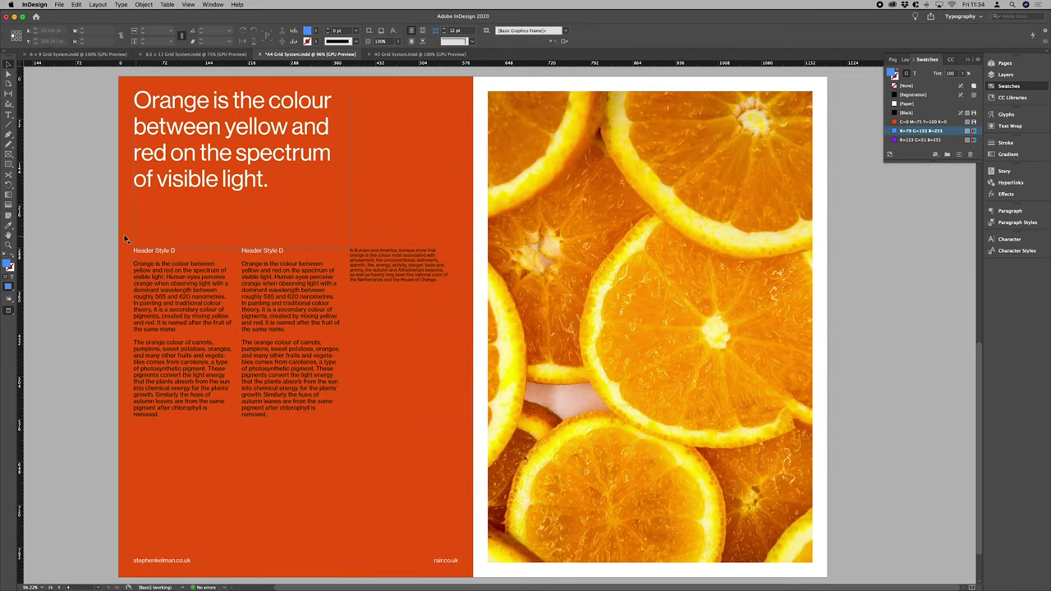
- Delete the orange page background and colour the two body text frames and the caption with the [Black] swatch
click(122, 240)
key(Delete)
click(157, 296)
shift+click(282, 298)
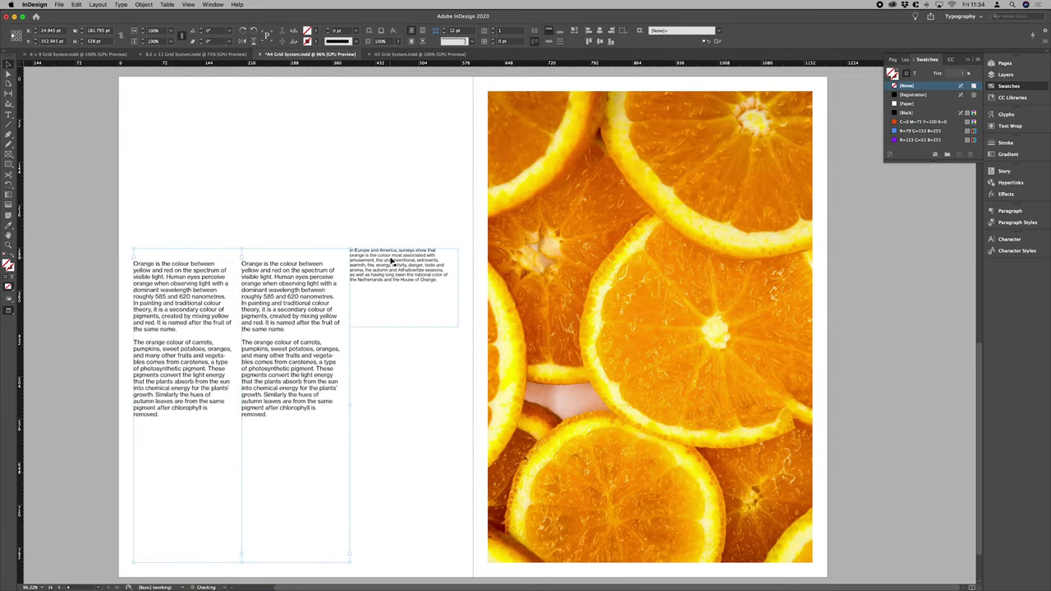
click(908, 112)
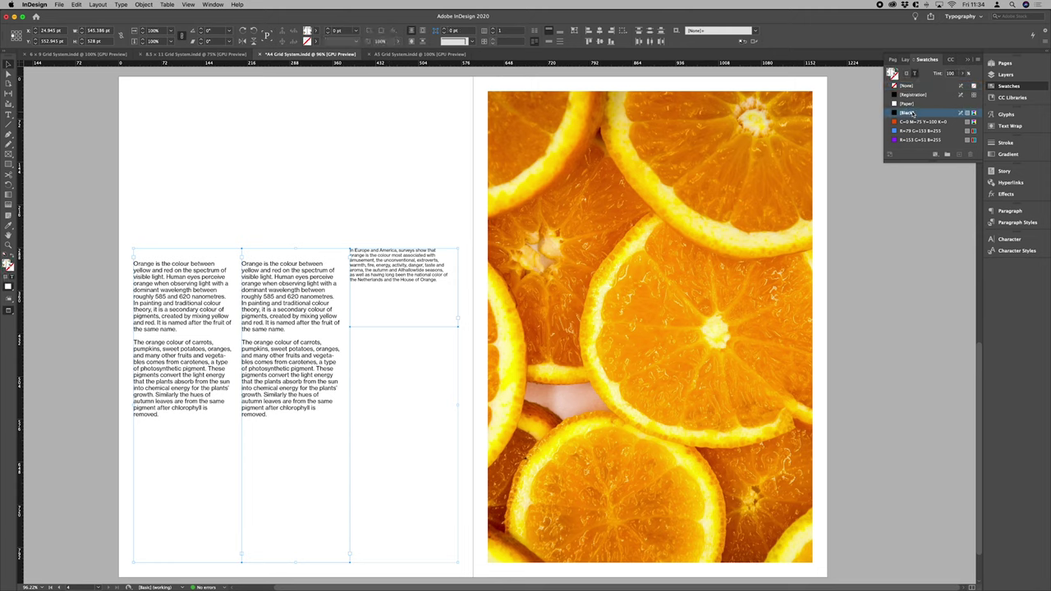
- Colour the whole headline with the C=0 M=75 Y=100 K=0 swatch and preview the spread without guides
double_click(253, 174)
key(super+a)
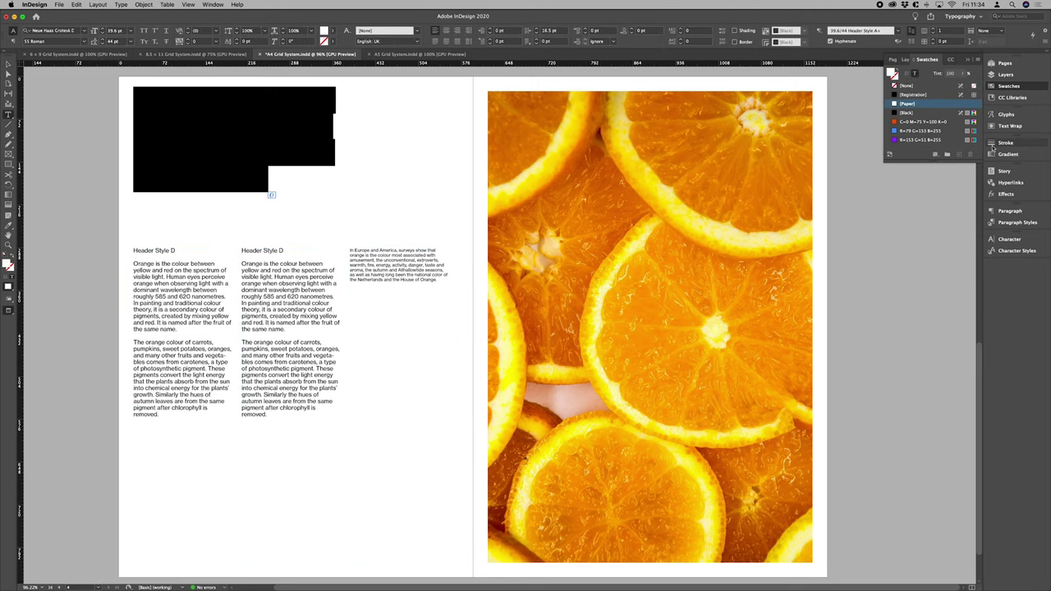
click(921, 121)
click(8, 65)
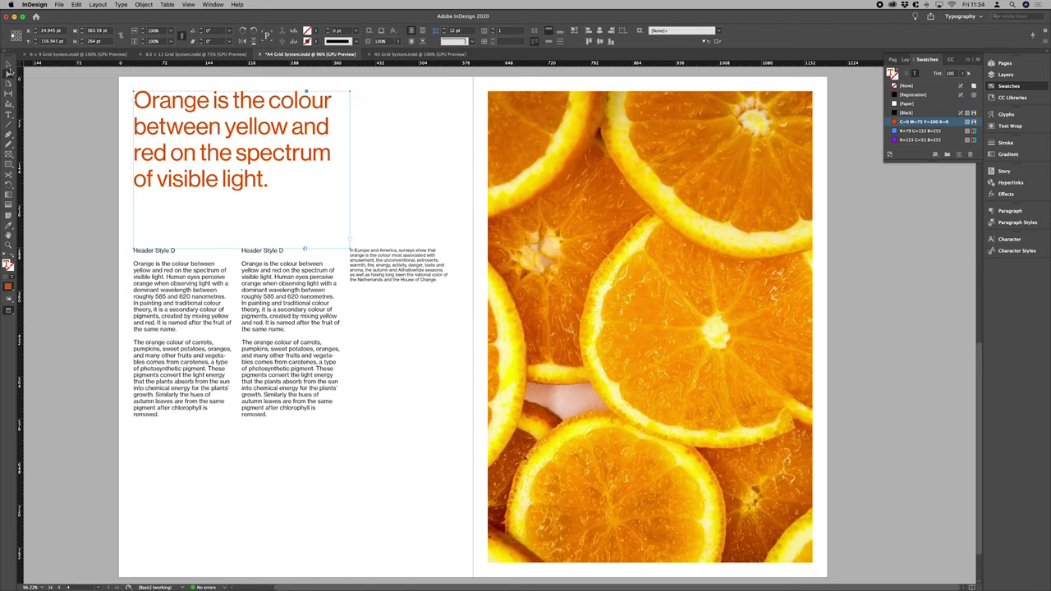
click(107, 197)
key(w)
key(w)
key(super+minus)
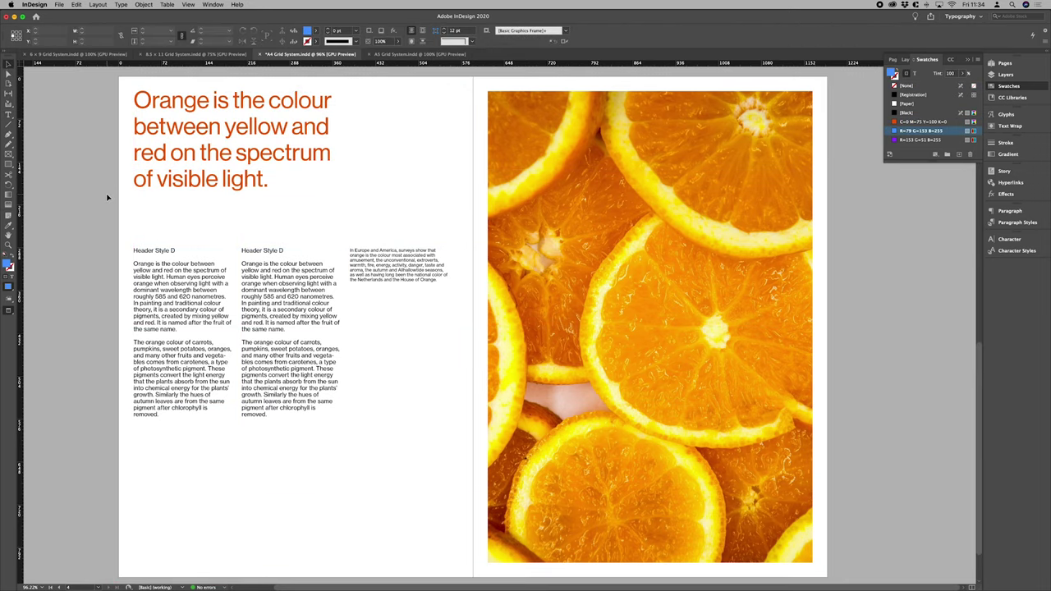
key(w)
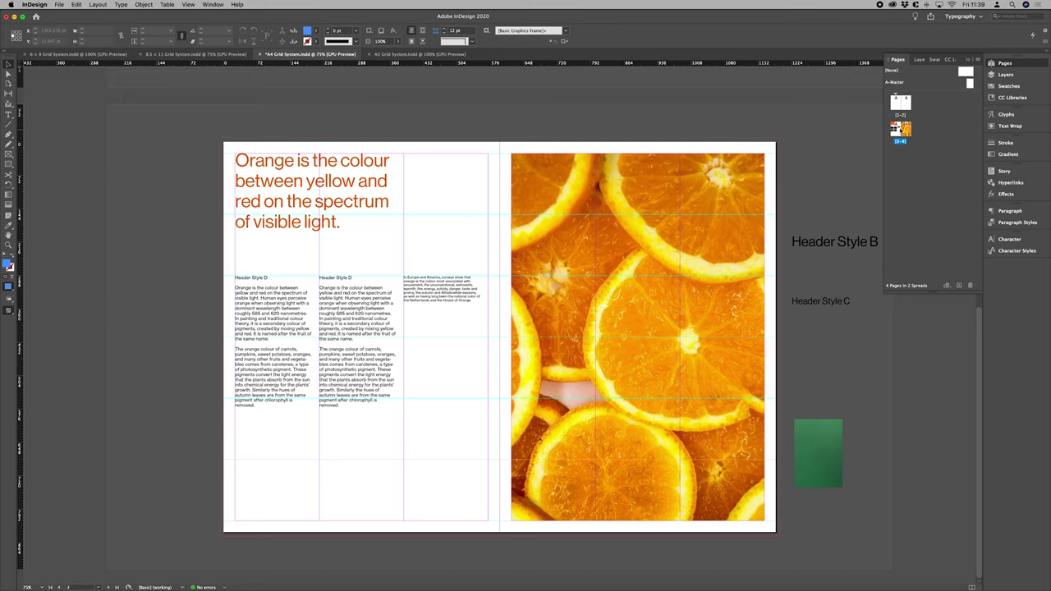
- Duplicate the orange-slices page and delete everything on the duplicate
click(899, 130)
click(905, 136)
right_click(906, 136)
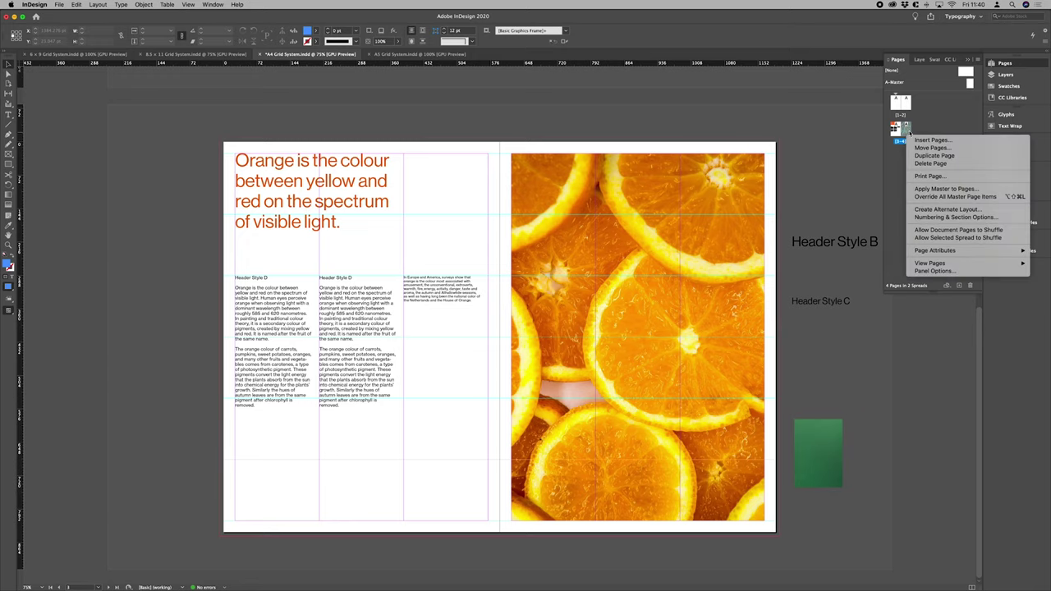
click(920, 156)
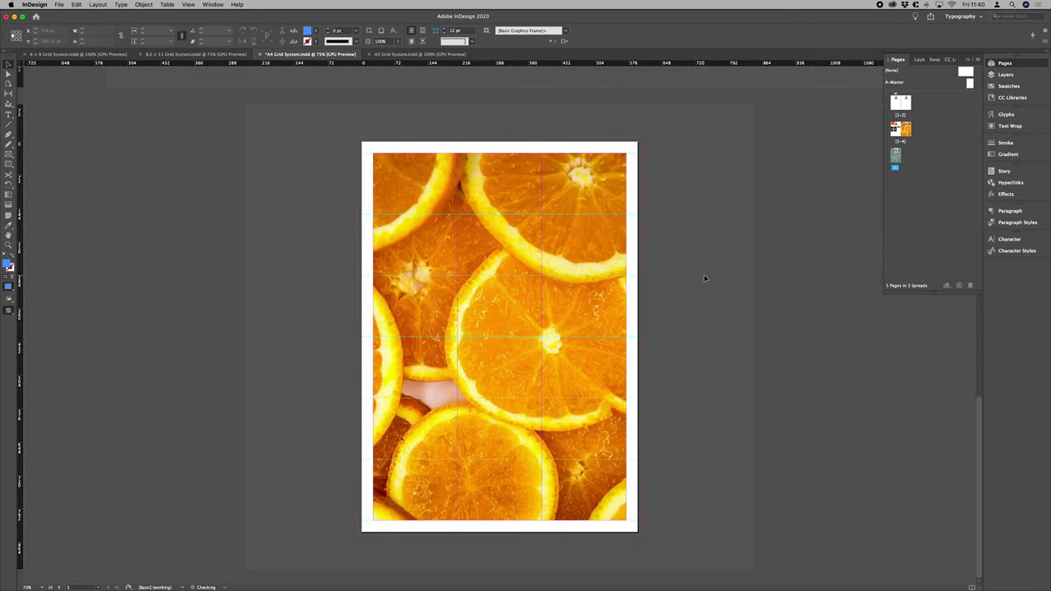
key(super+a)
key(Delete)
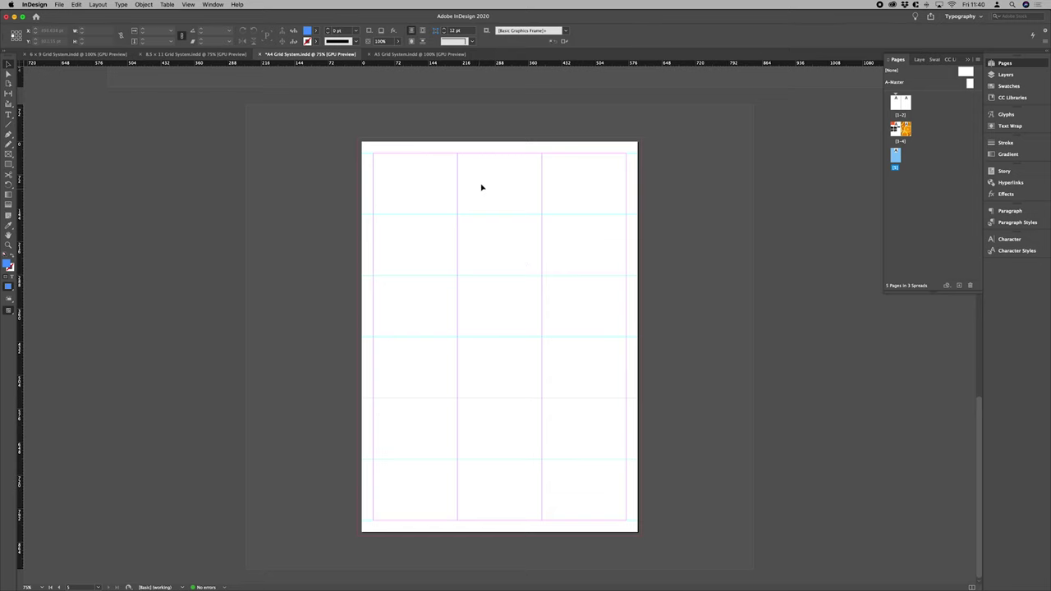
- Move the green leaf image from the pasteboard to the blank new page, enlarge it past all page edges, and preview it without guides
scroll(682, 225, up, 10)
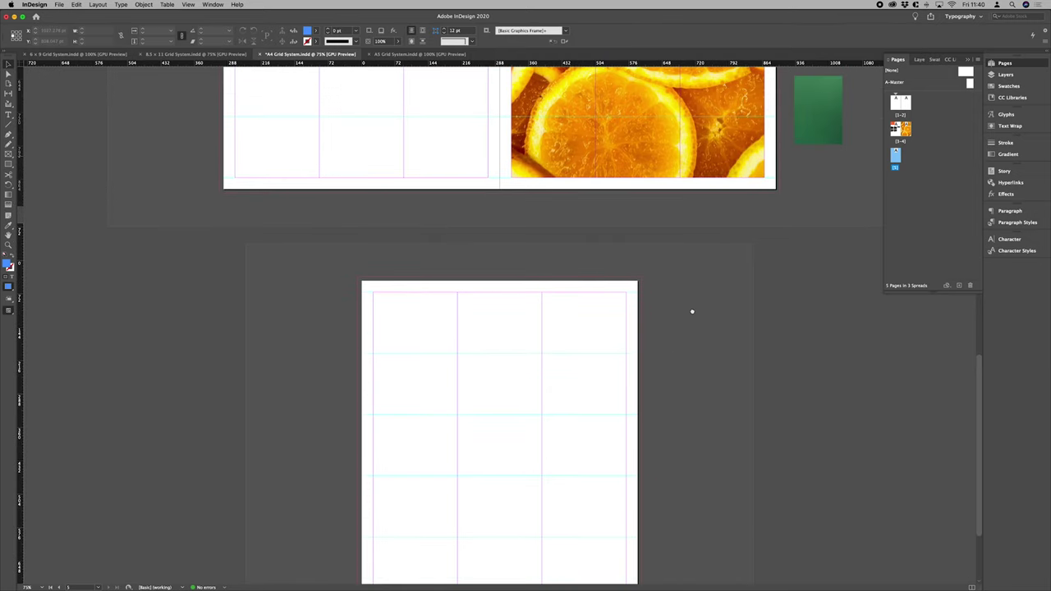
scroll(794, 338, down, 2)
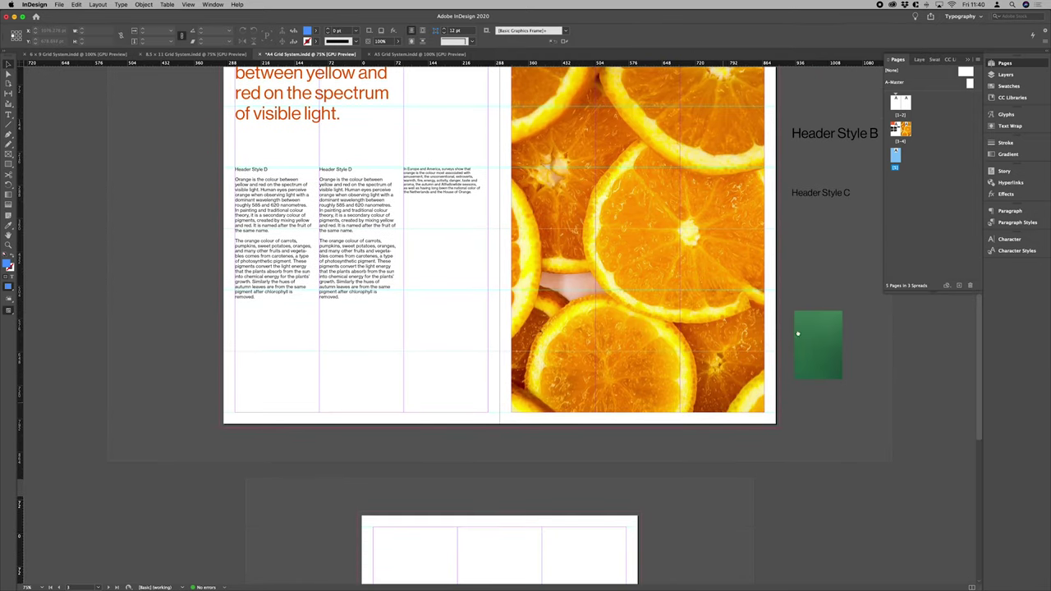
drag(813, 326, 610, 512)
scroll(612, 513, down, 8)
scroll(614, 402, down, 3)
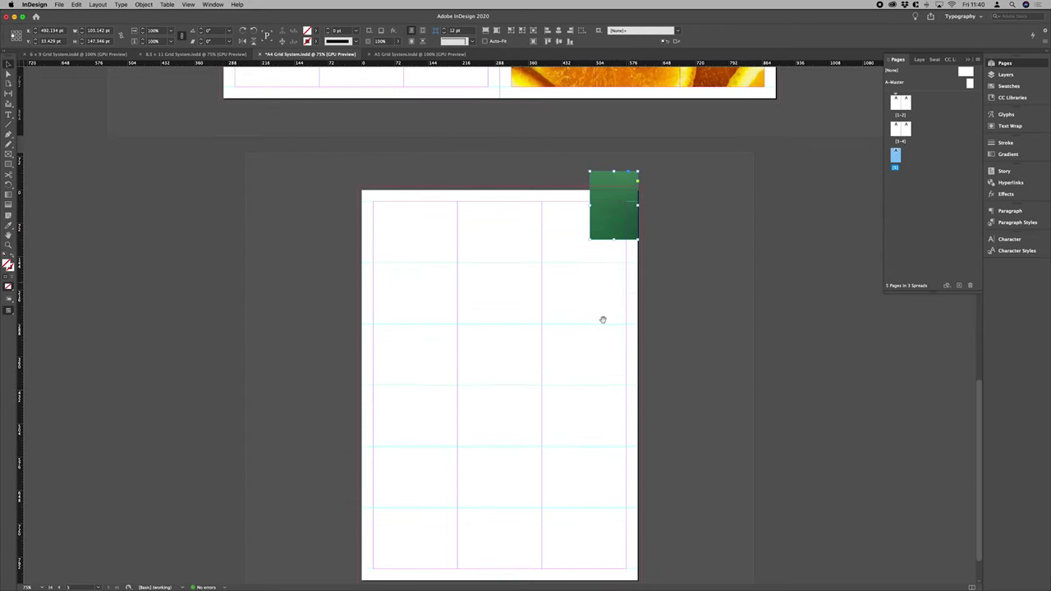
drag(599, 182, 366, 198)
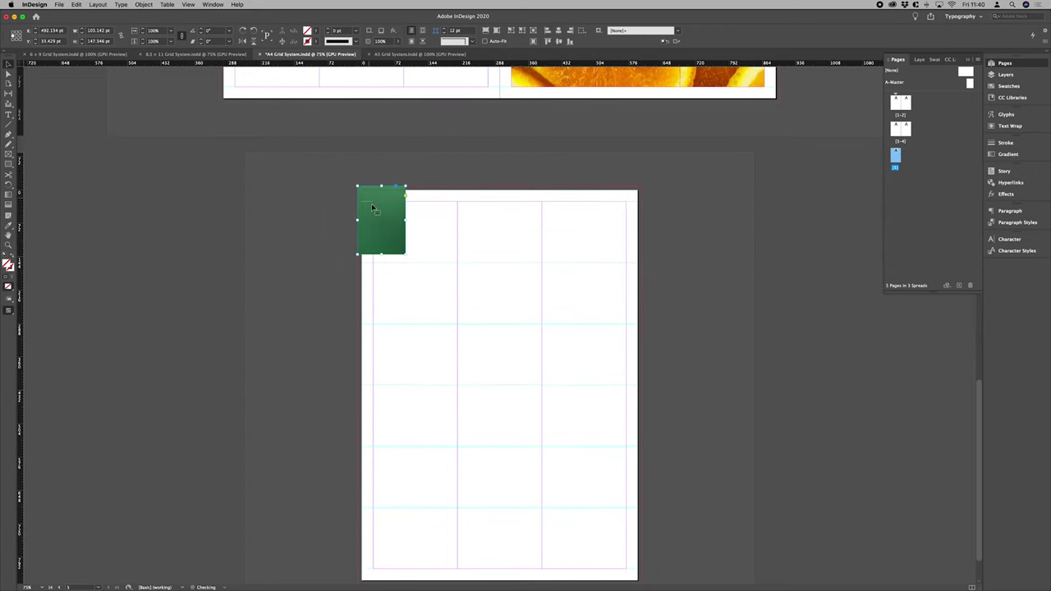
scroll(386, 205, down, 2)
drag(643, 554, 642, 538)
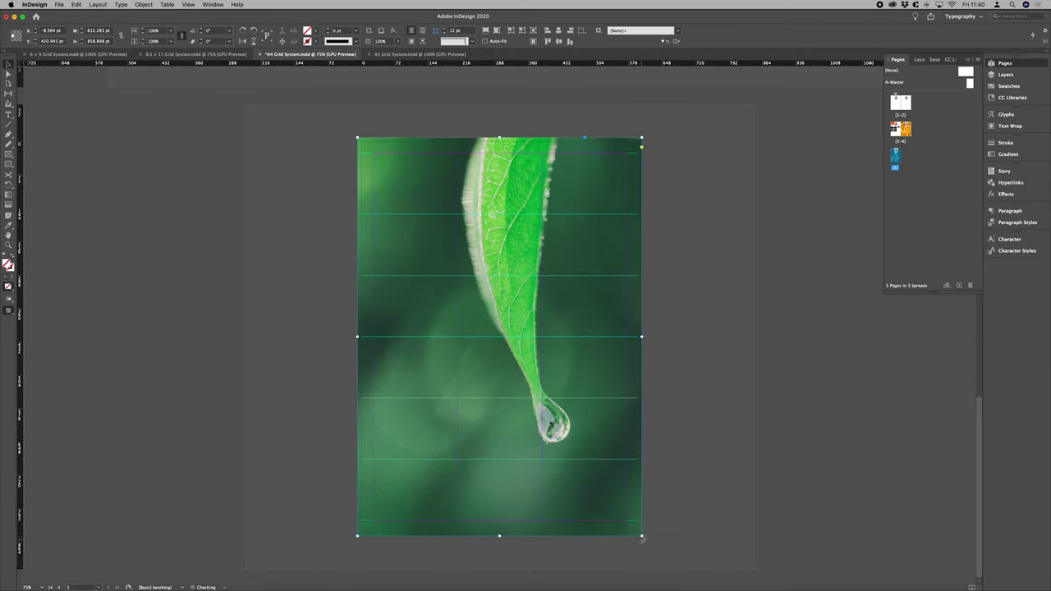
click(682, 419)
key(w)
- Place a copy of the orange headline text frame on the leaf page
drag(687, 222, 687, 335)
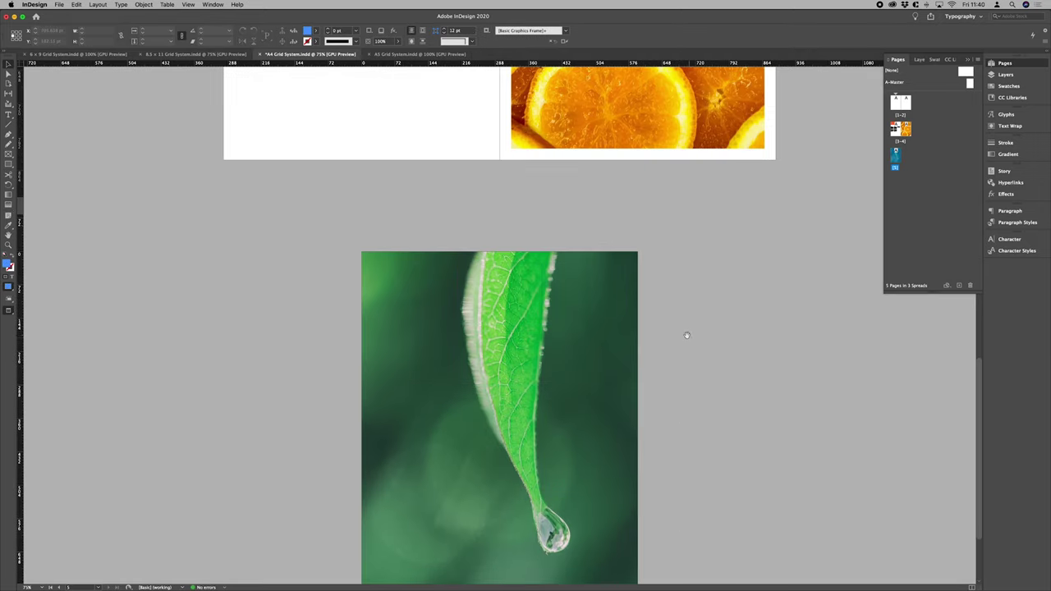
drag(653, 233, 627, 385)
key(w)
drag(523, 326, 526, 488)
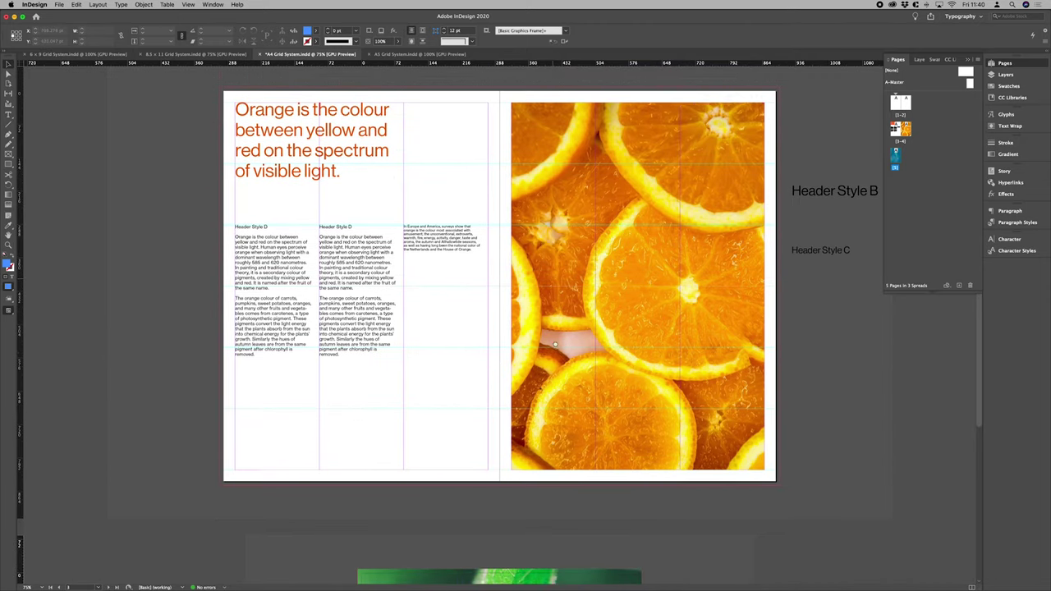
drag(533, 291, 533, 340)
click(343, 205)
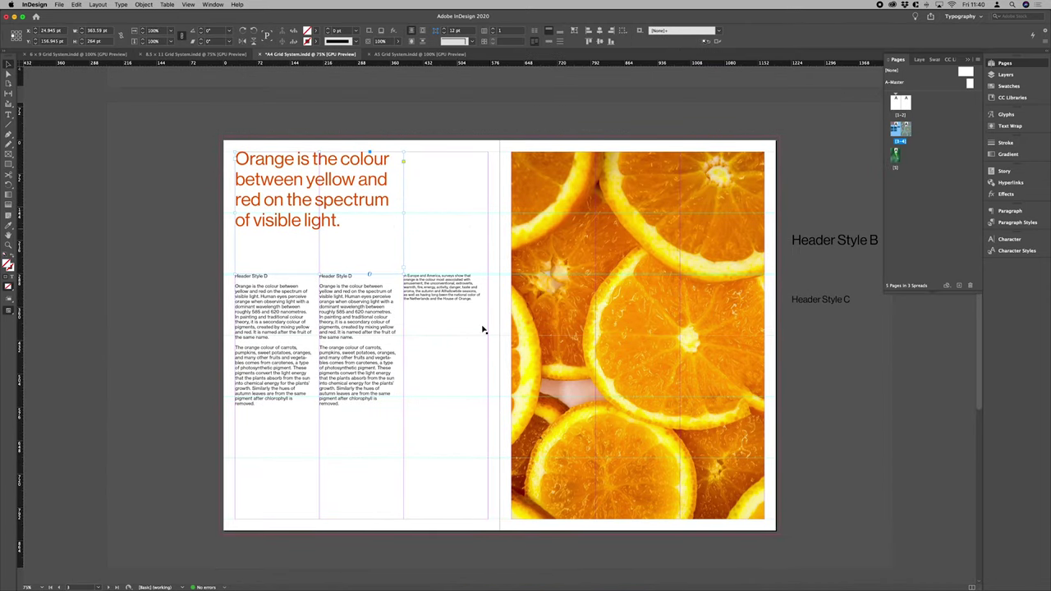
drag(503, 420, 500, 160)
drag(491, 392, 488, 206)
key(super+v)
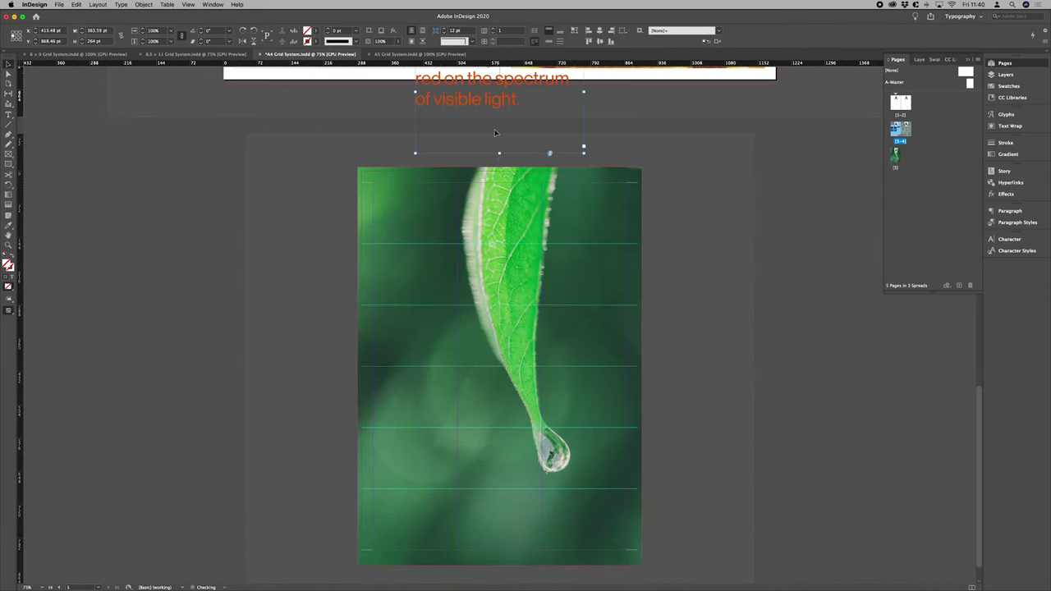
drag(493, 130, 461, 451)
- Apply the 29.7/33 Header Style B paragraph style to the copied headline and align its frame to the first two columns at the fourth row
click(1018, 222)
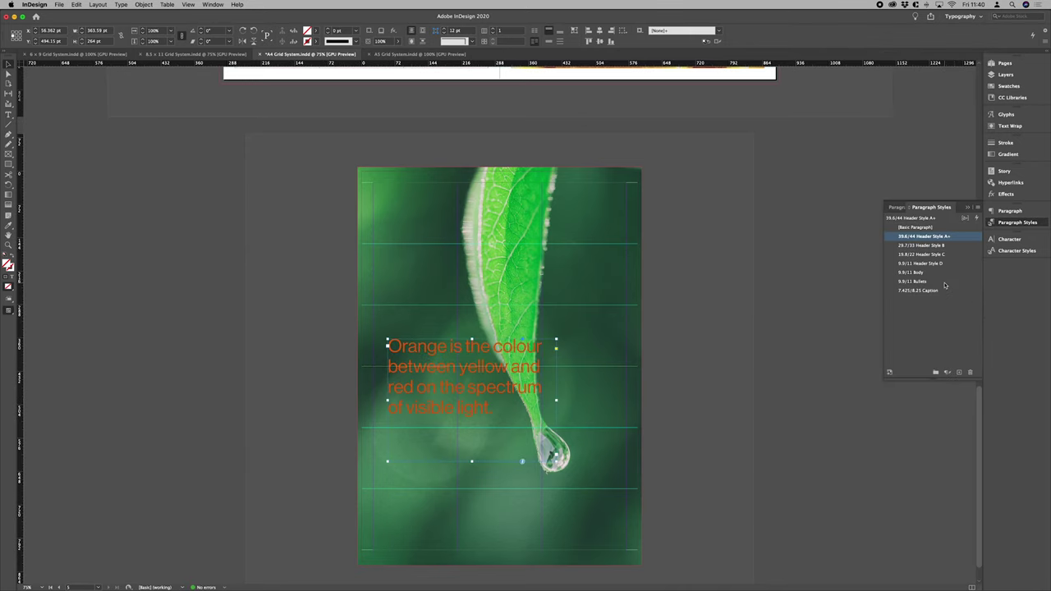
click(941, 255)
click(934, 246)
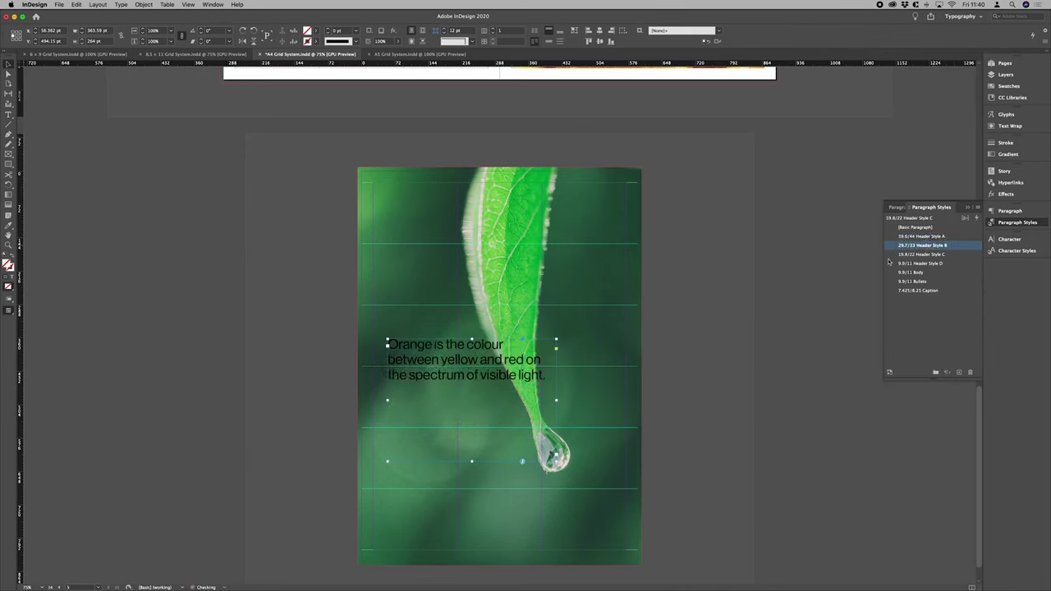
drag(461, 368, 431, 424)
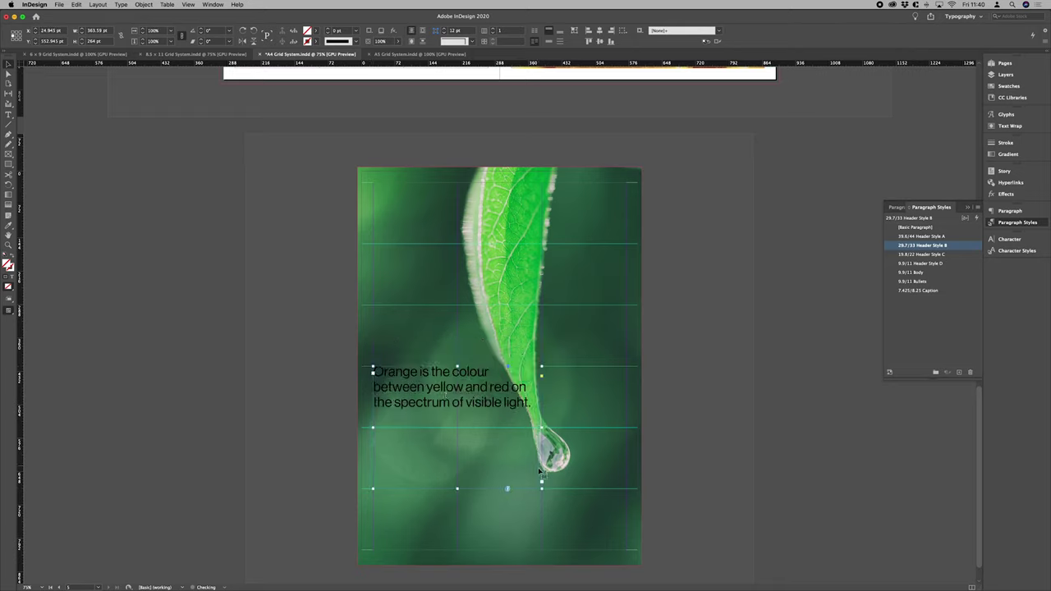
- Colour the leaf page's headline text with the [Paper] swatch
click(1008, 85)
click(913, 73)
click(909, 112)
click(908, 103)
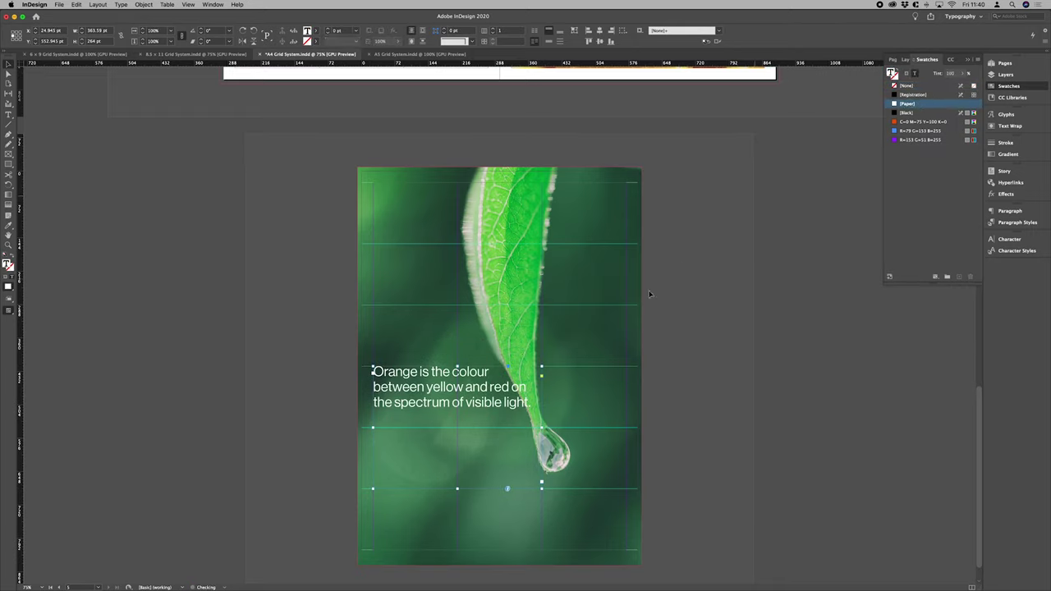
- Shift the leaf image slightly right within its frame, away from the headline, and preview the page without guides
click(493, 425)
drag(494, 424, 542, 426)
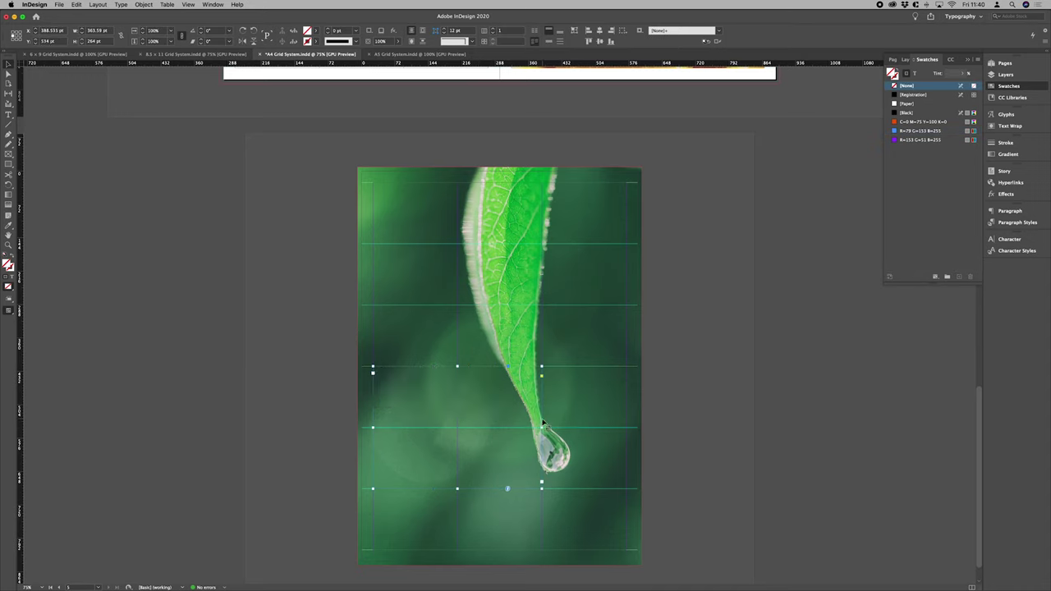
click(588, 311)
drag(536, 308, 542, 307)
click(697, 310)
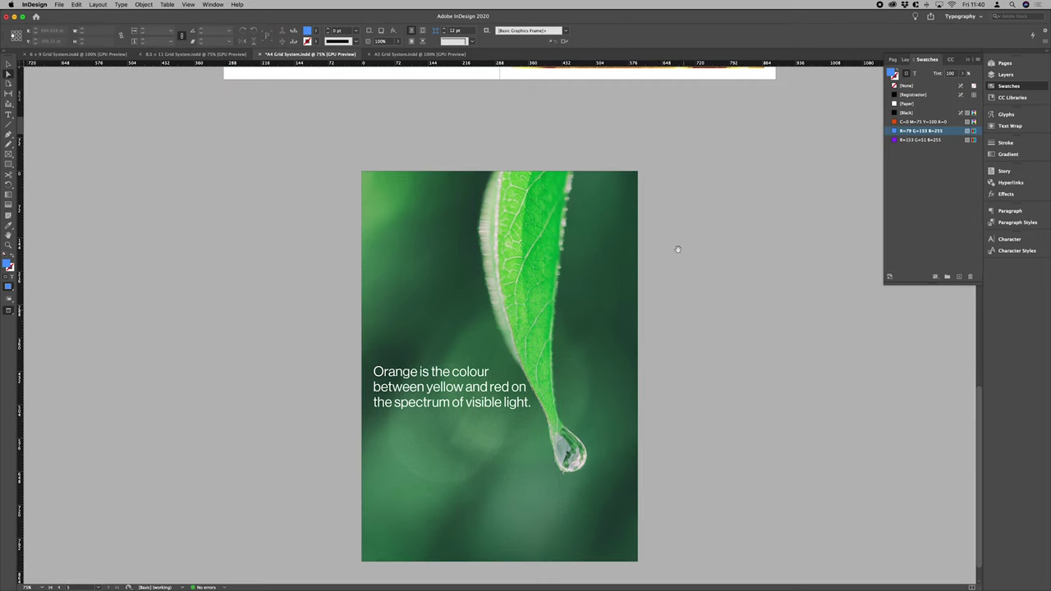
- Copy the first body text frame to the leaf page's first column at the fifth row and colour its text with [Paper]
scroll(678, 244, up, 10)
click(270, 237)
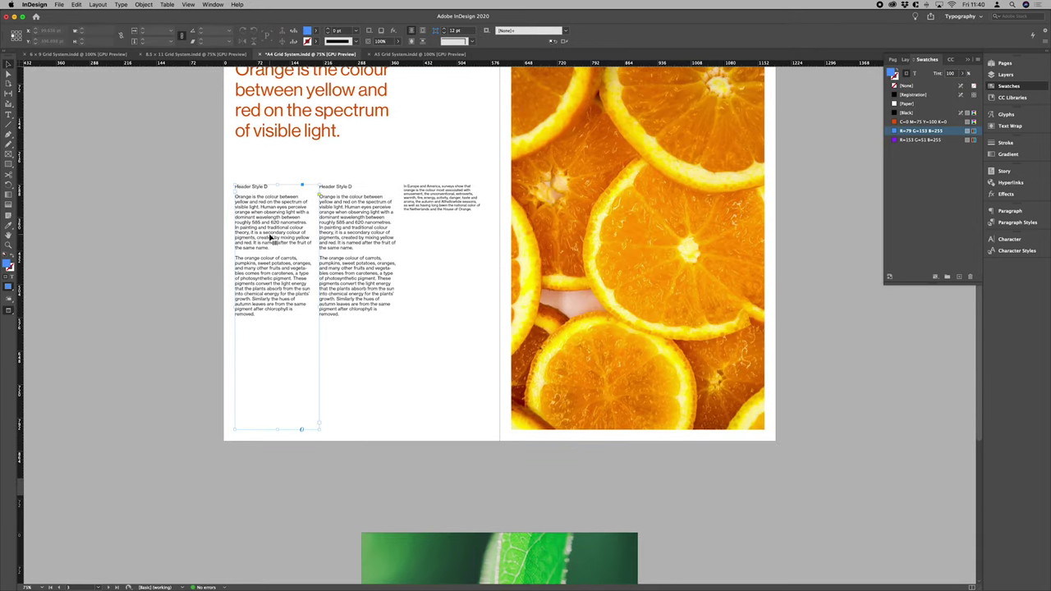
scroll(550, 316, down, 10)
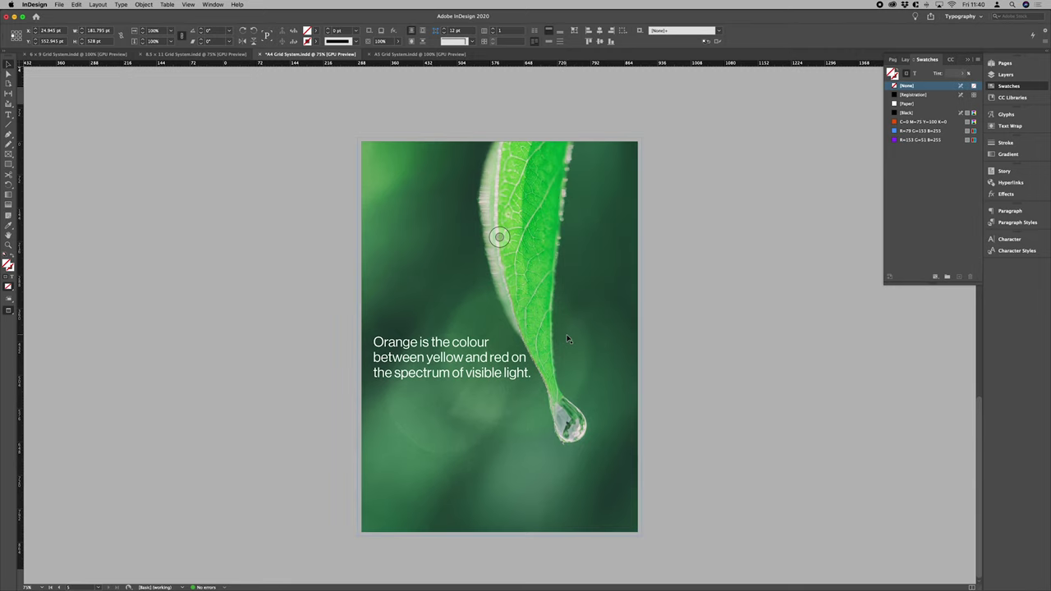
key(w)
drag(482, 96, 484, 436)
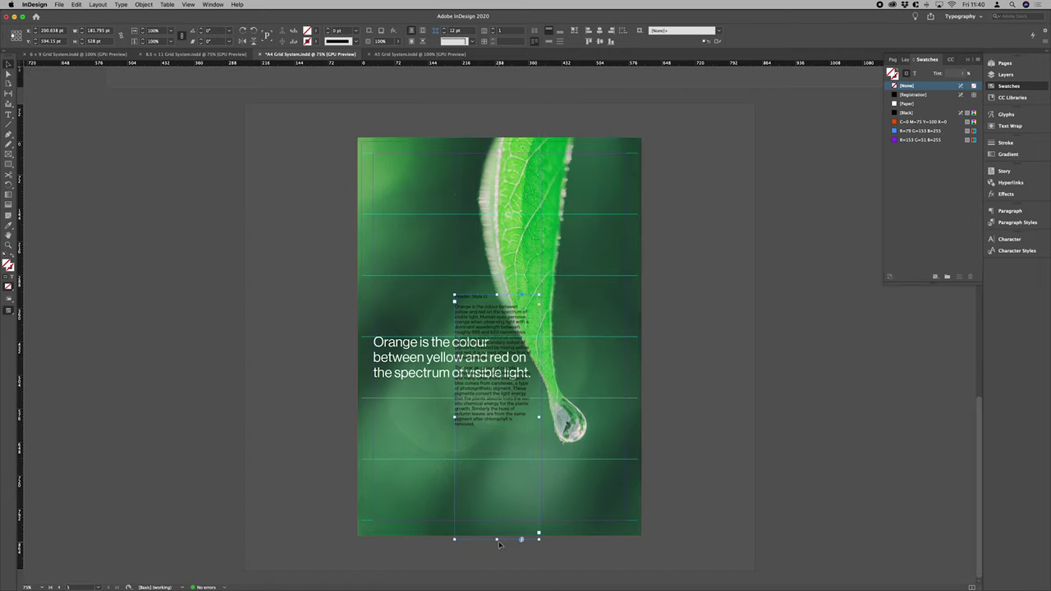
drag(498, 541, 389, 511)
click(914, 74)
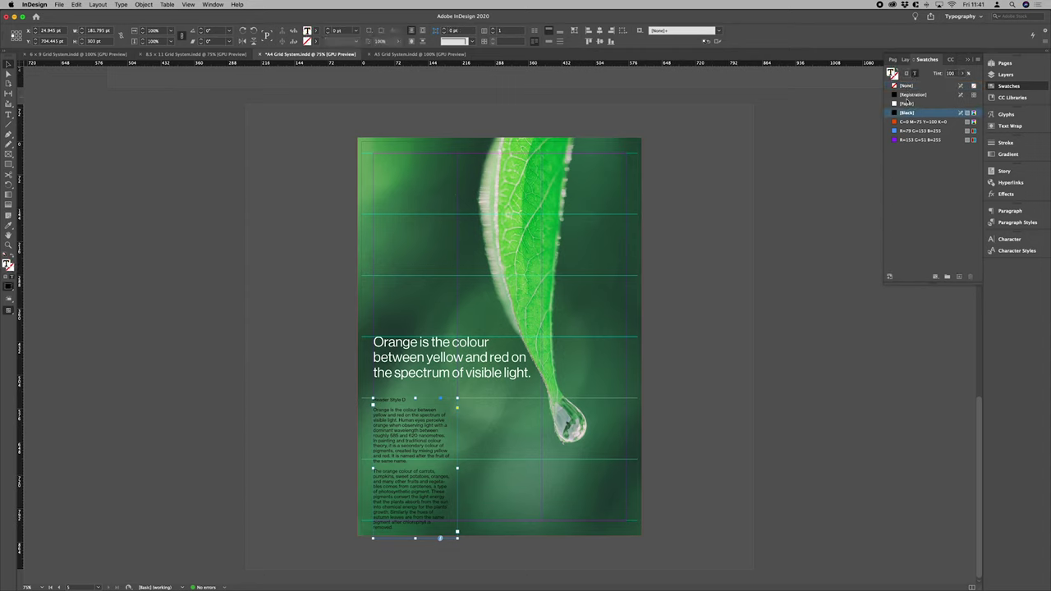
click(906, 103)
- Delete the second paragraph of the leaf page's body text and preview the page without guides
key(t)
click(920, 121)
drag(393, 528, 371, 472)
key(BackSpace)
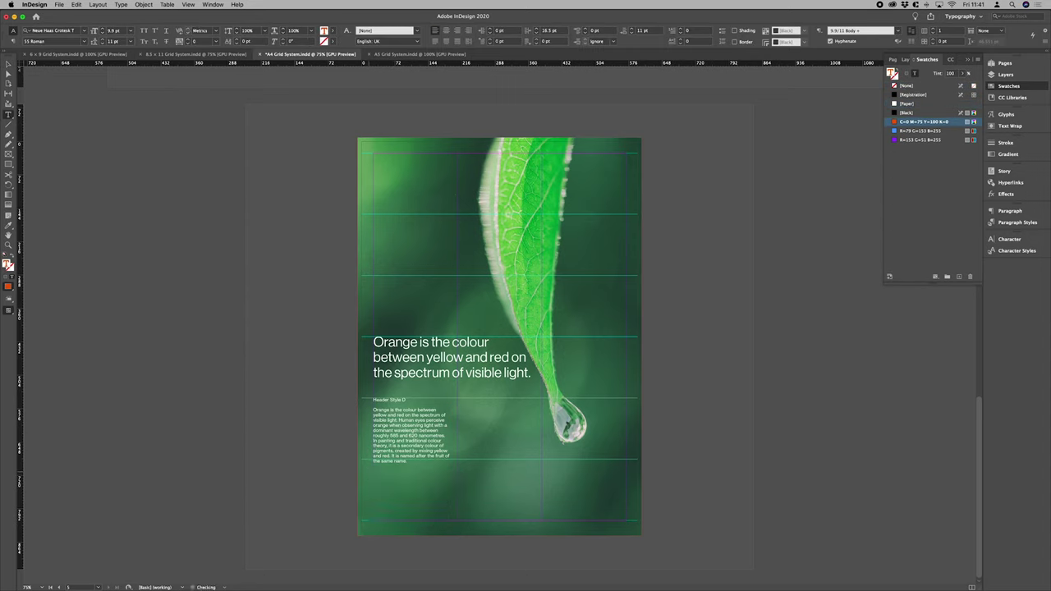
key(Escape)
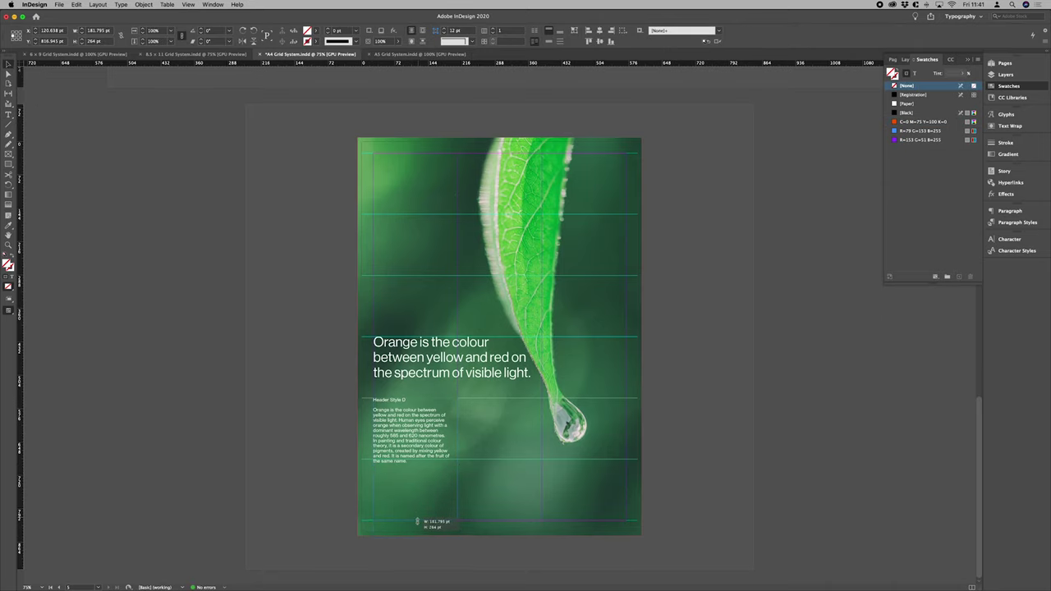
click(664, 438)
key(w)
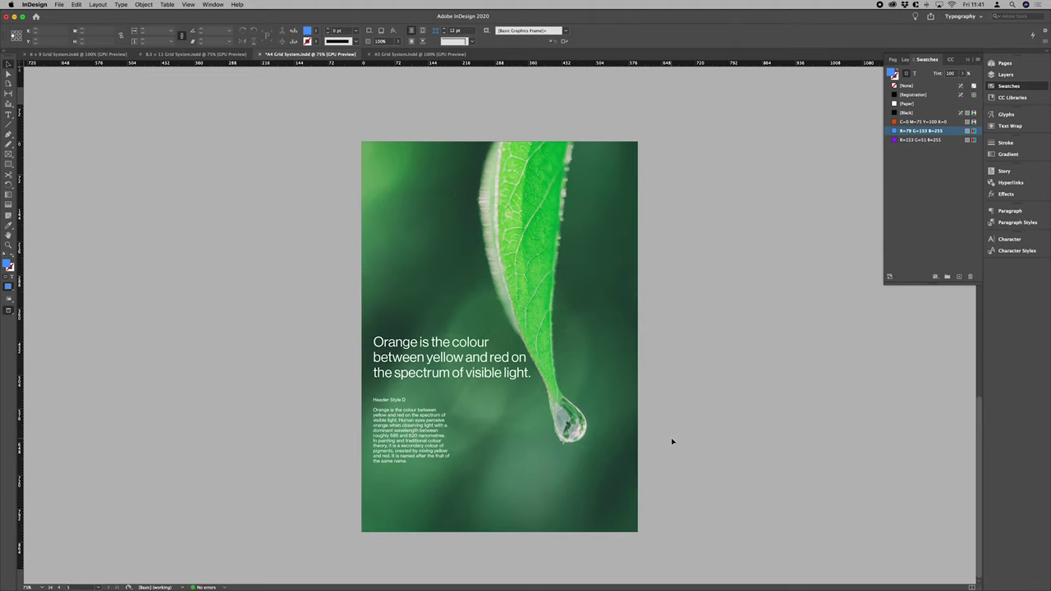
- Open the options of the 9.9/11 Body paragraph style from the leaf page's body text and examine its basic character formats
key(t)
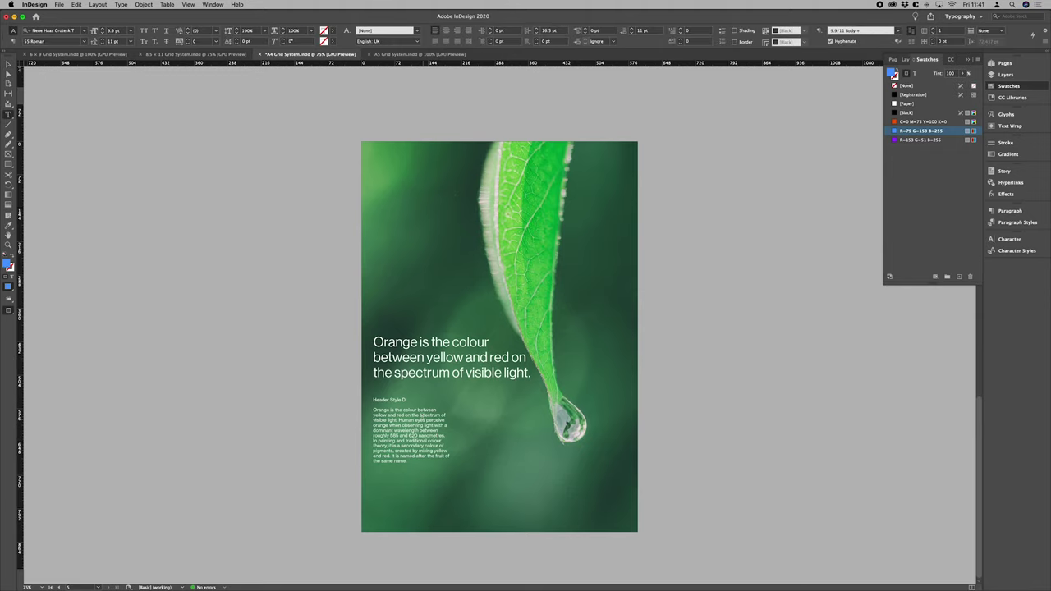
drag(422, 415, 423, 457)
click(1021, 222)
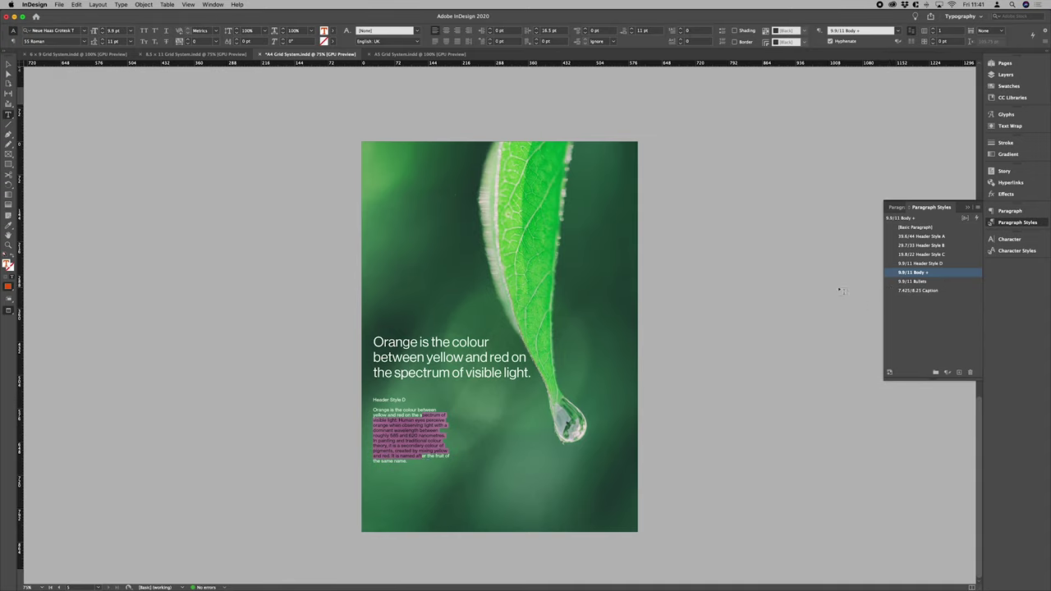
double_click(911, 272)
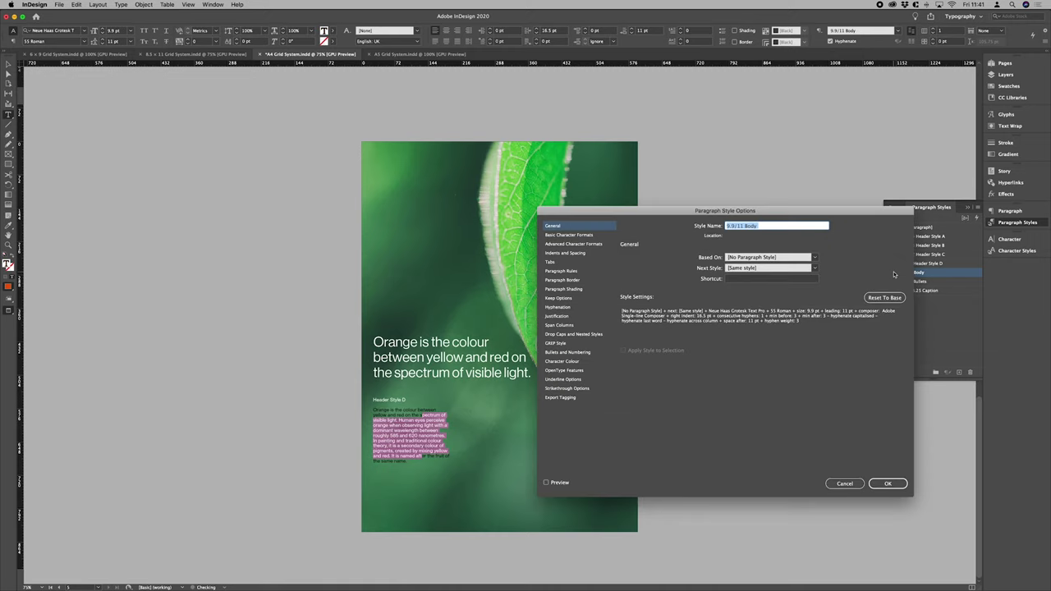
click(589, 236)
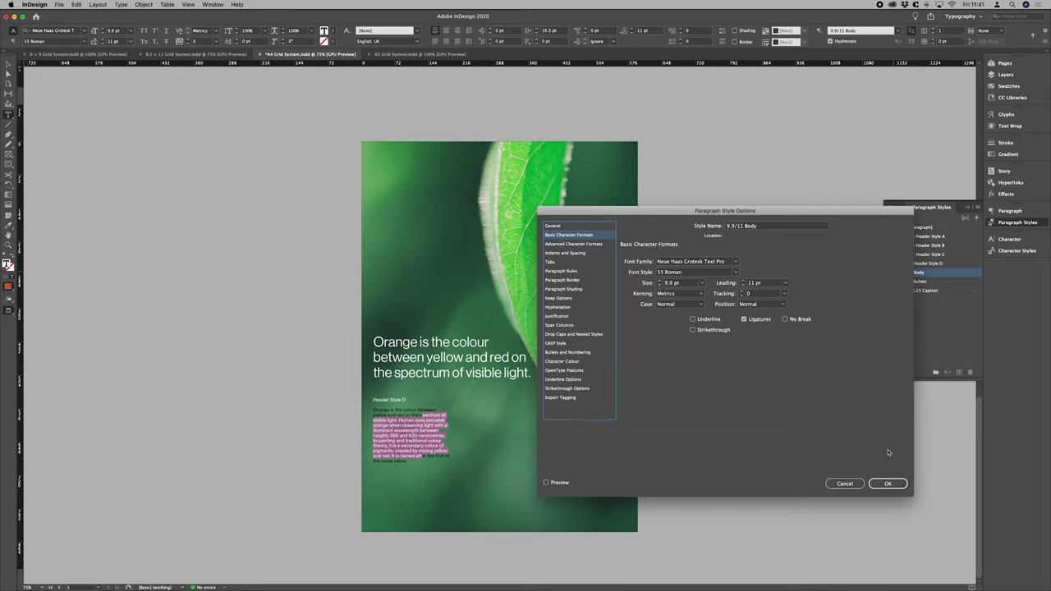
click(888, 483)
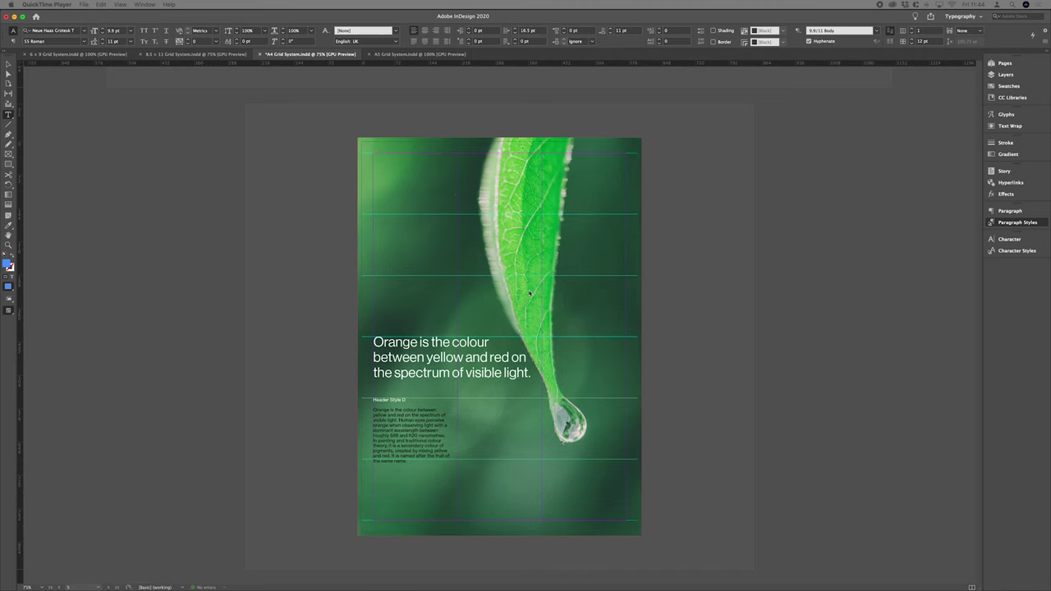
scroll(582, 302, up, 15)
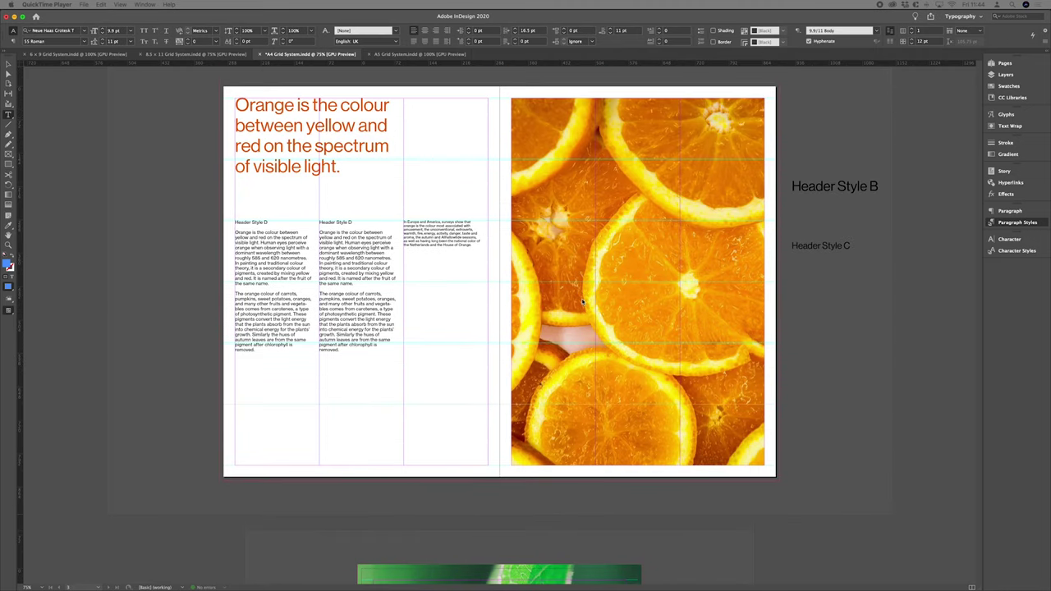
scroll(582, 303, up, 5)
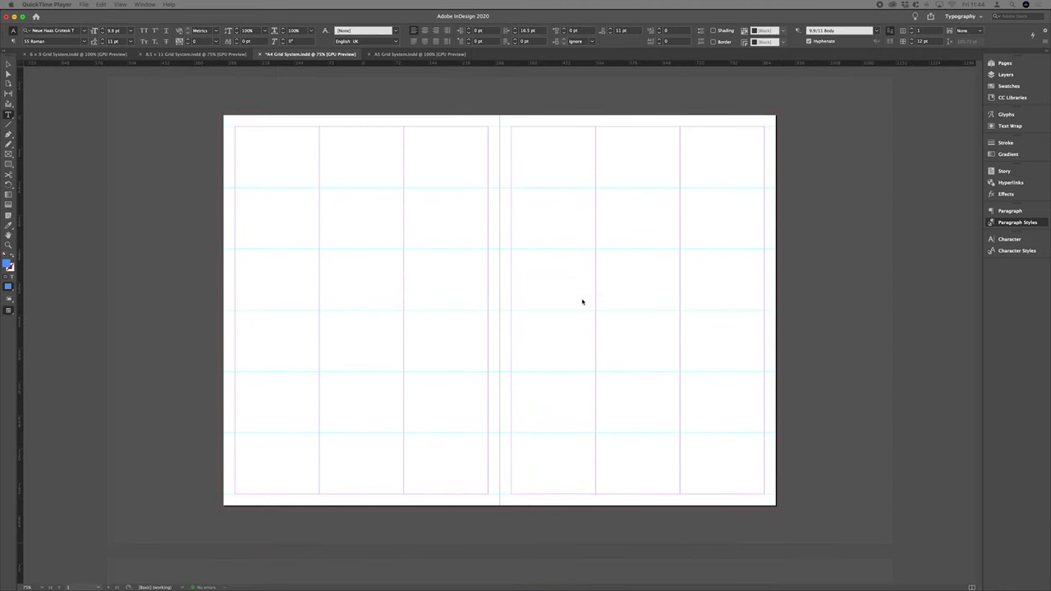